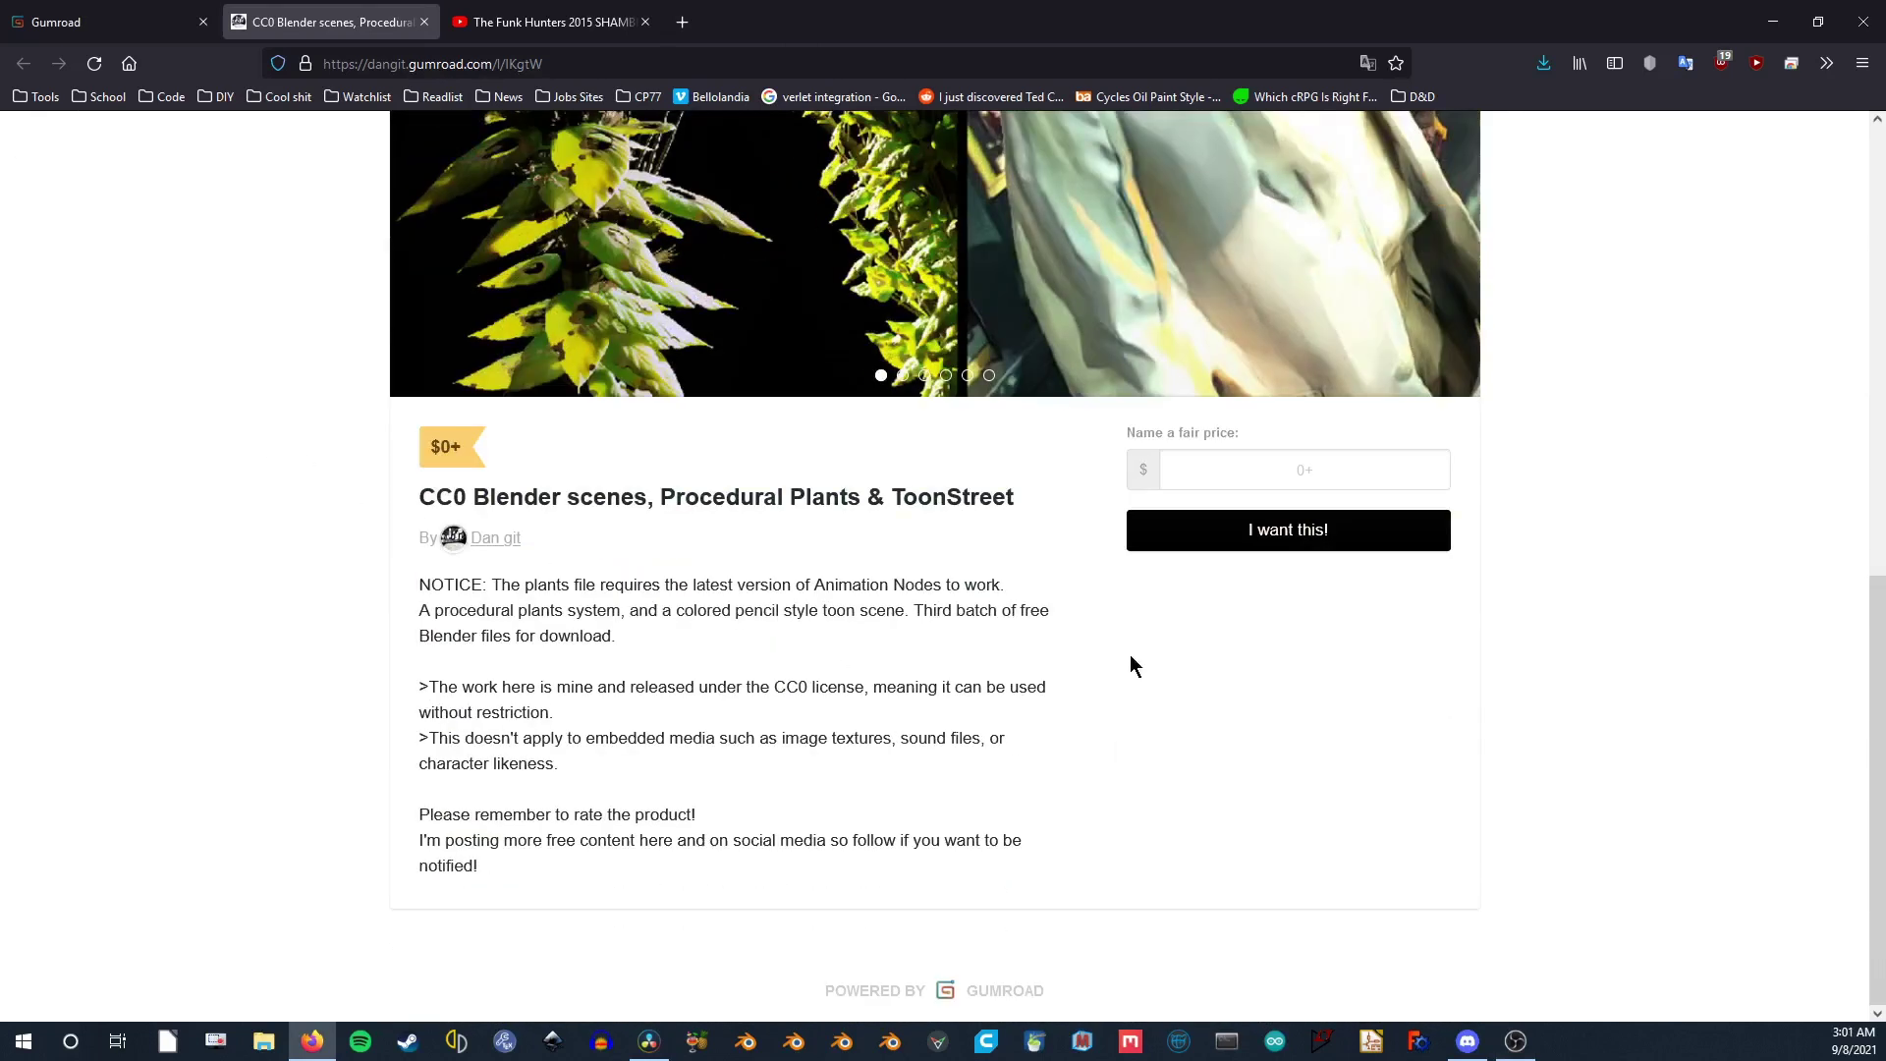
Step: Switch to the Gumroad products dashboard tab and open the creator's Profile page
key(ctrl+Page_Up)
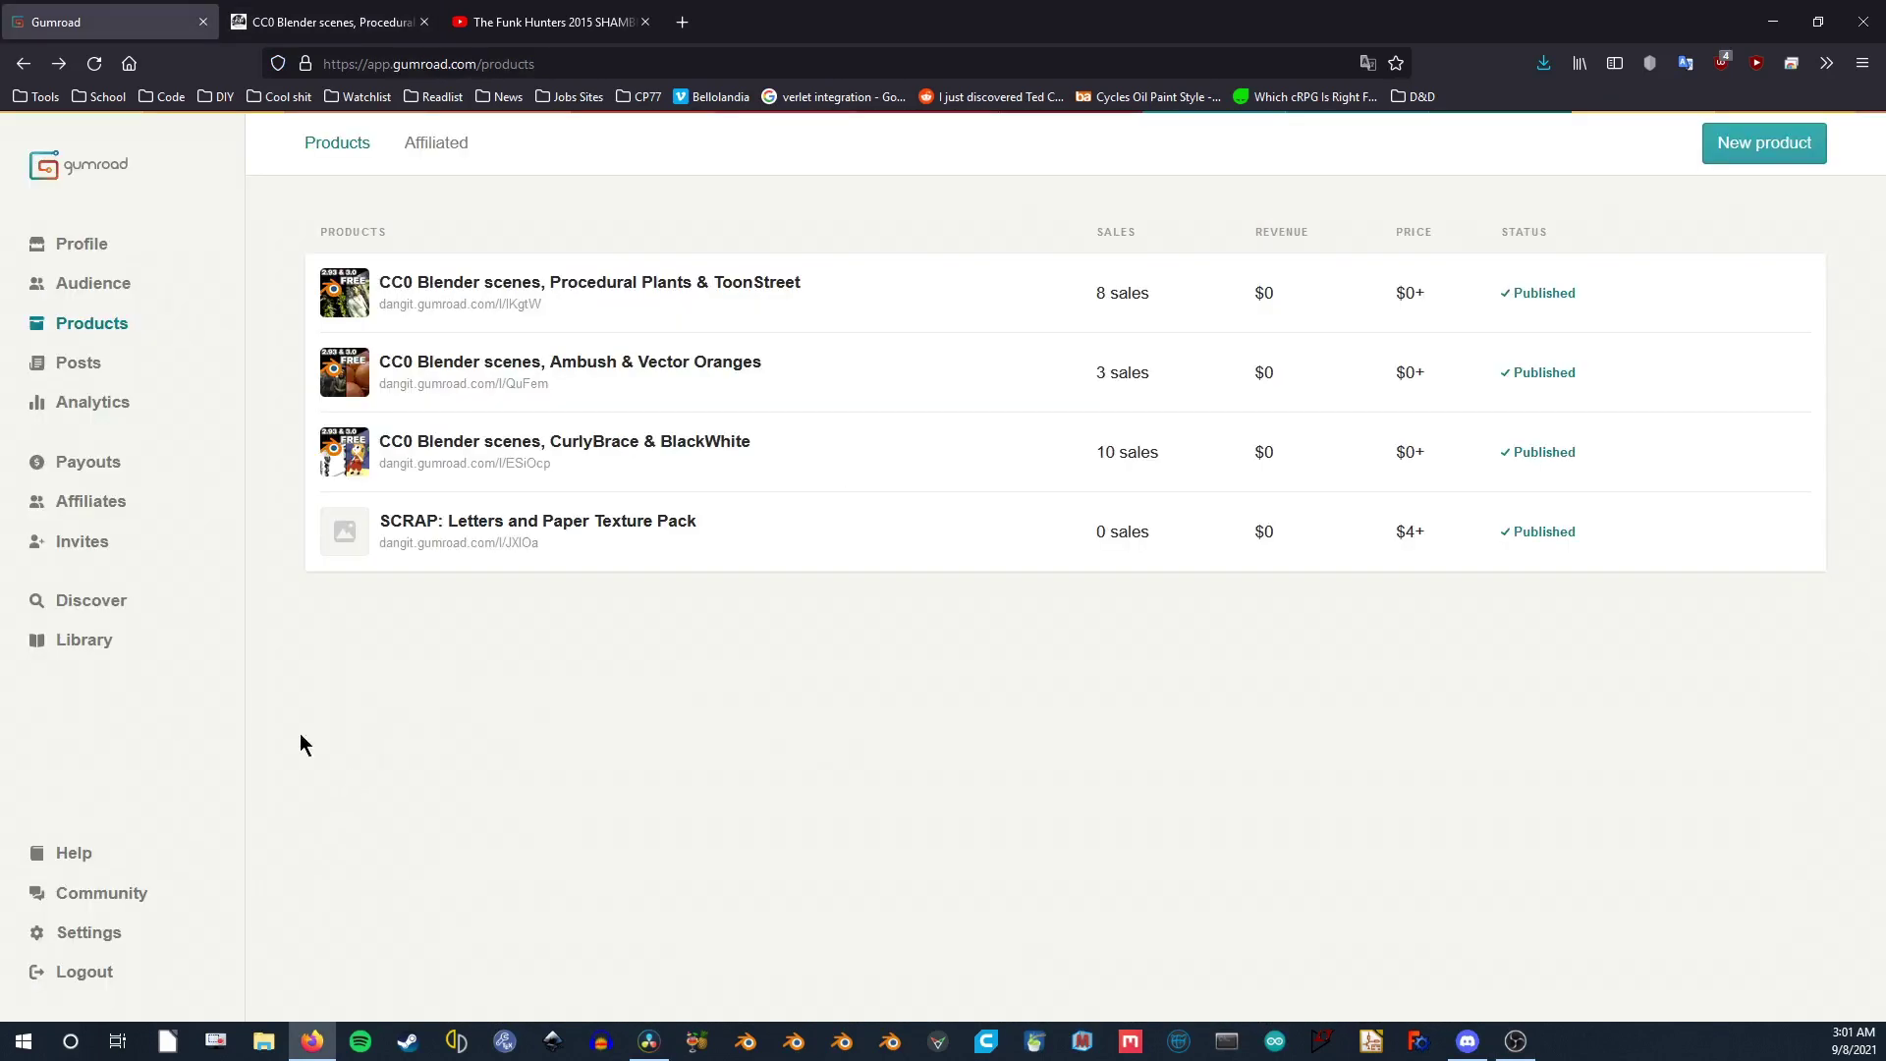
click(124, 252)
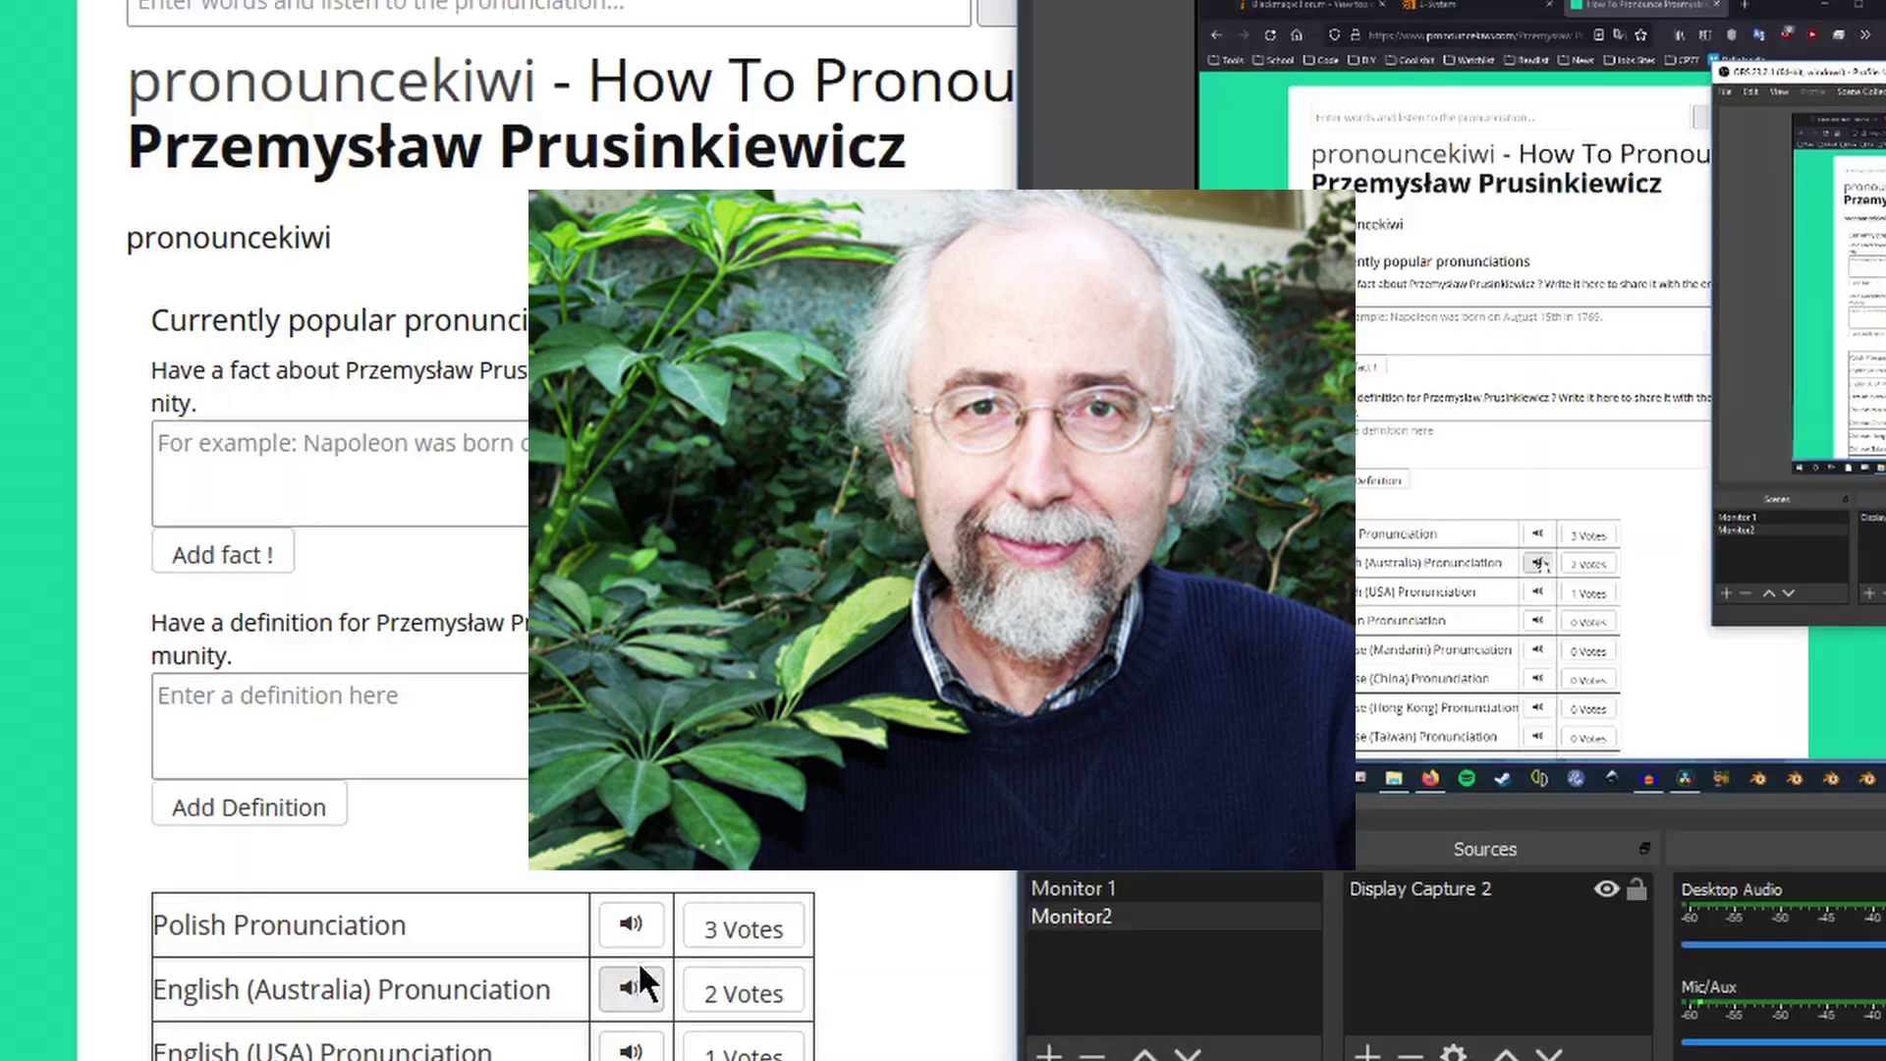
Step: Play the surname's Polish pronunciation, then bring the Animation Nodes docs browser to the front
click(634, 926)
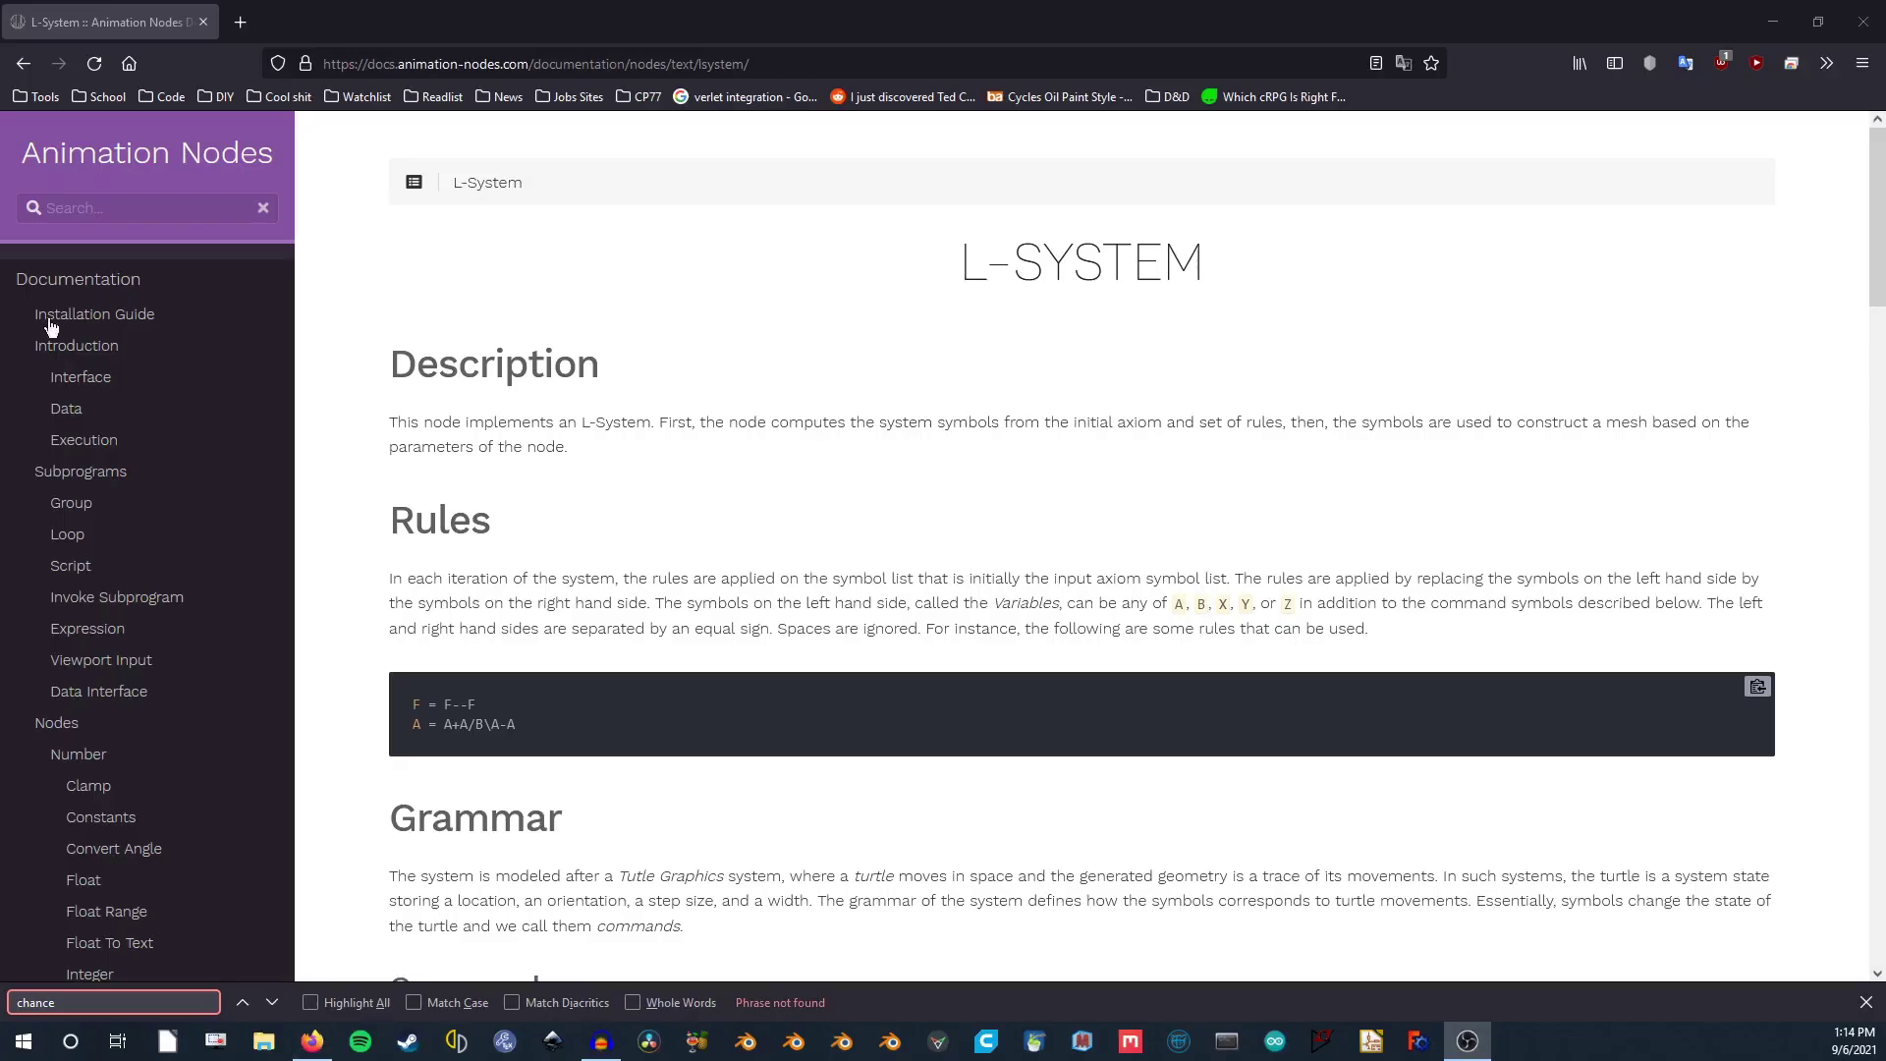
click(379, 40)
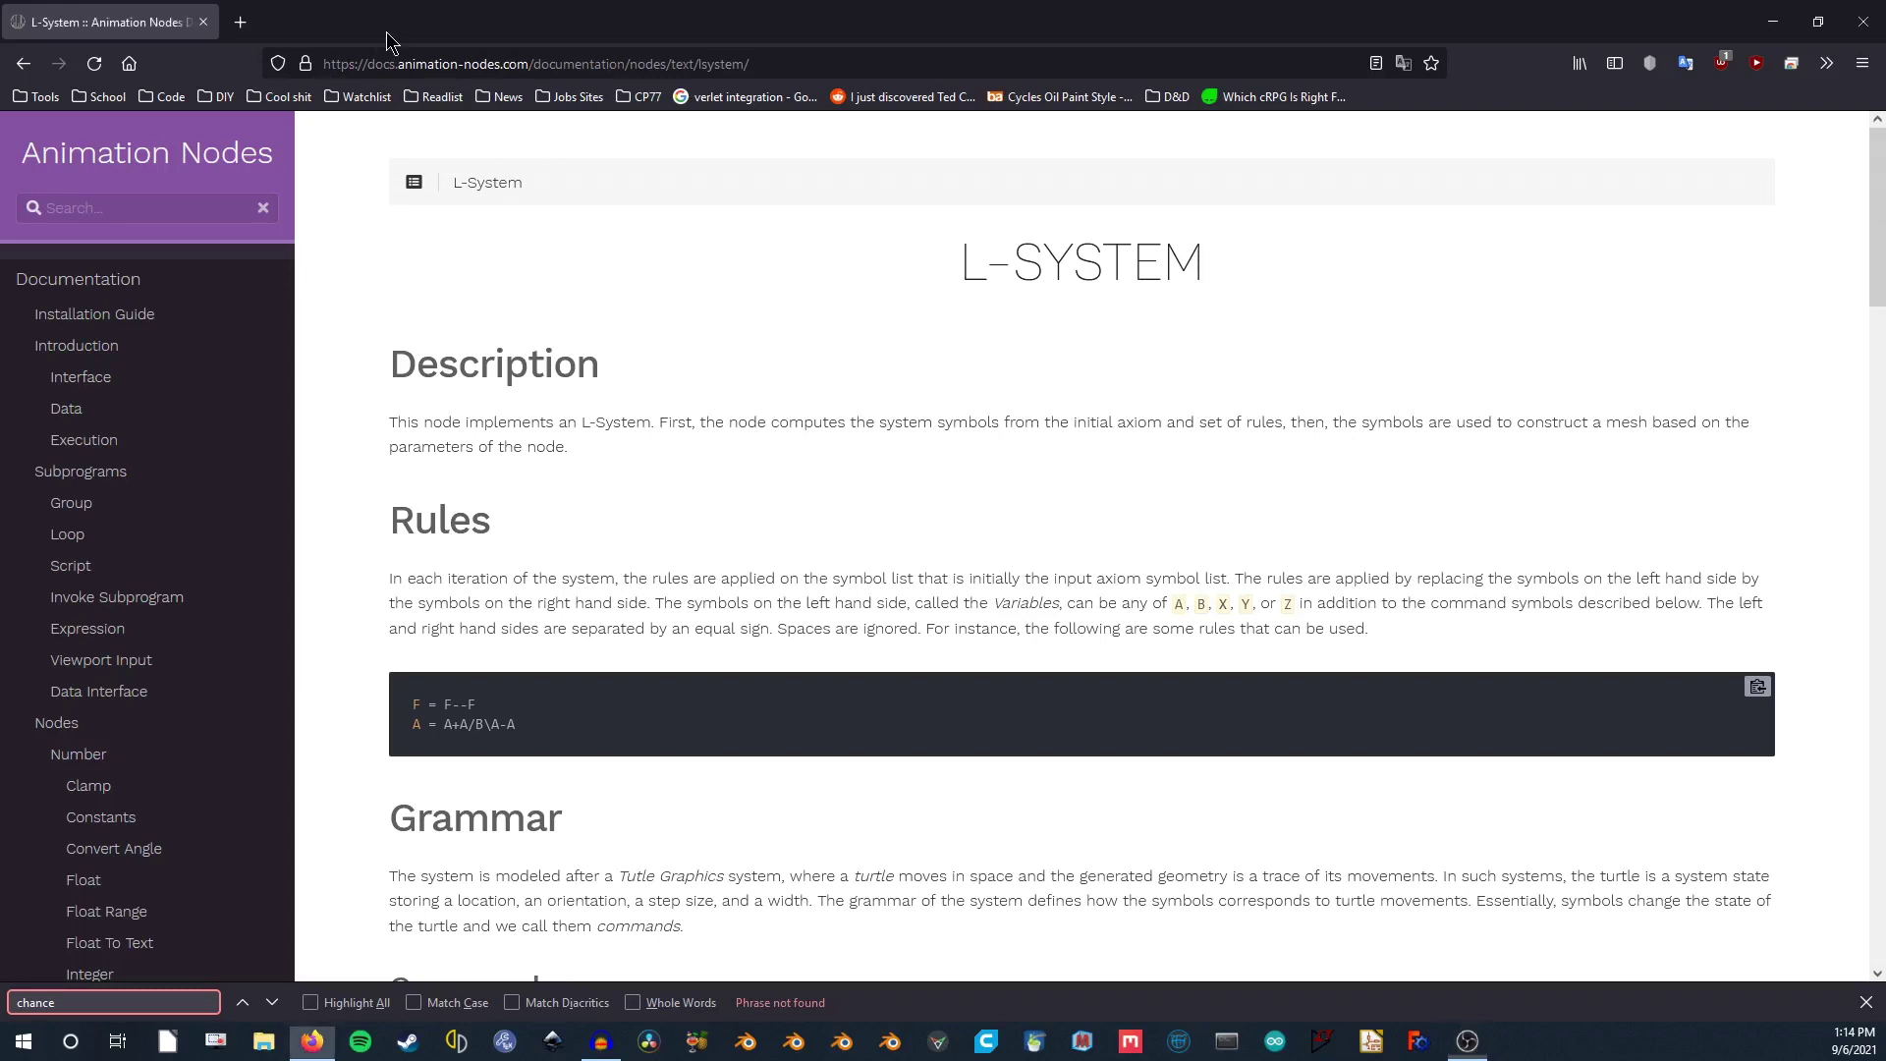
Step: Scroll the L-System docs through Commands, Inputs and Outputs, returning to Inputs
scroll(695, 212, down, 12)
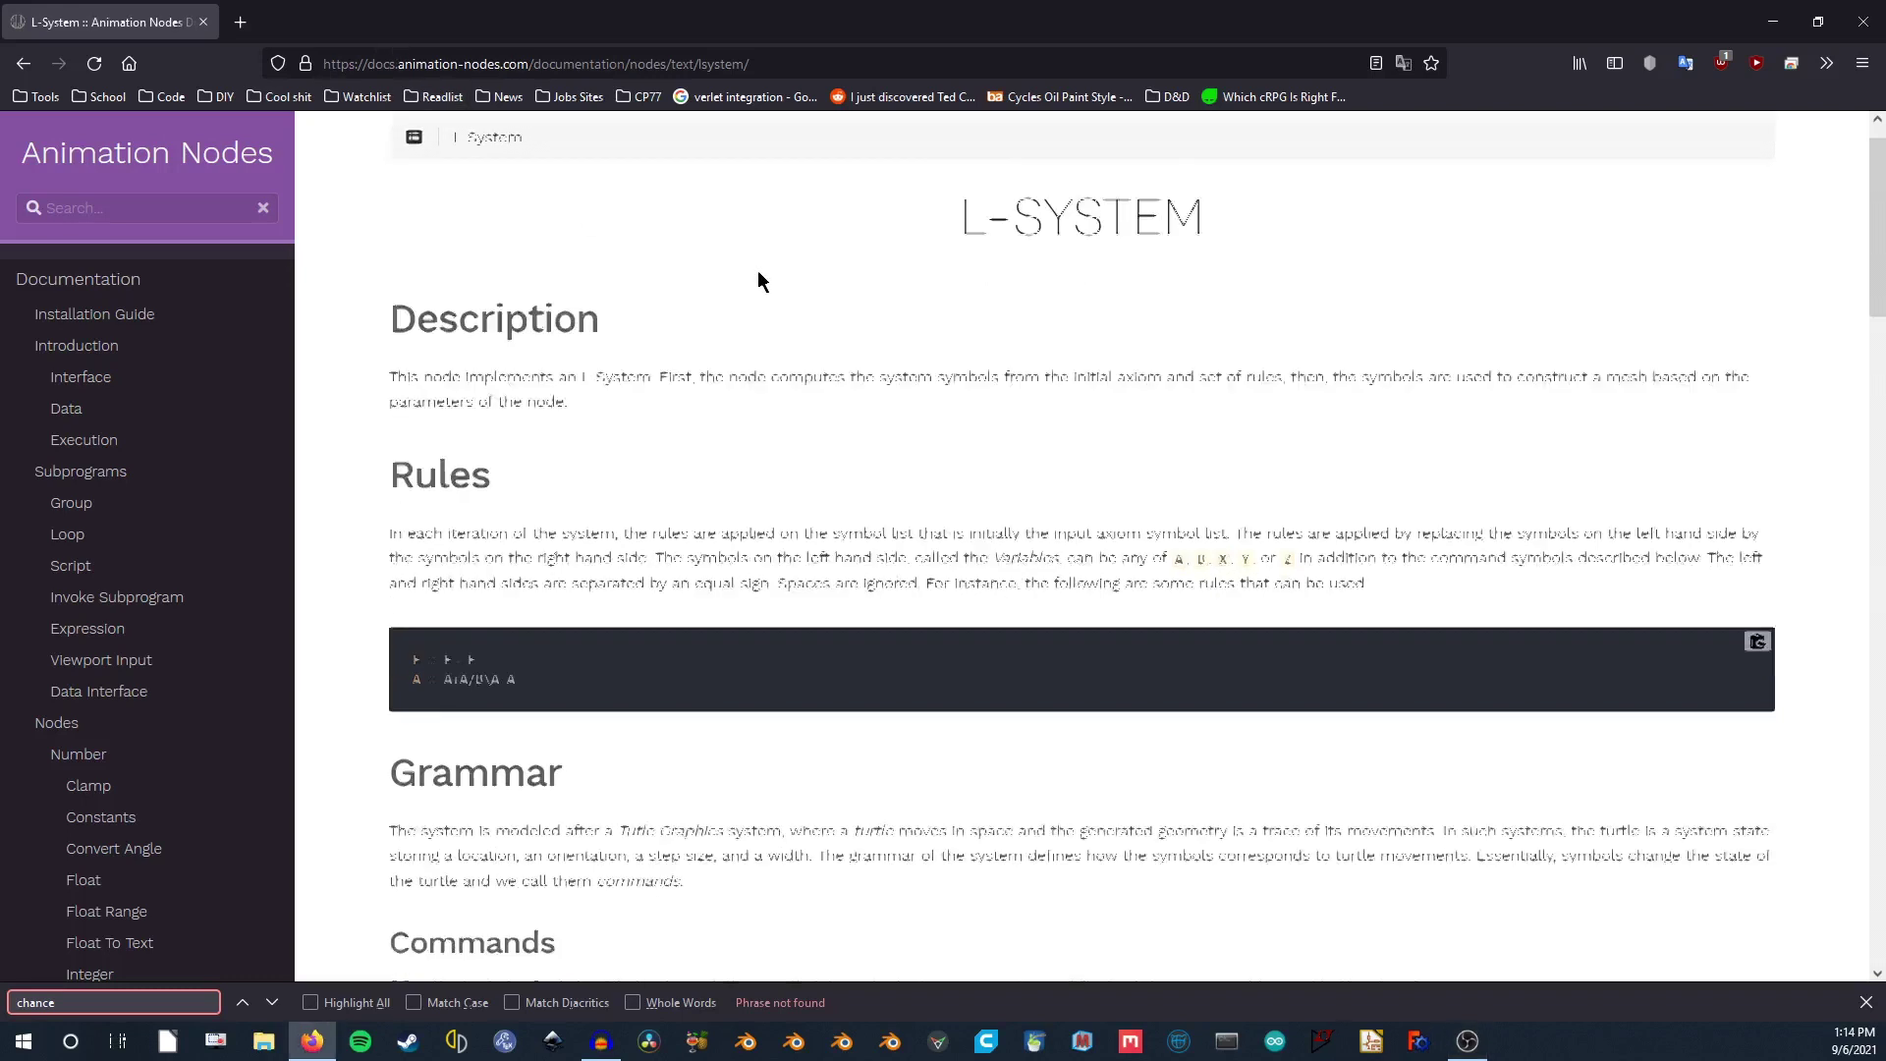
scroll(636, 445, down, 12)
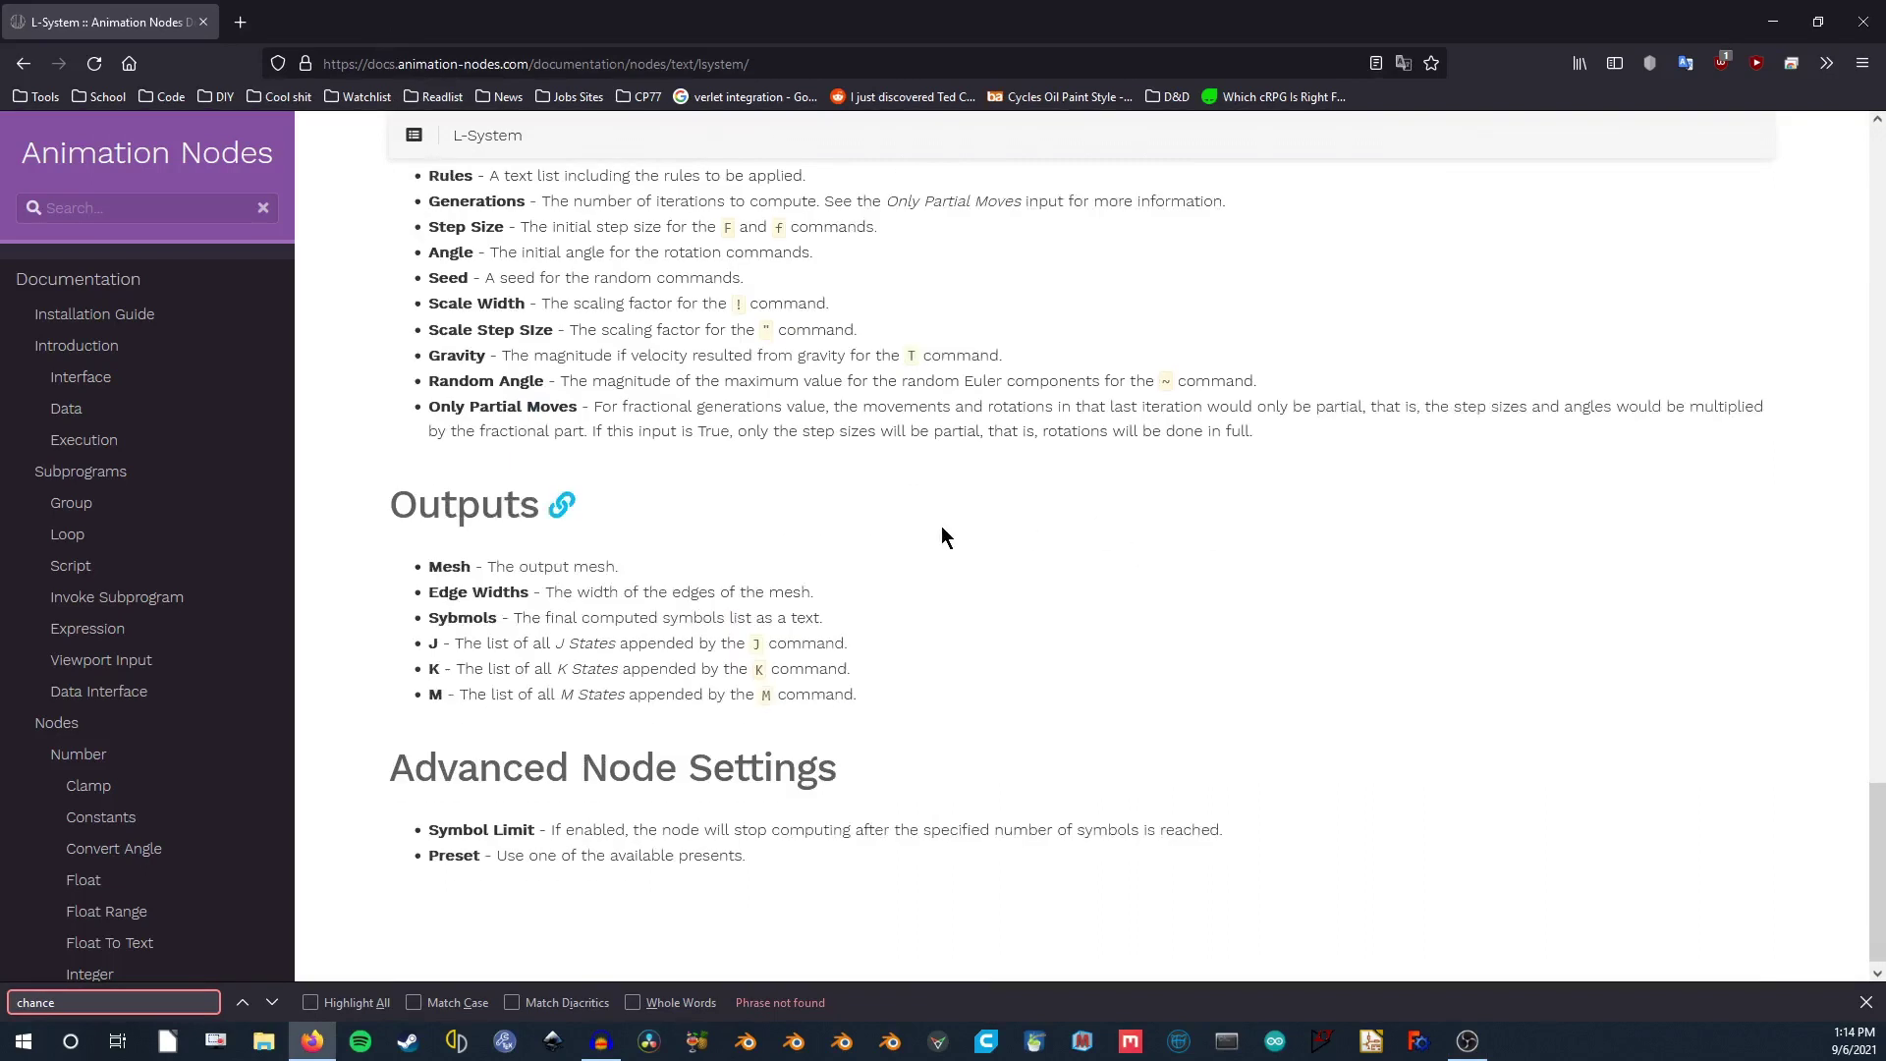
scroll(835, 496, up, 5)
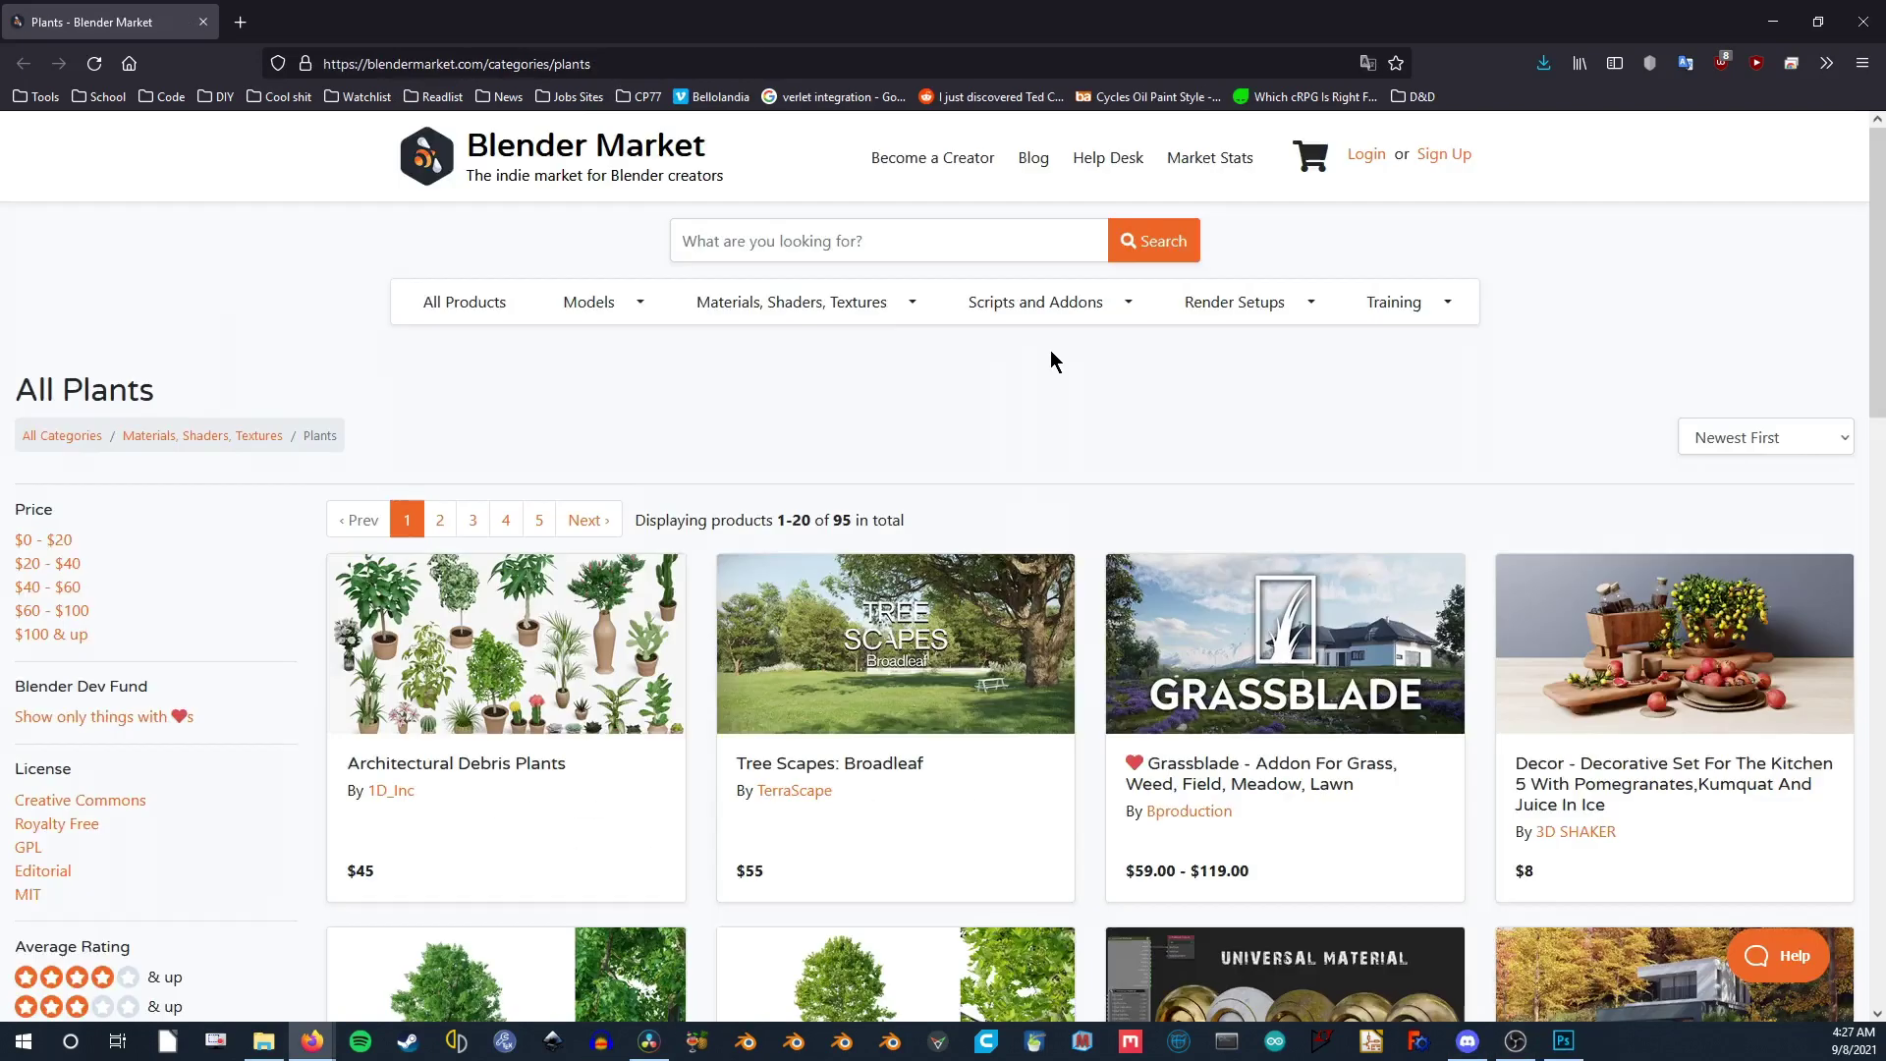
scroll(1051, 350, down, 14)
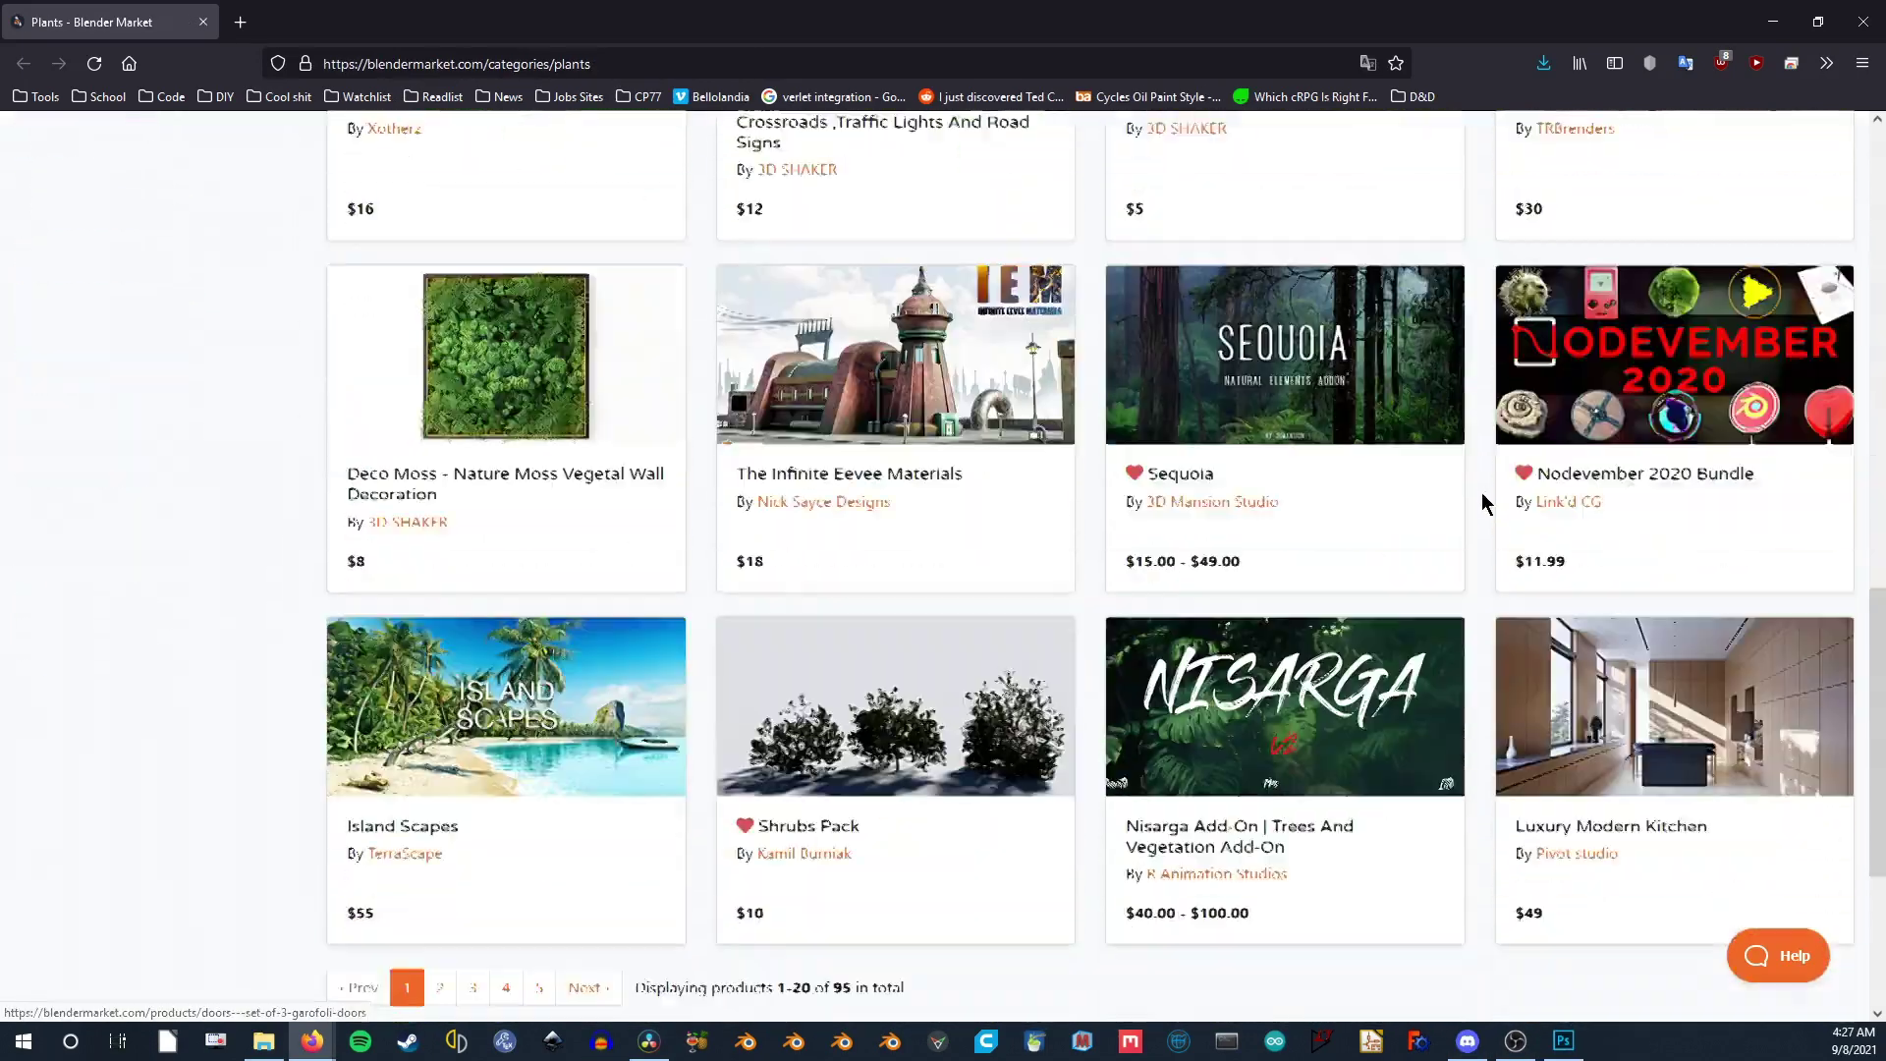
Step: Browse the Blender Market Plants listings and tree articles down to the botaniq product page
scroll(1483, 503, down, 4)
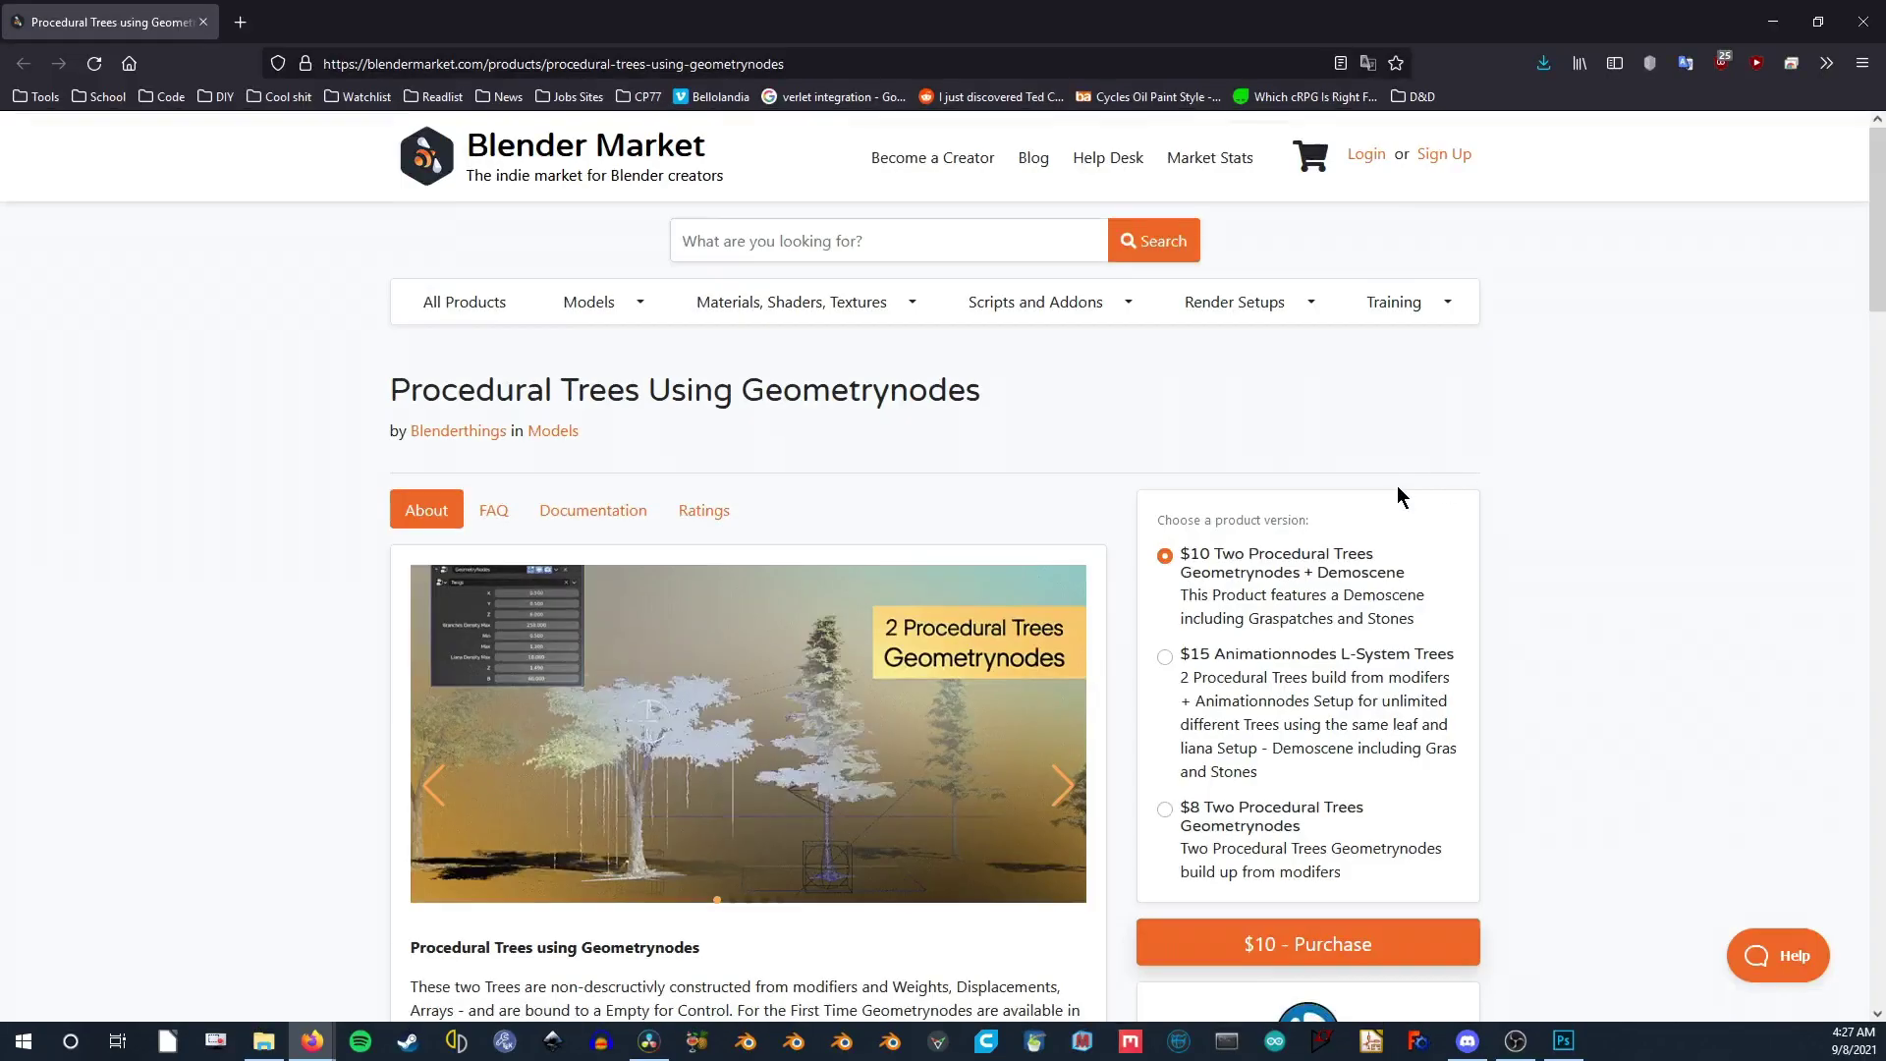
scroll(1397, 485, down, 5)
scroll(1493, 496, down, 10)
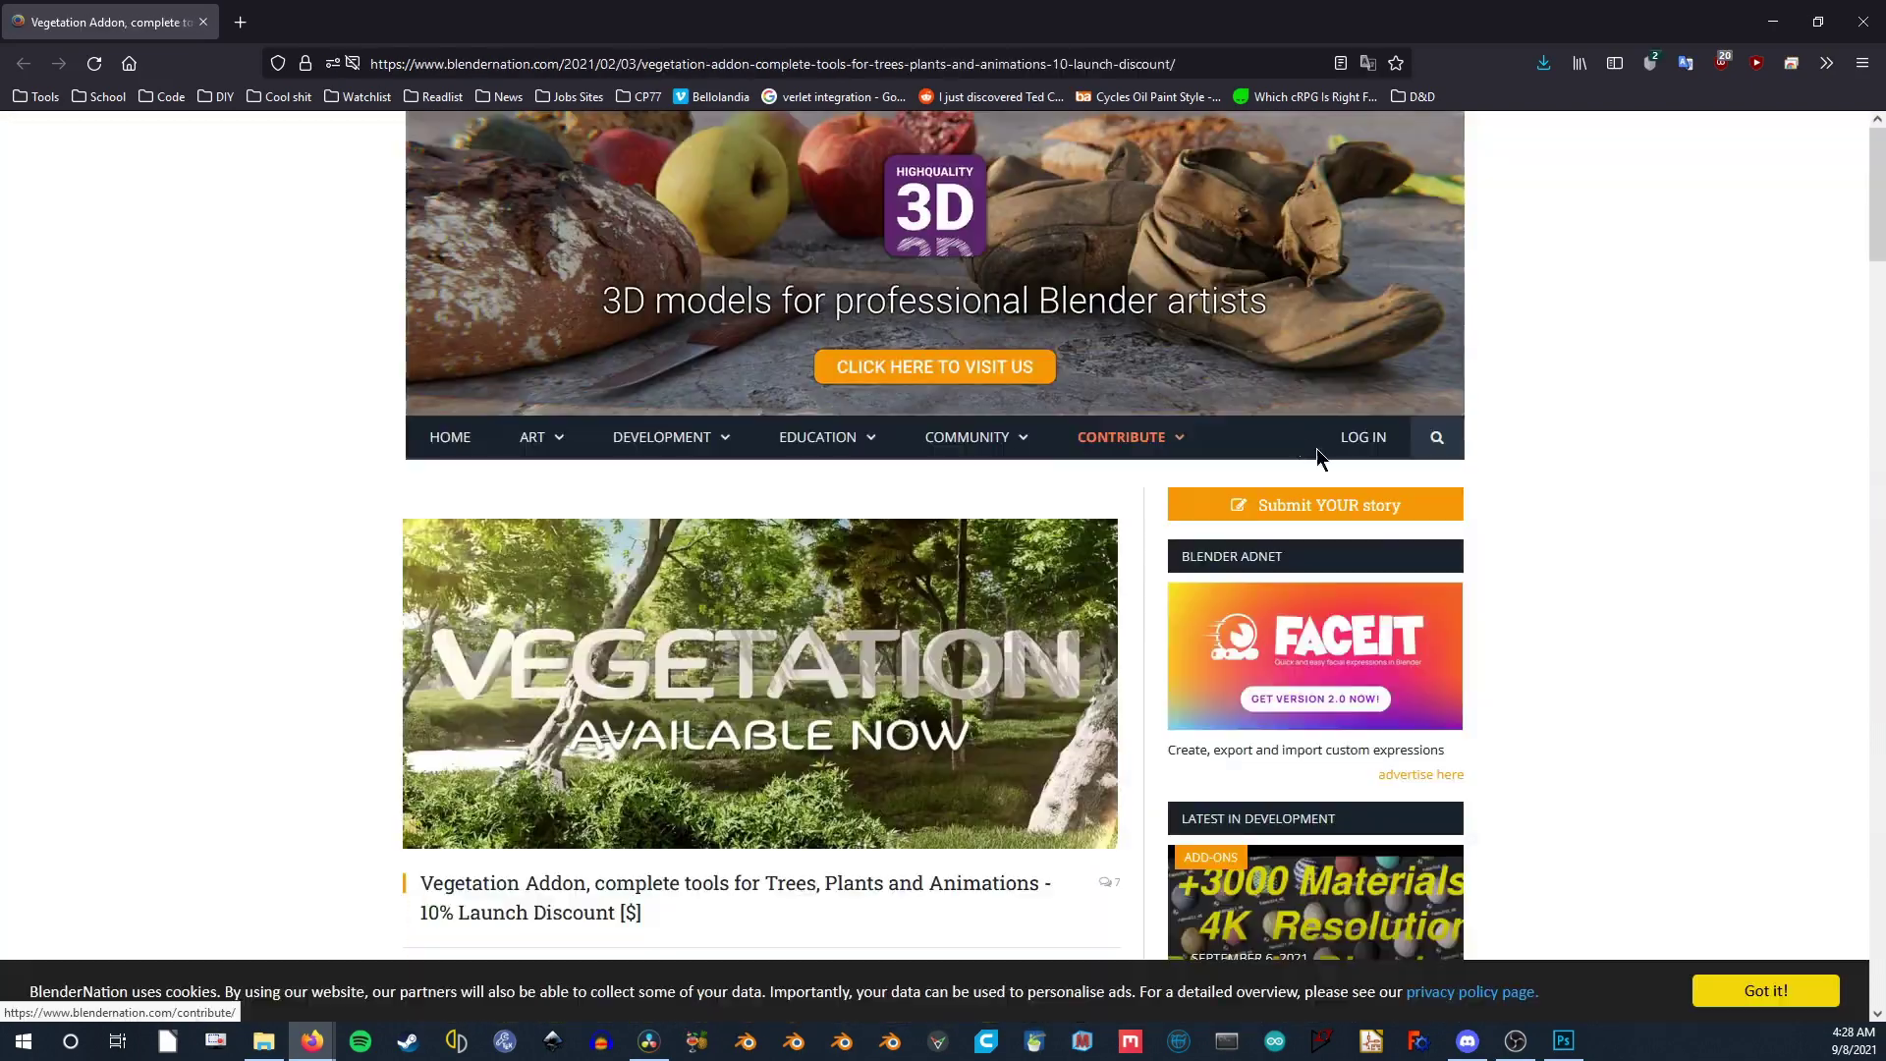
scroll(1317, 448, down, 7)
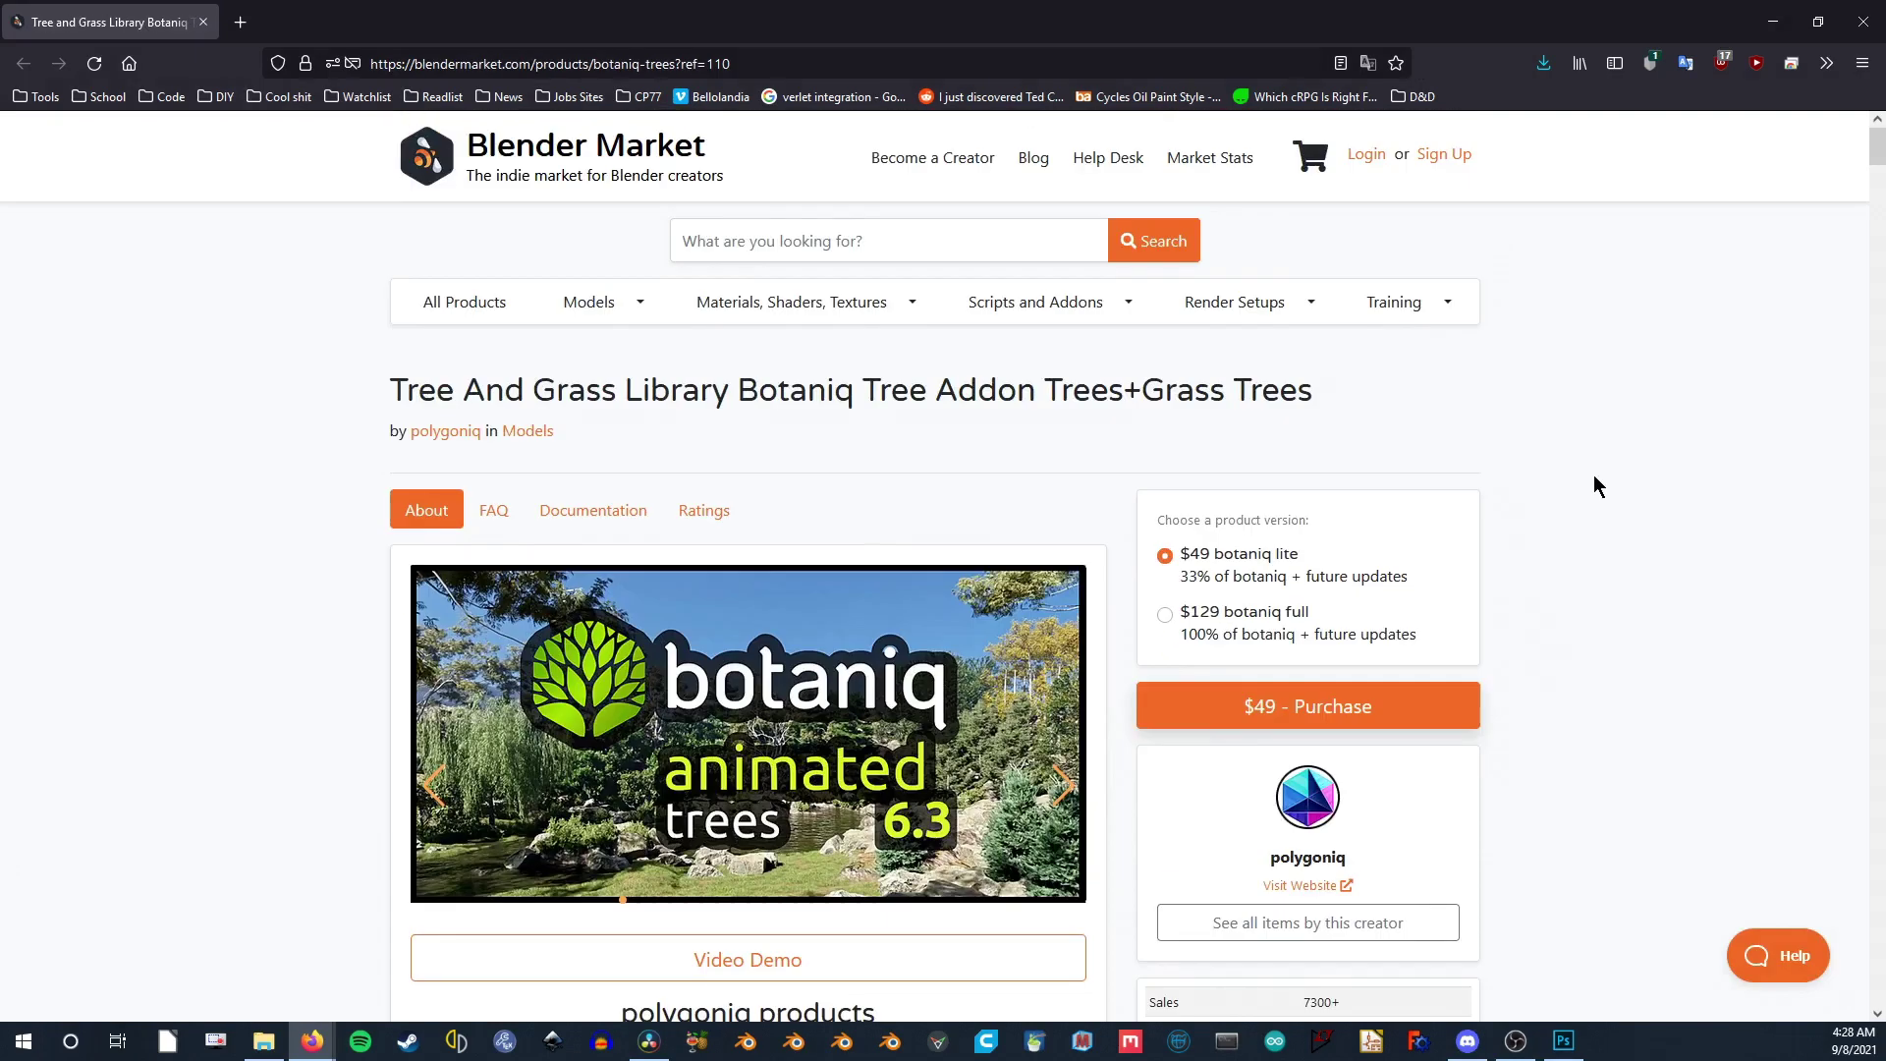
scroll(1593, 474, down, 8)
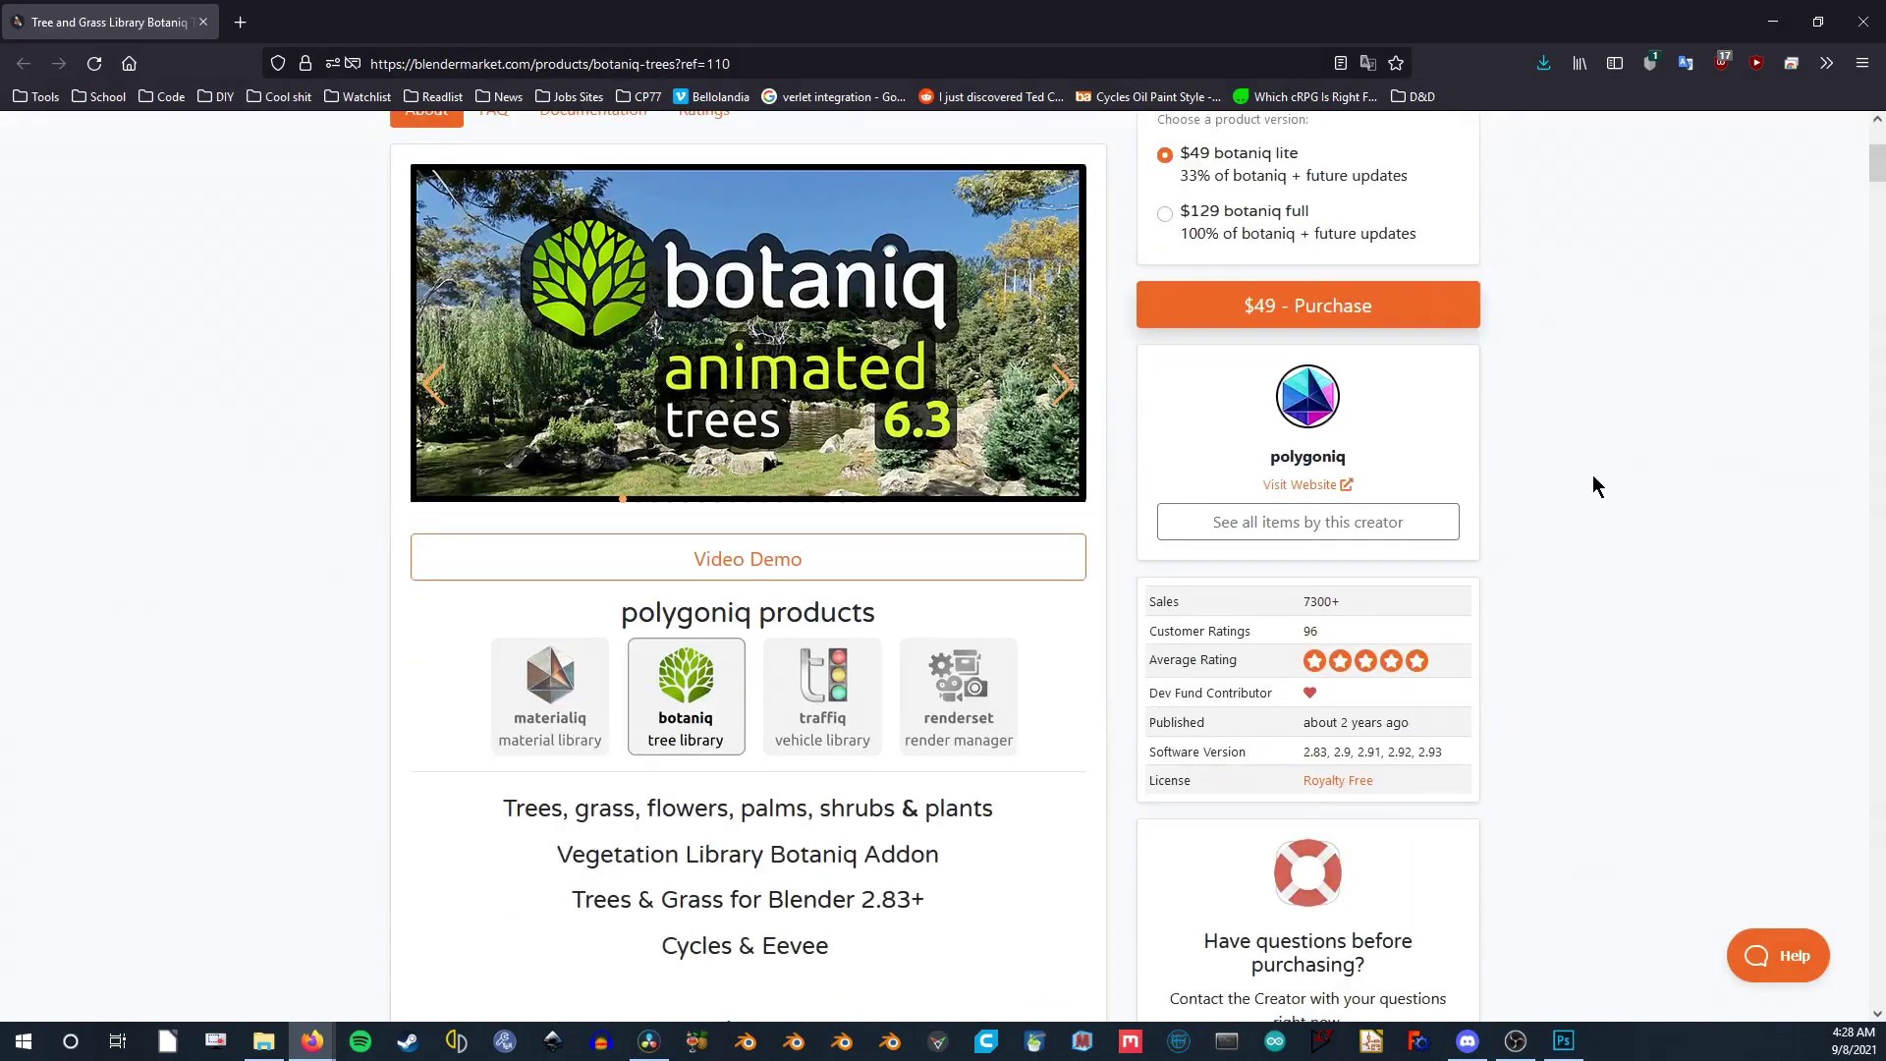
scroll(1578, 481, down, 8)
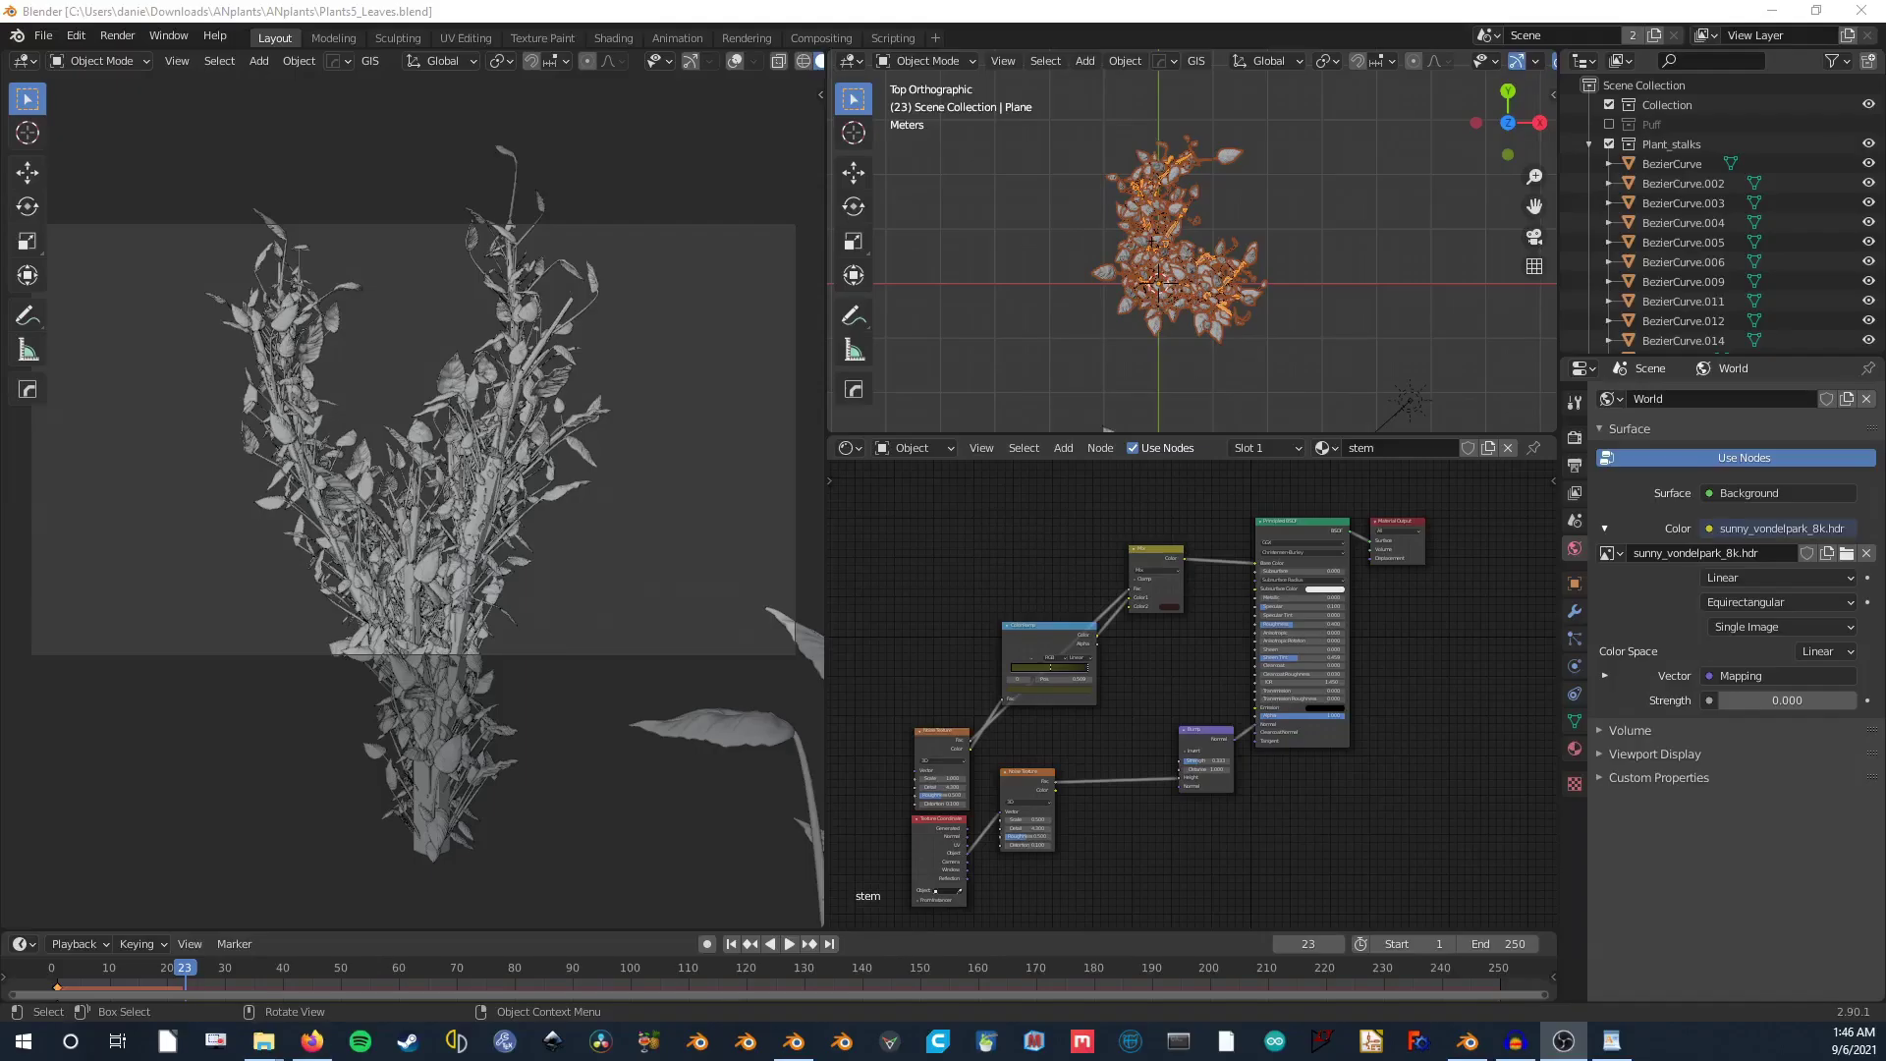
Step: Bring Blender forward, view and dismiss the splash screen, and re-enable viewport overlays
click(193, 22)
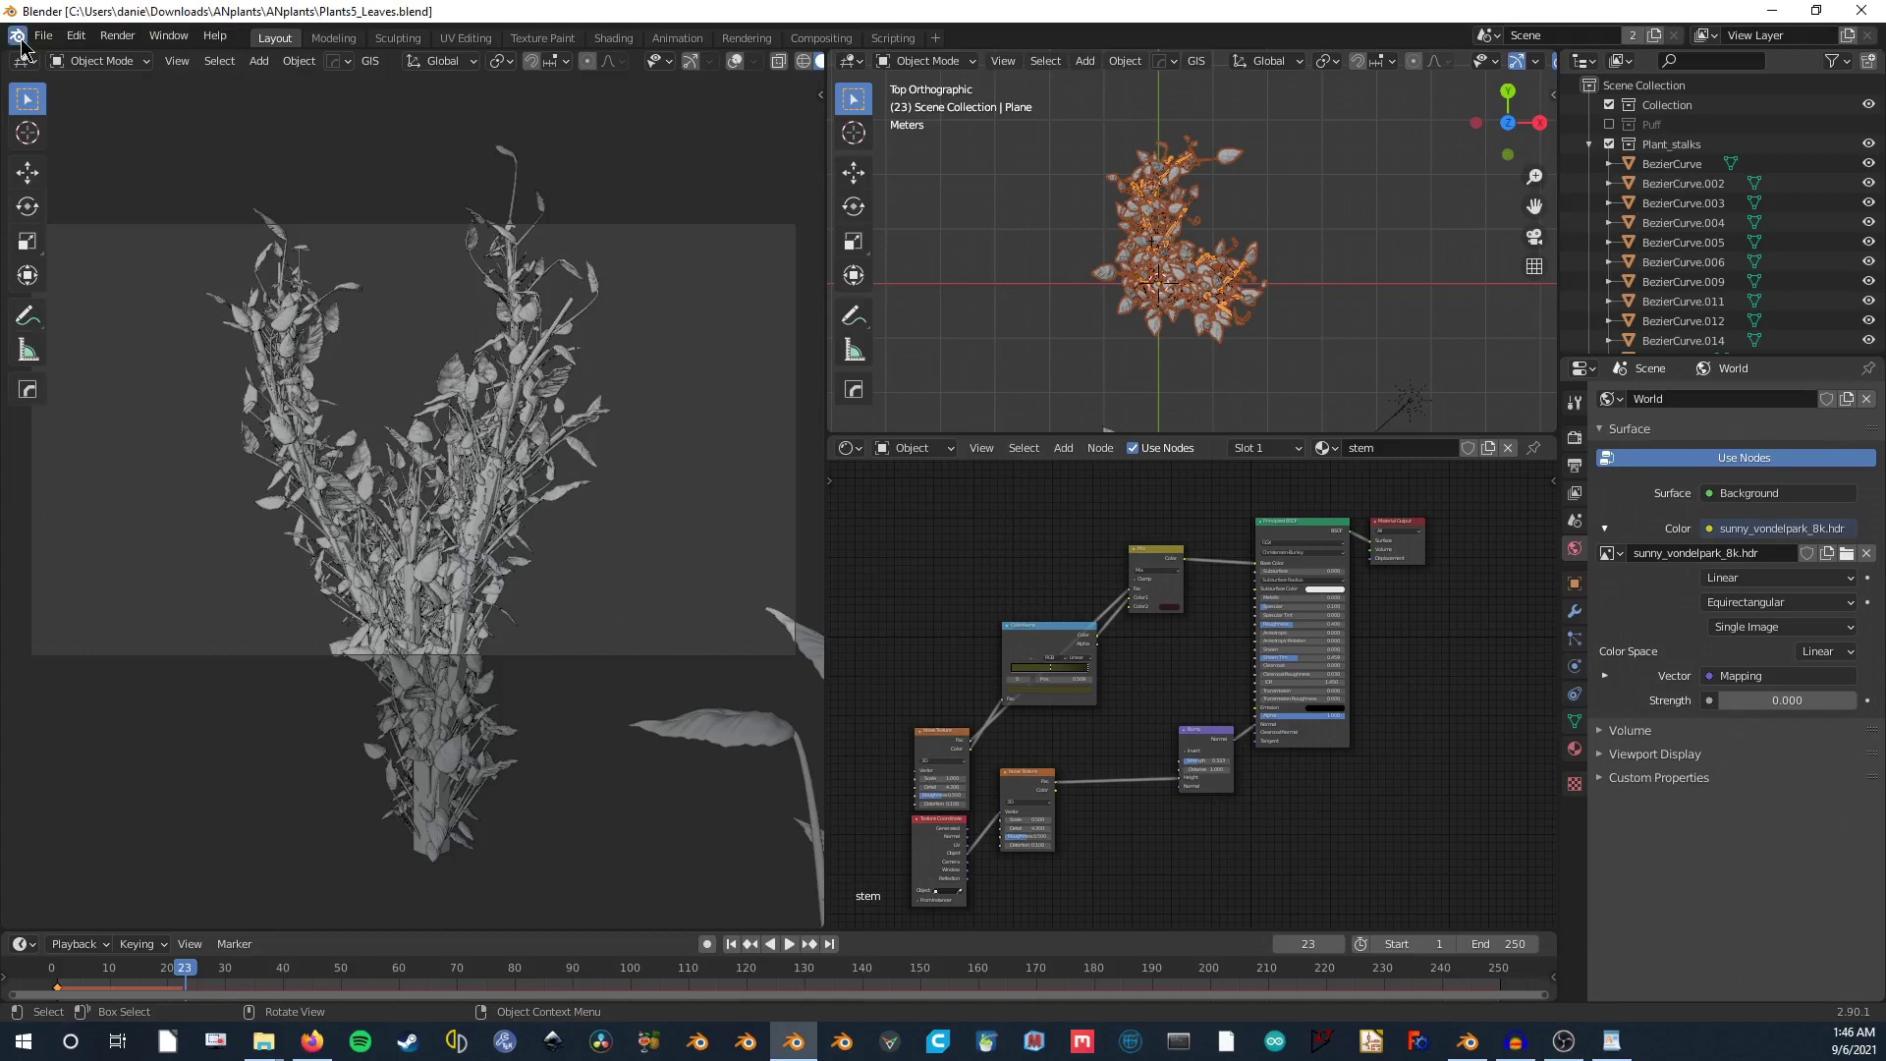
click(18, 37)
click(44, 58)
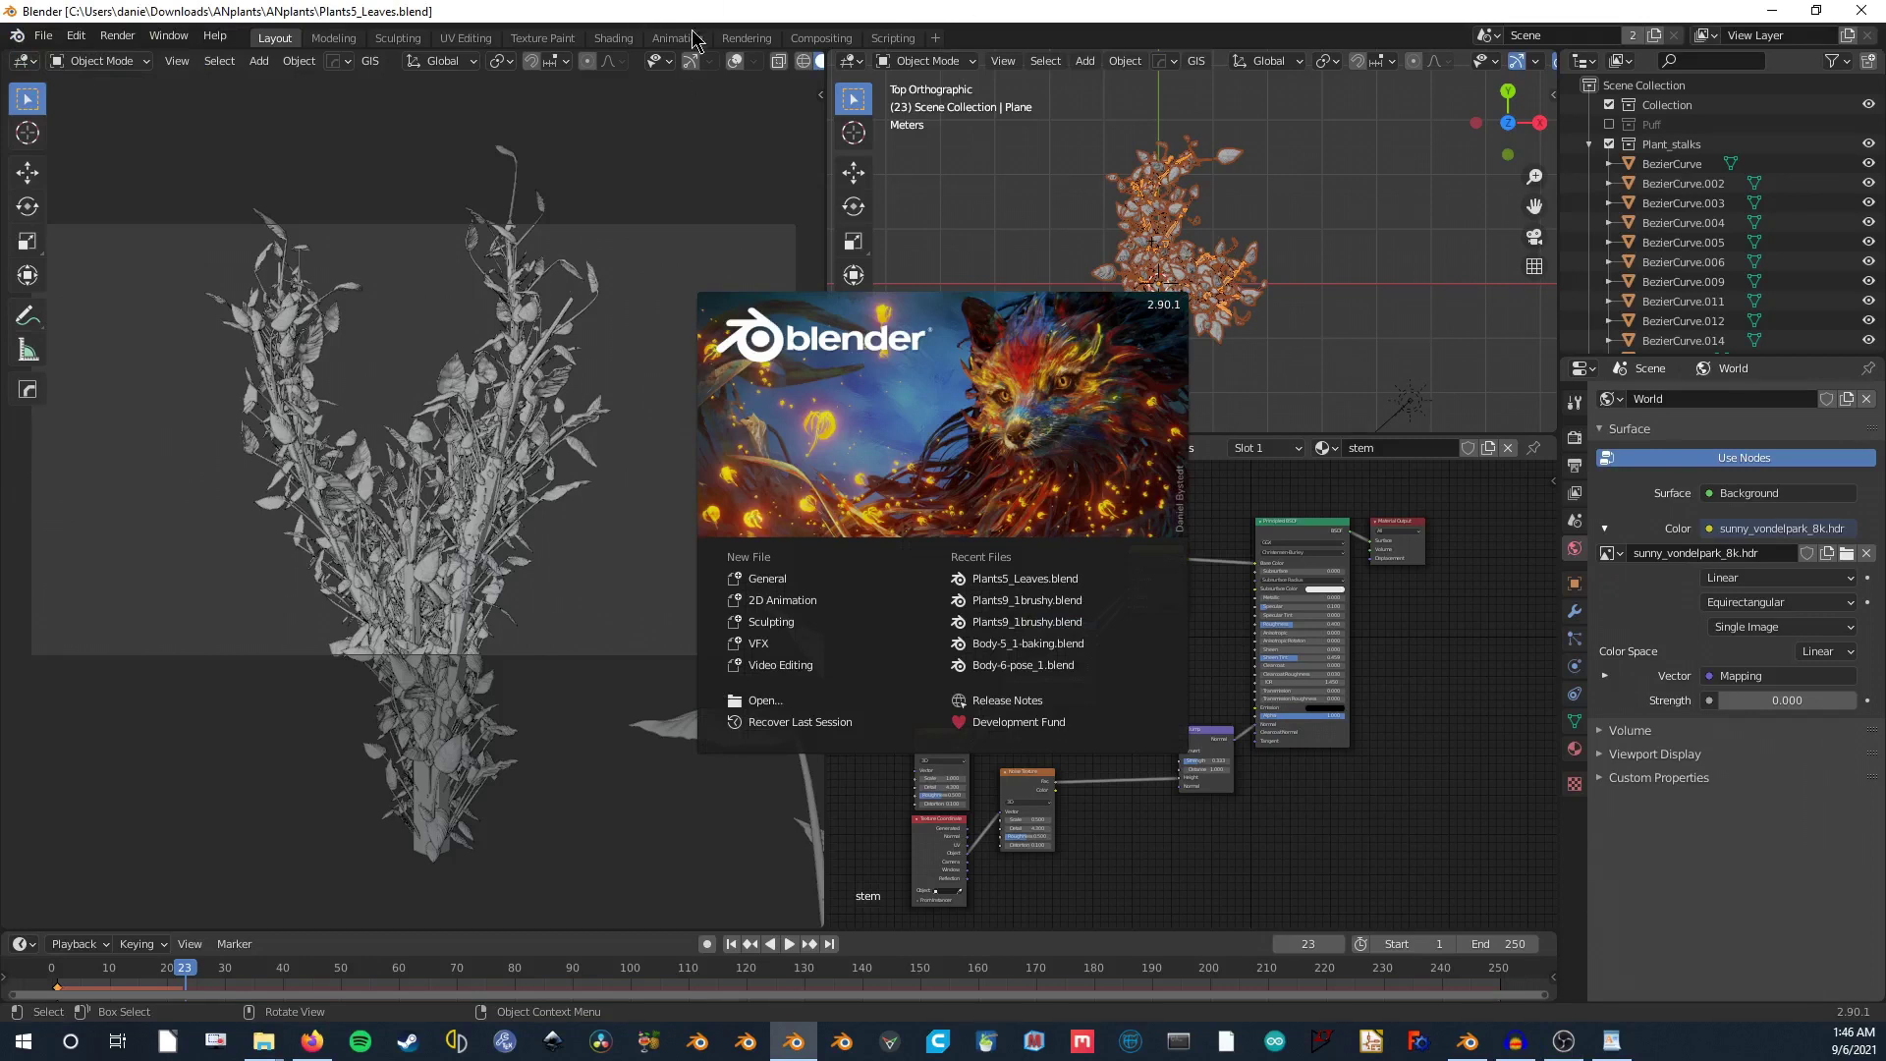
click(977, 214)
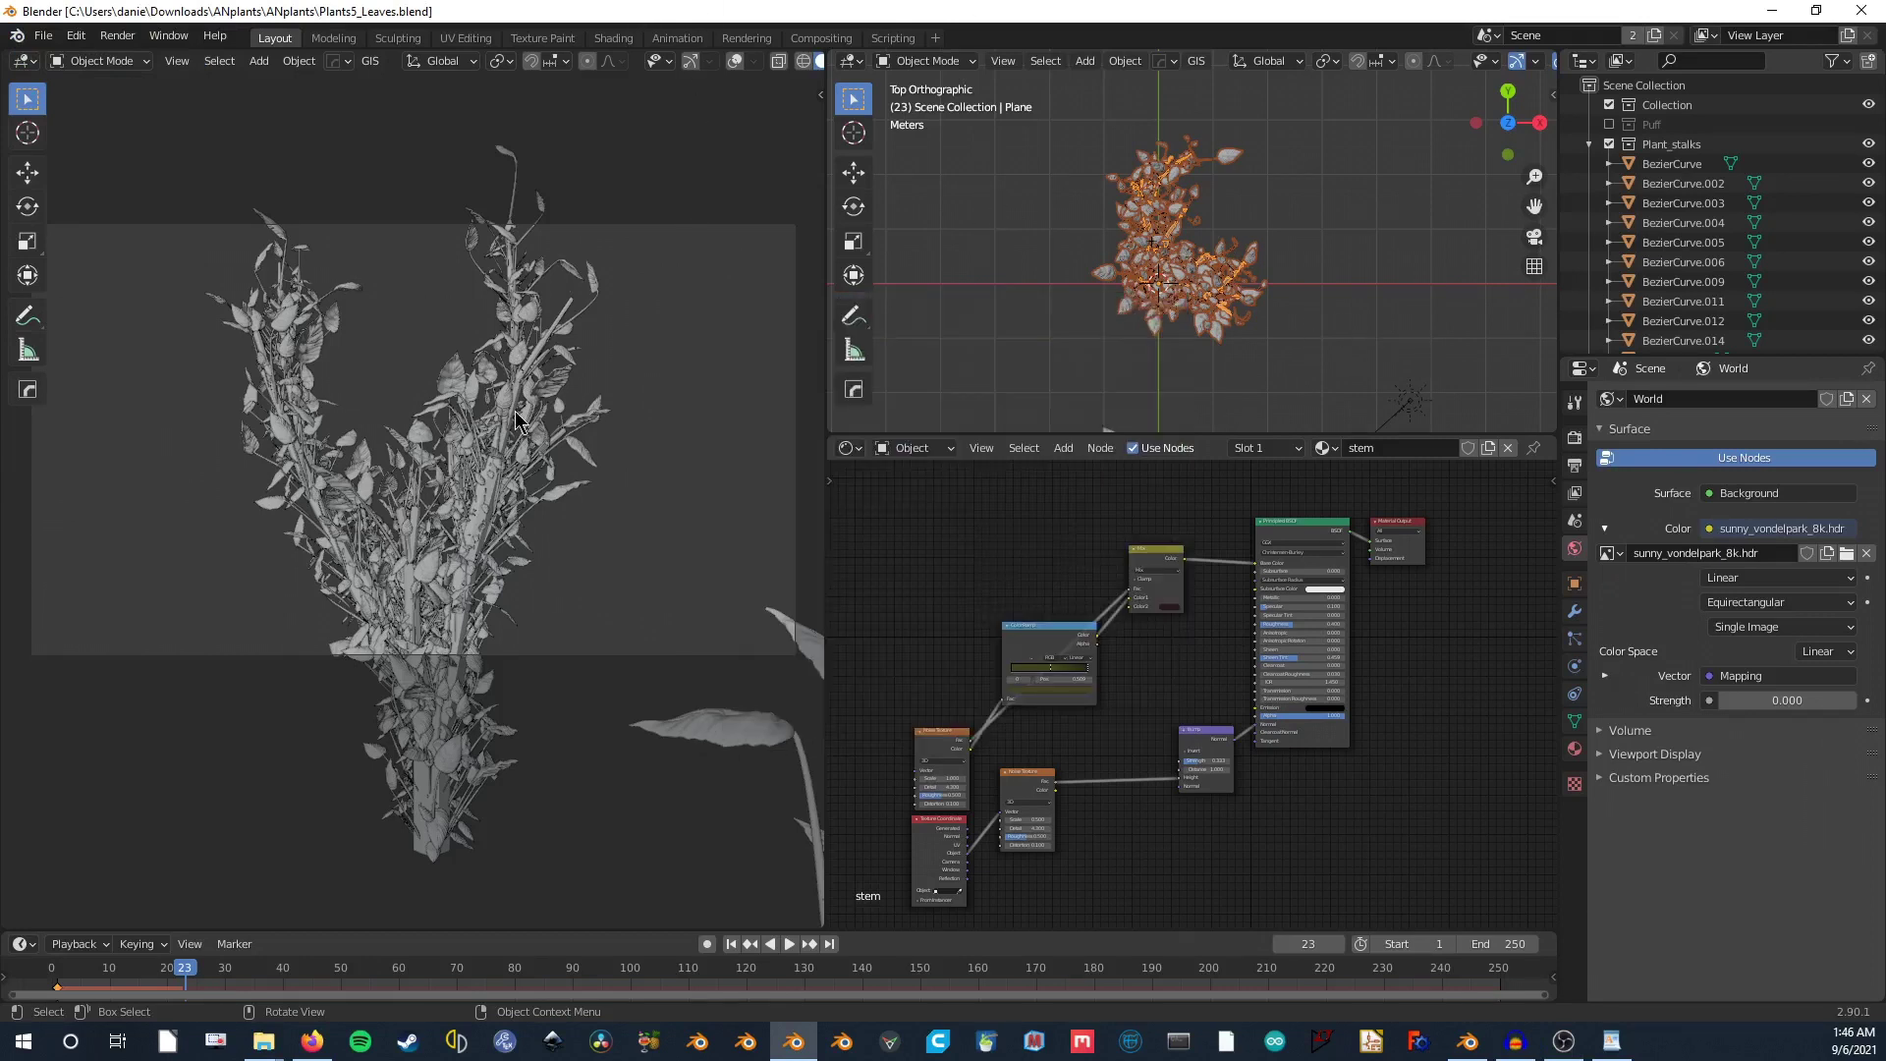
scroll(518, 420, down, 4)
click(734, 61)
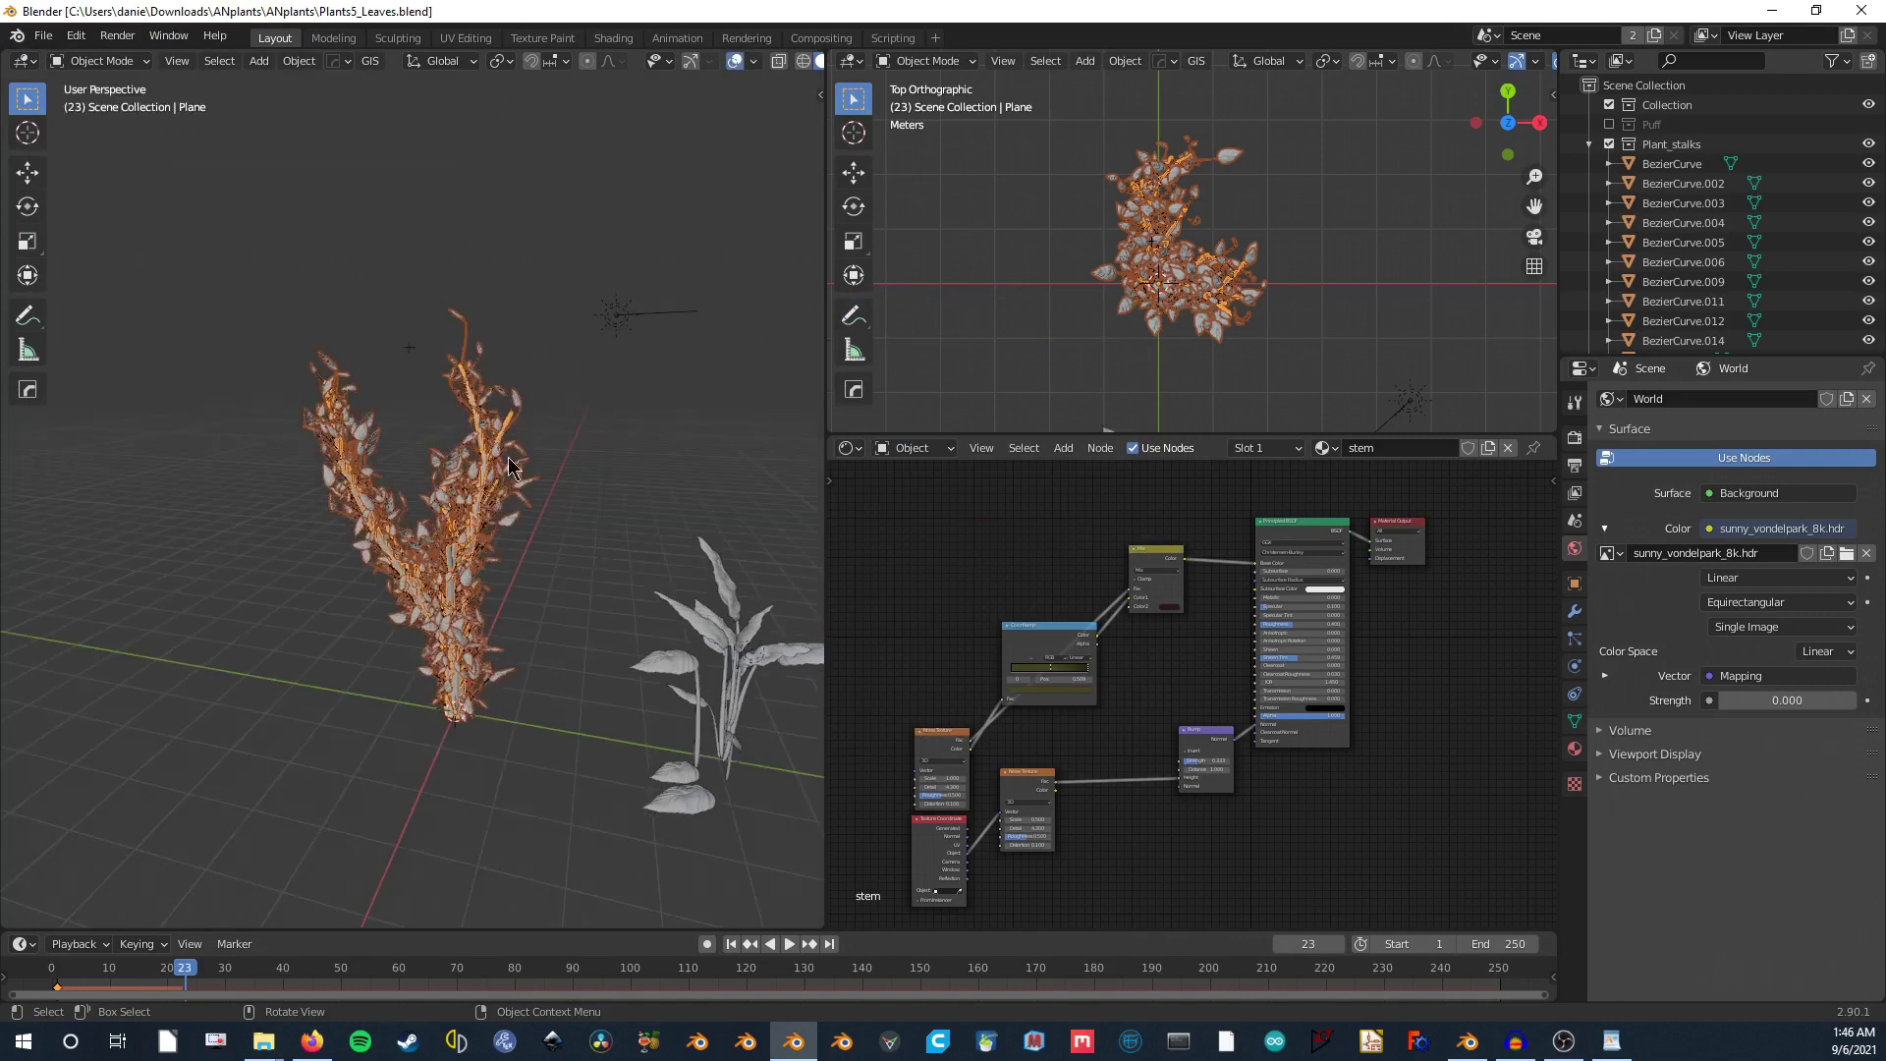
Step: Hide and then restore the plant's leaf particles while zooming in on both plants
click(1575, 639)
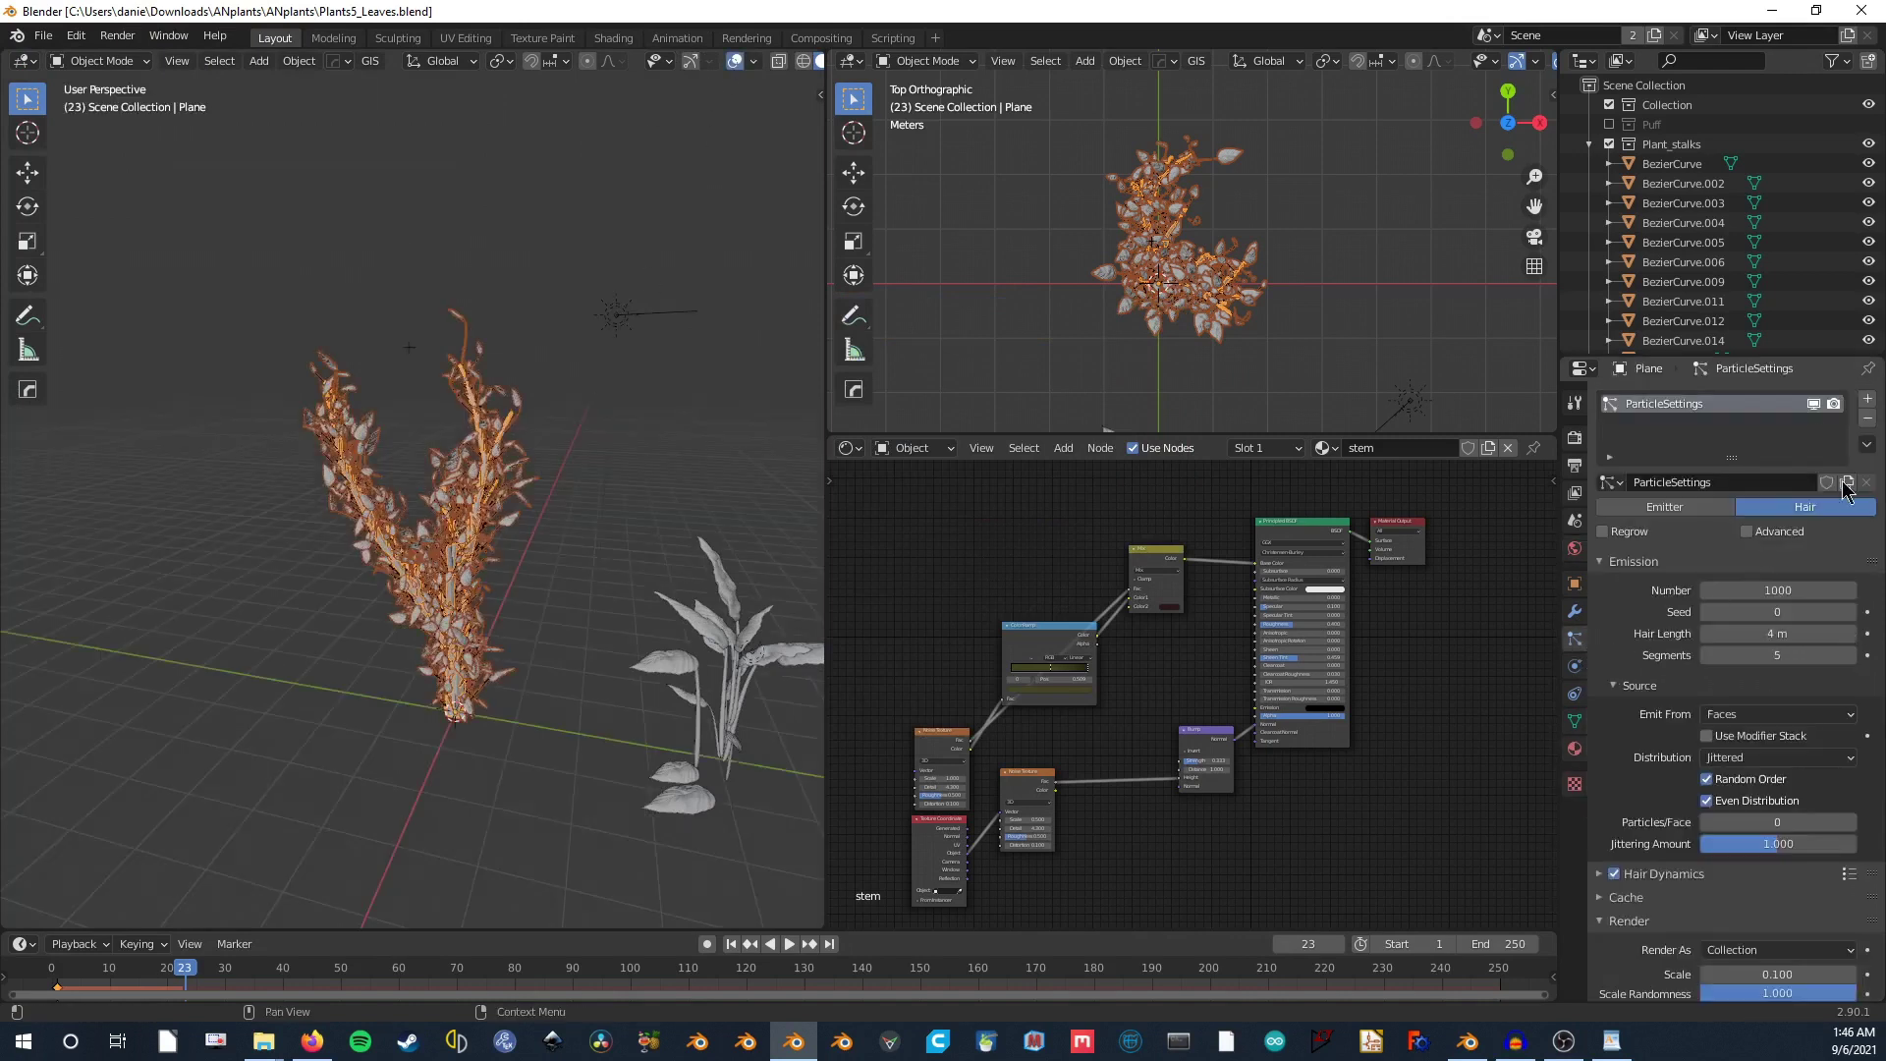
click(1814, 403)
scroll(518, 562, up, 4)
shift+middle_drag(518, 562, 367, 539)
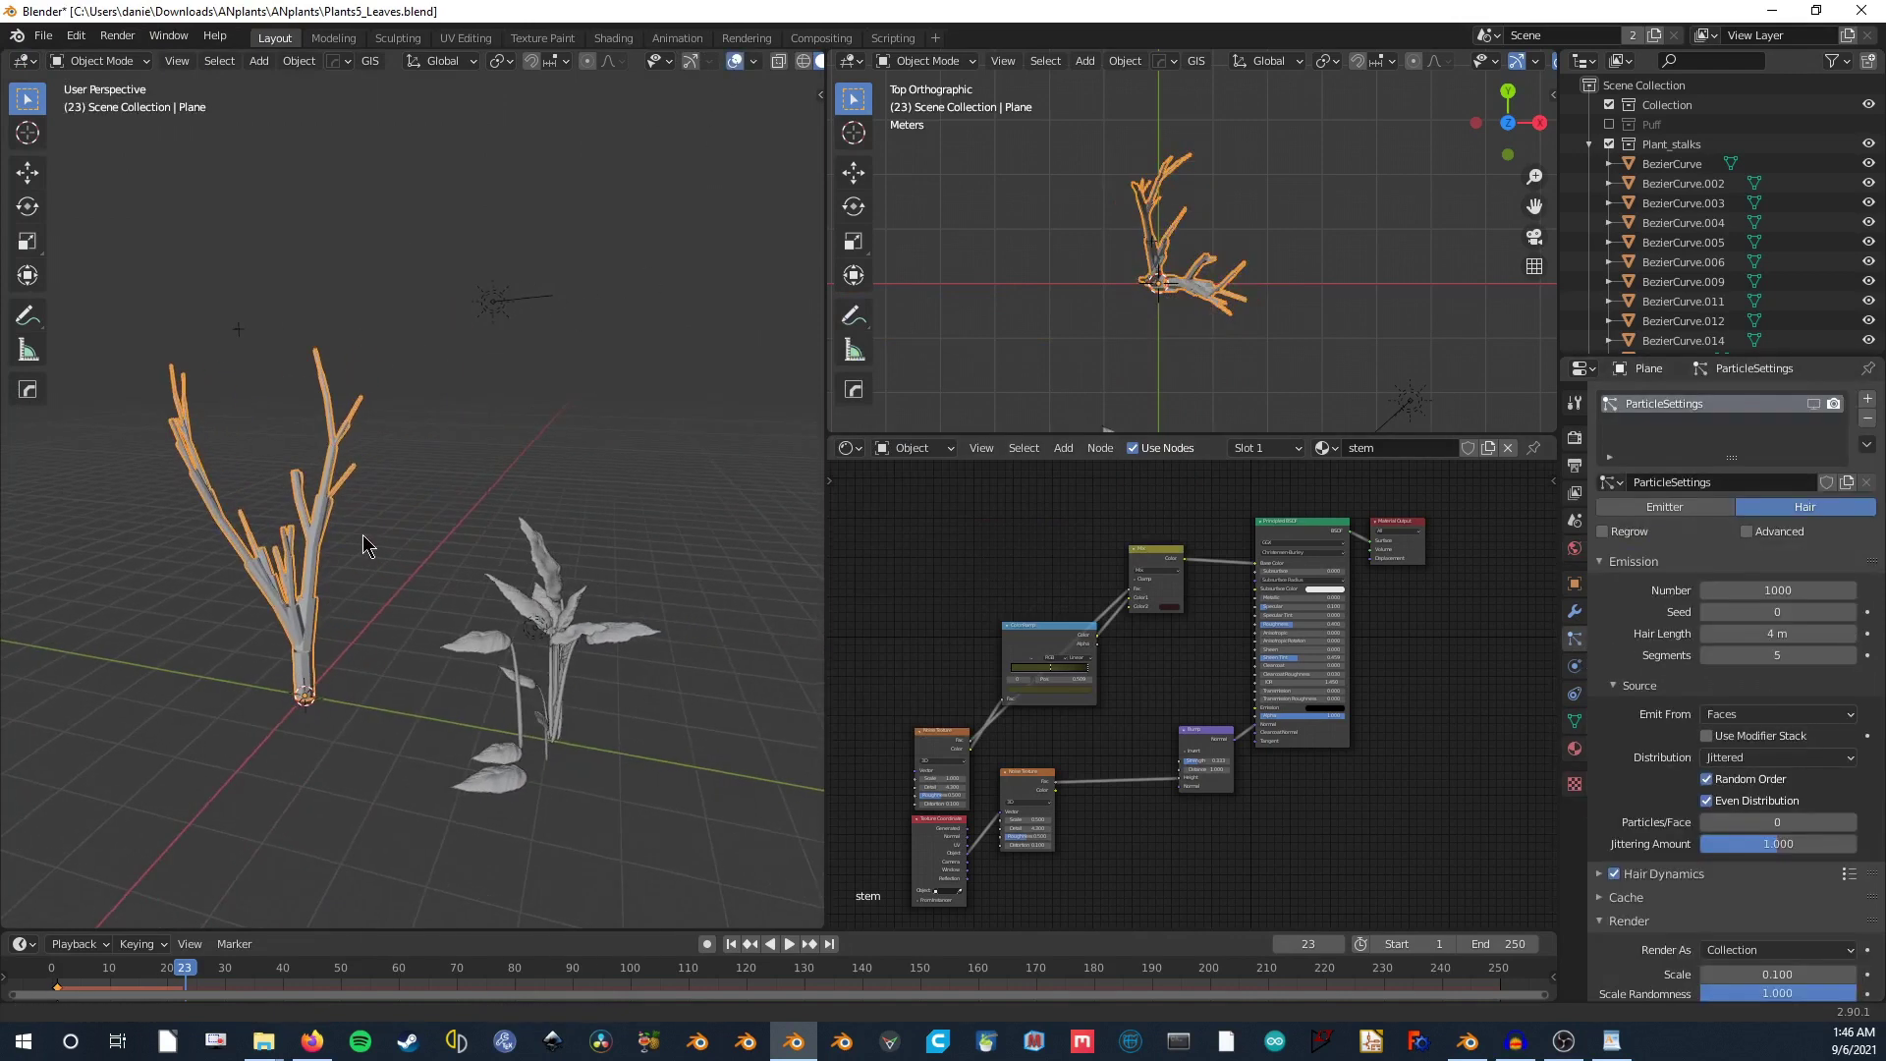
scroll(560, 708, down, 1)
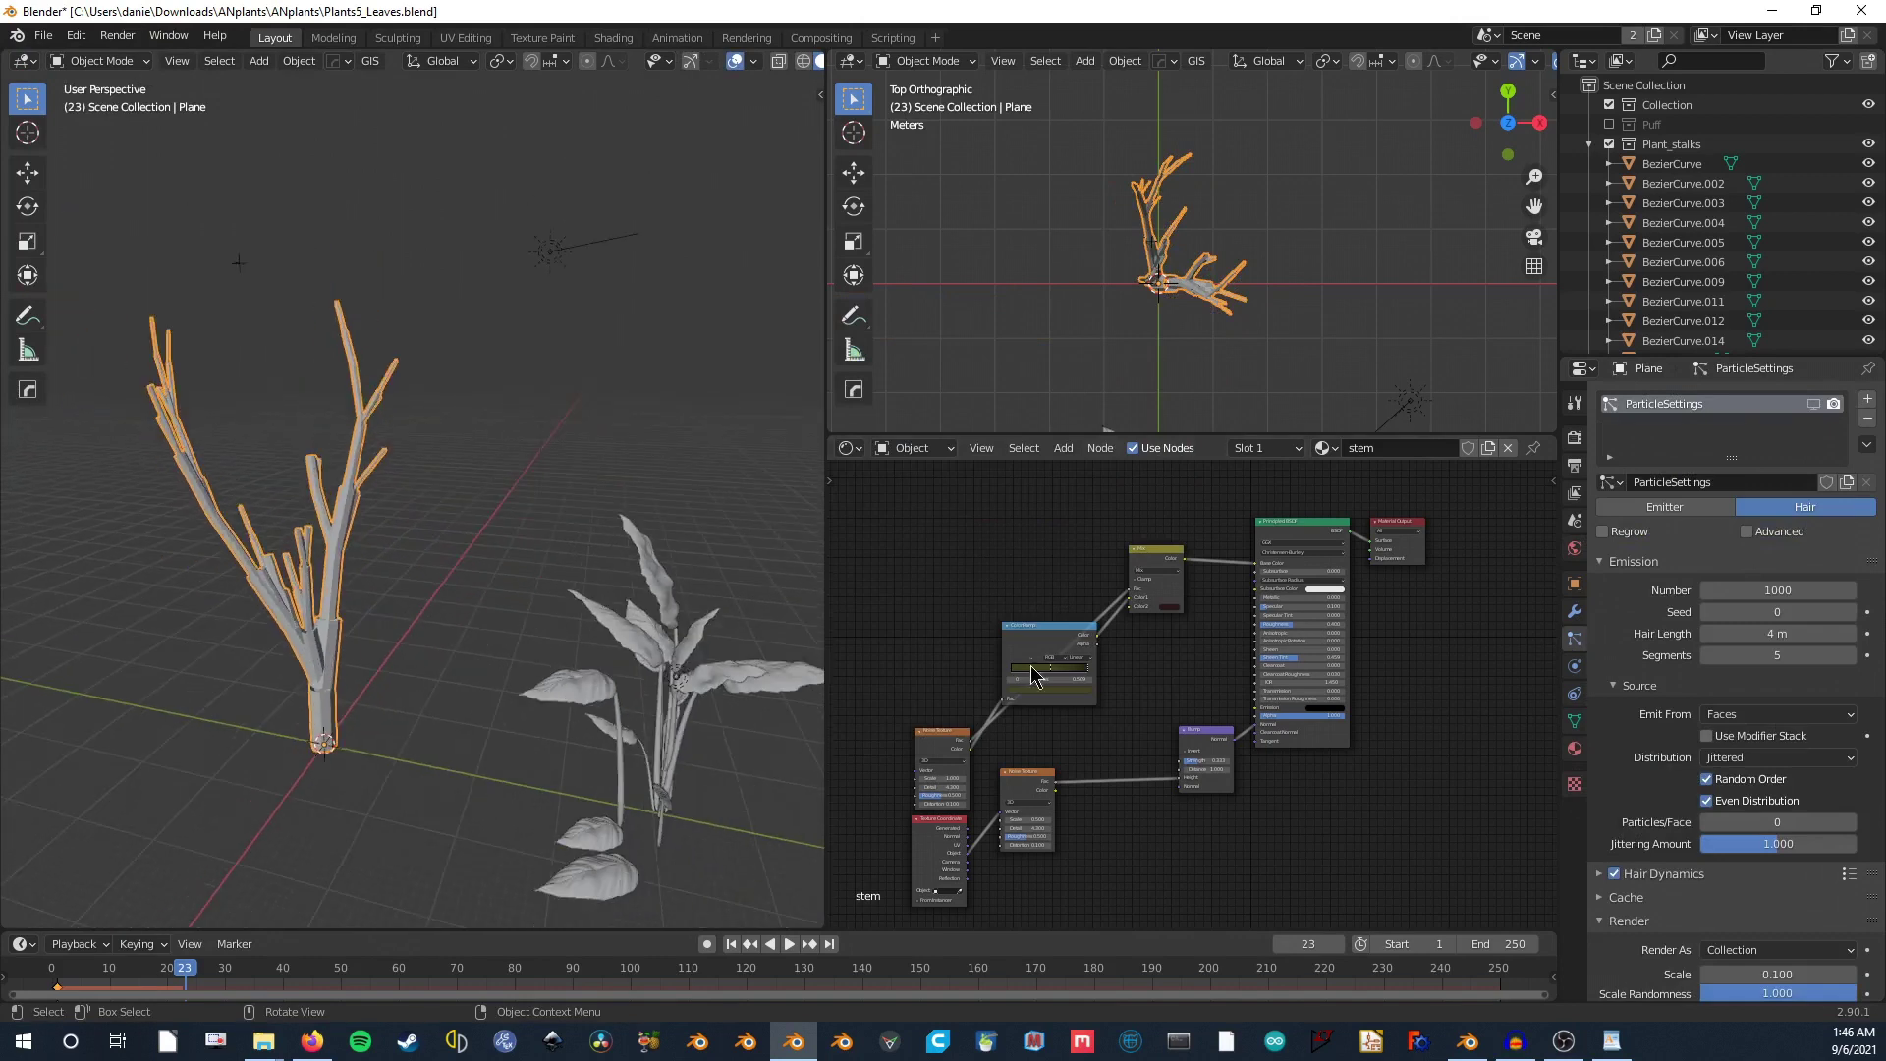
click(1814, 403)
Step: Select and deselect the right plant, then replay the growth animation from frame one while orbiting
drag(506, 452, 744, 897)
click(793, 789)
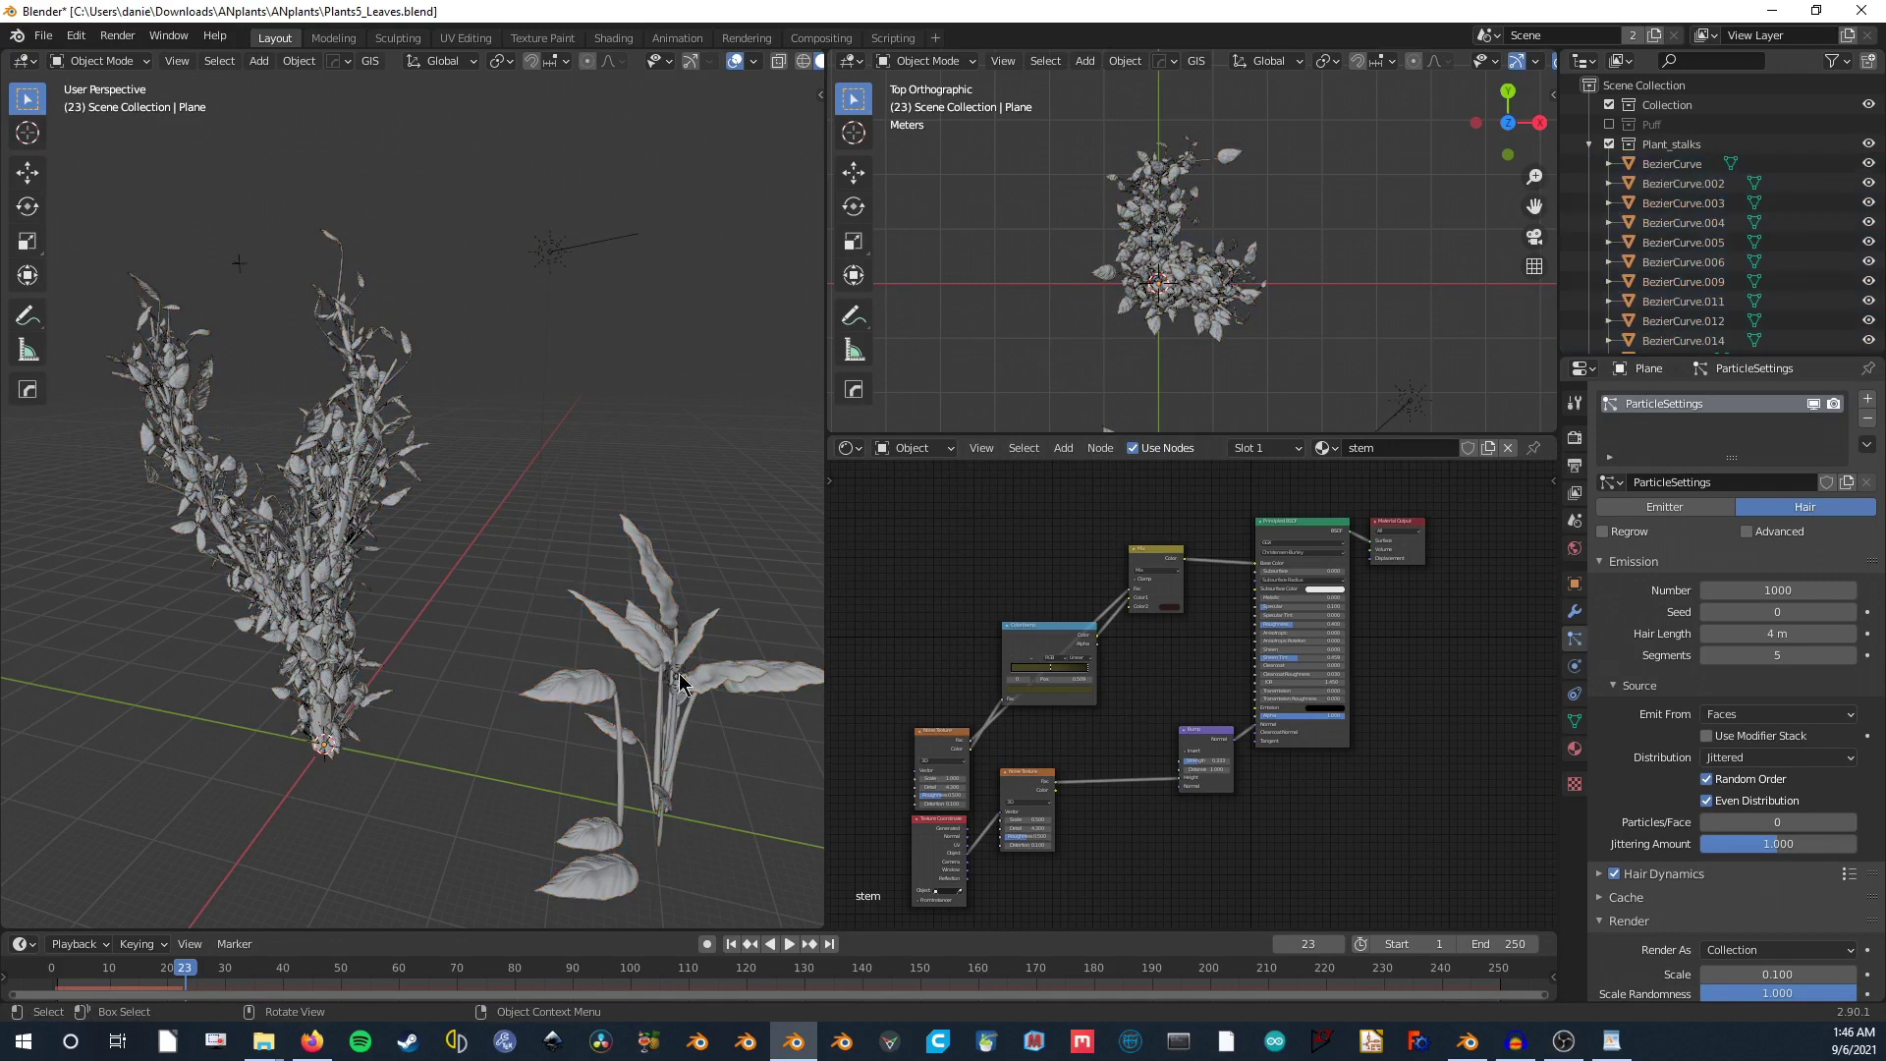
click(52, 977)
key(space)
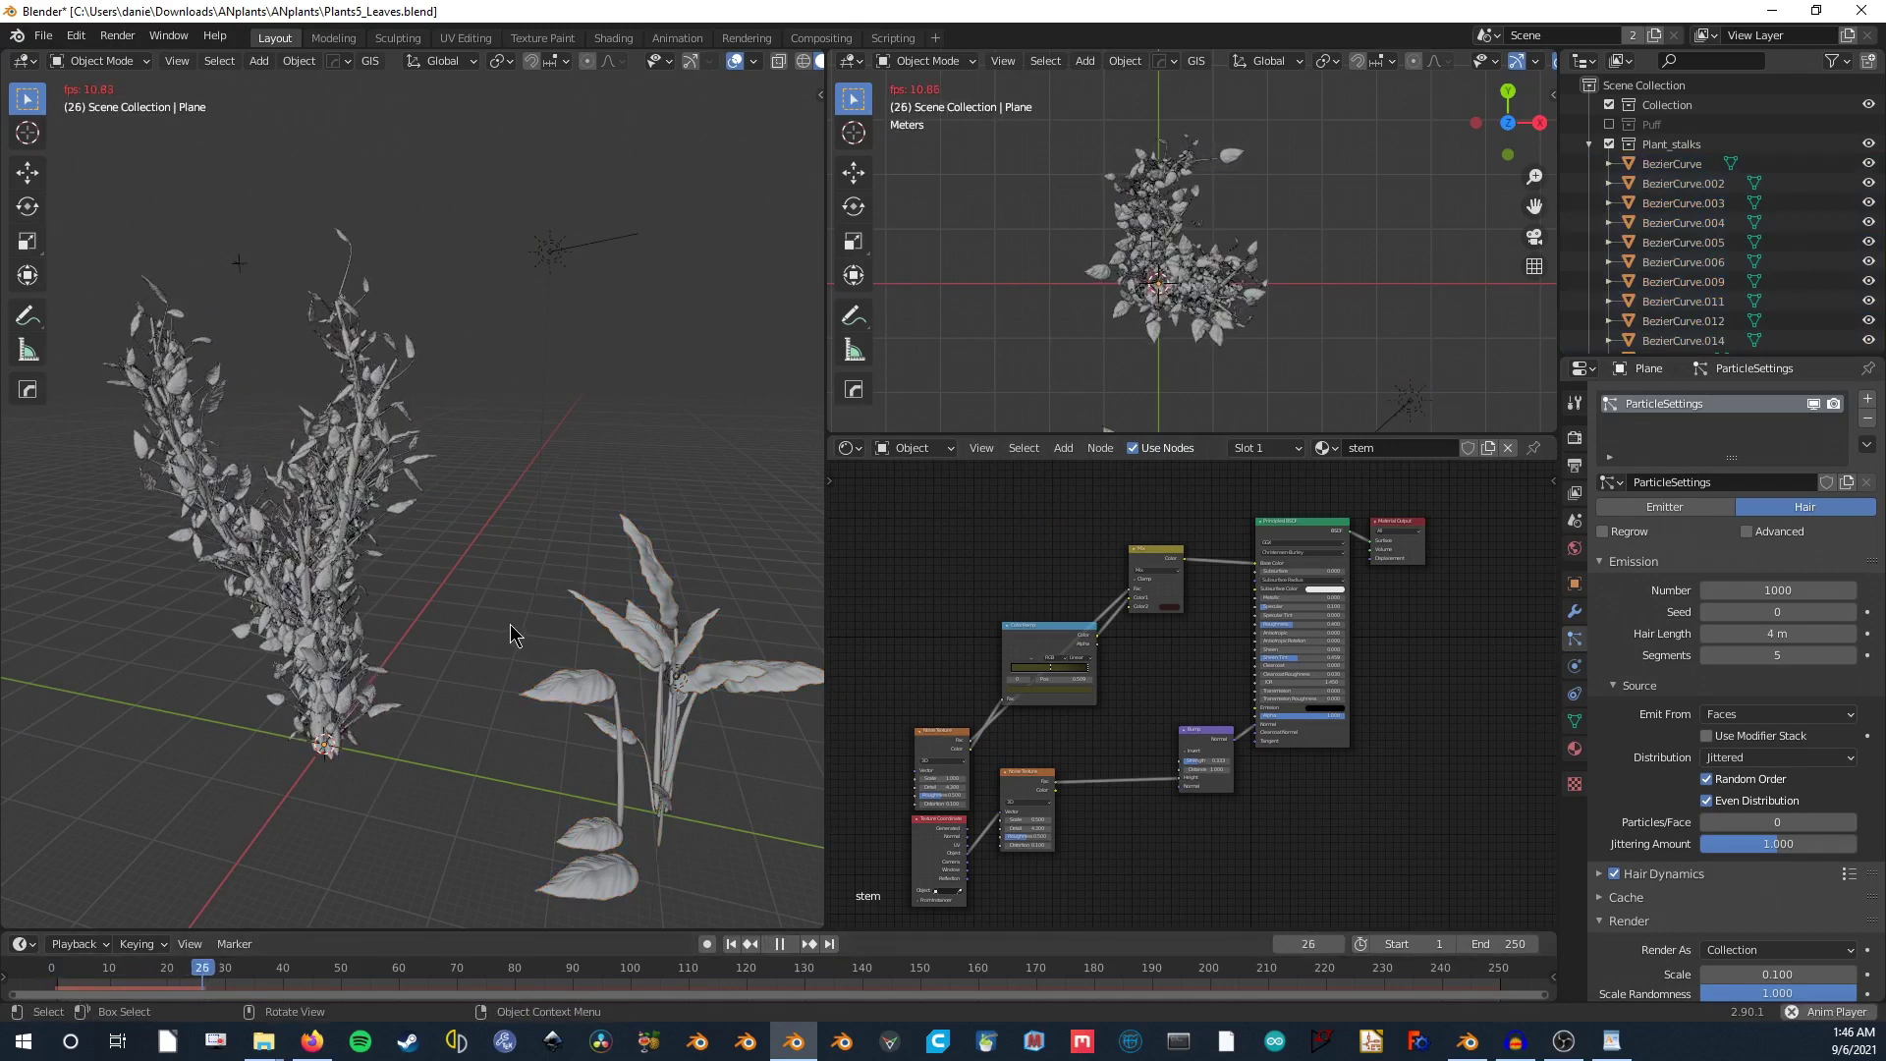
middle_drag(510, 623, 310, 582)
scroll(310, 582, up, 6)
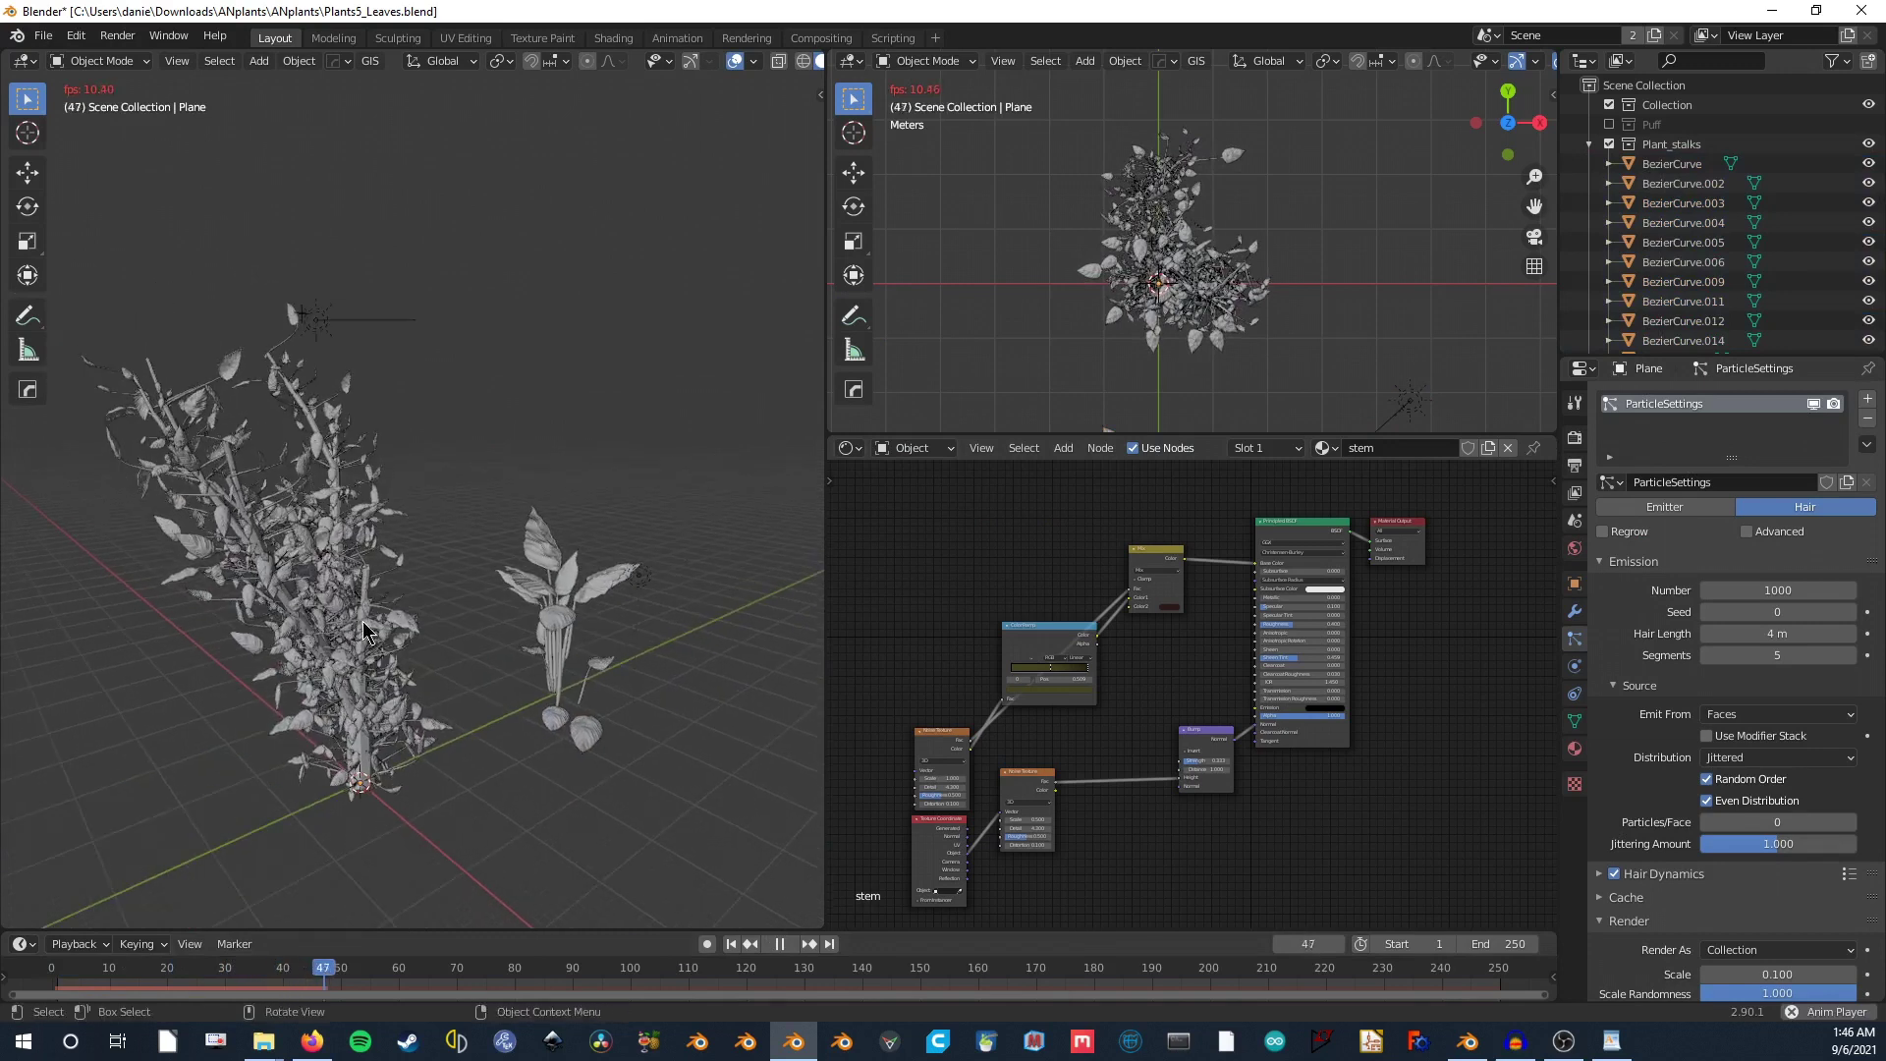
click(52, 973)
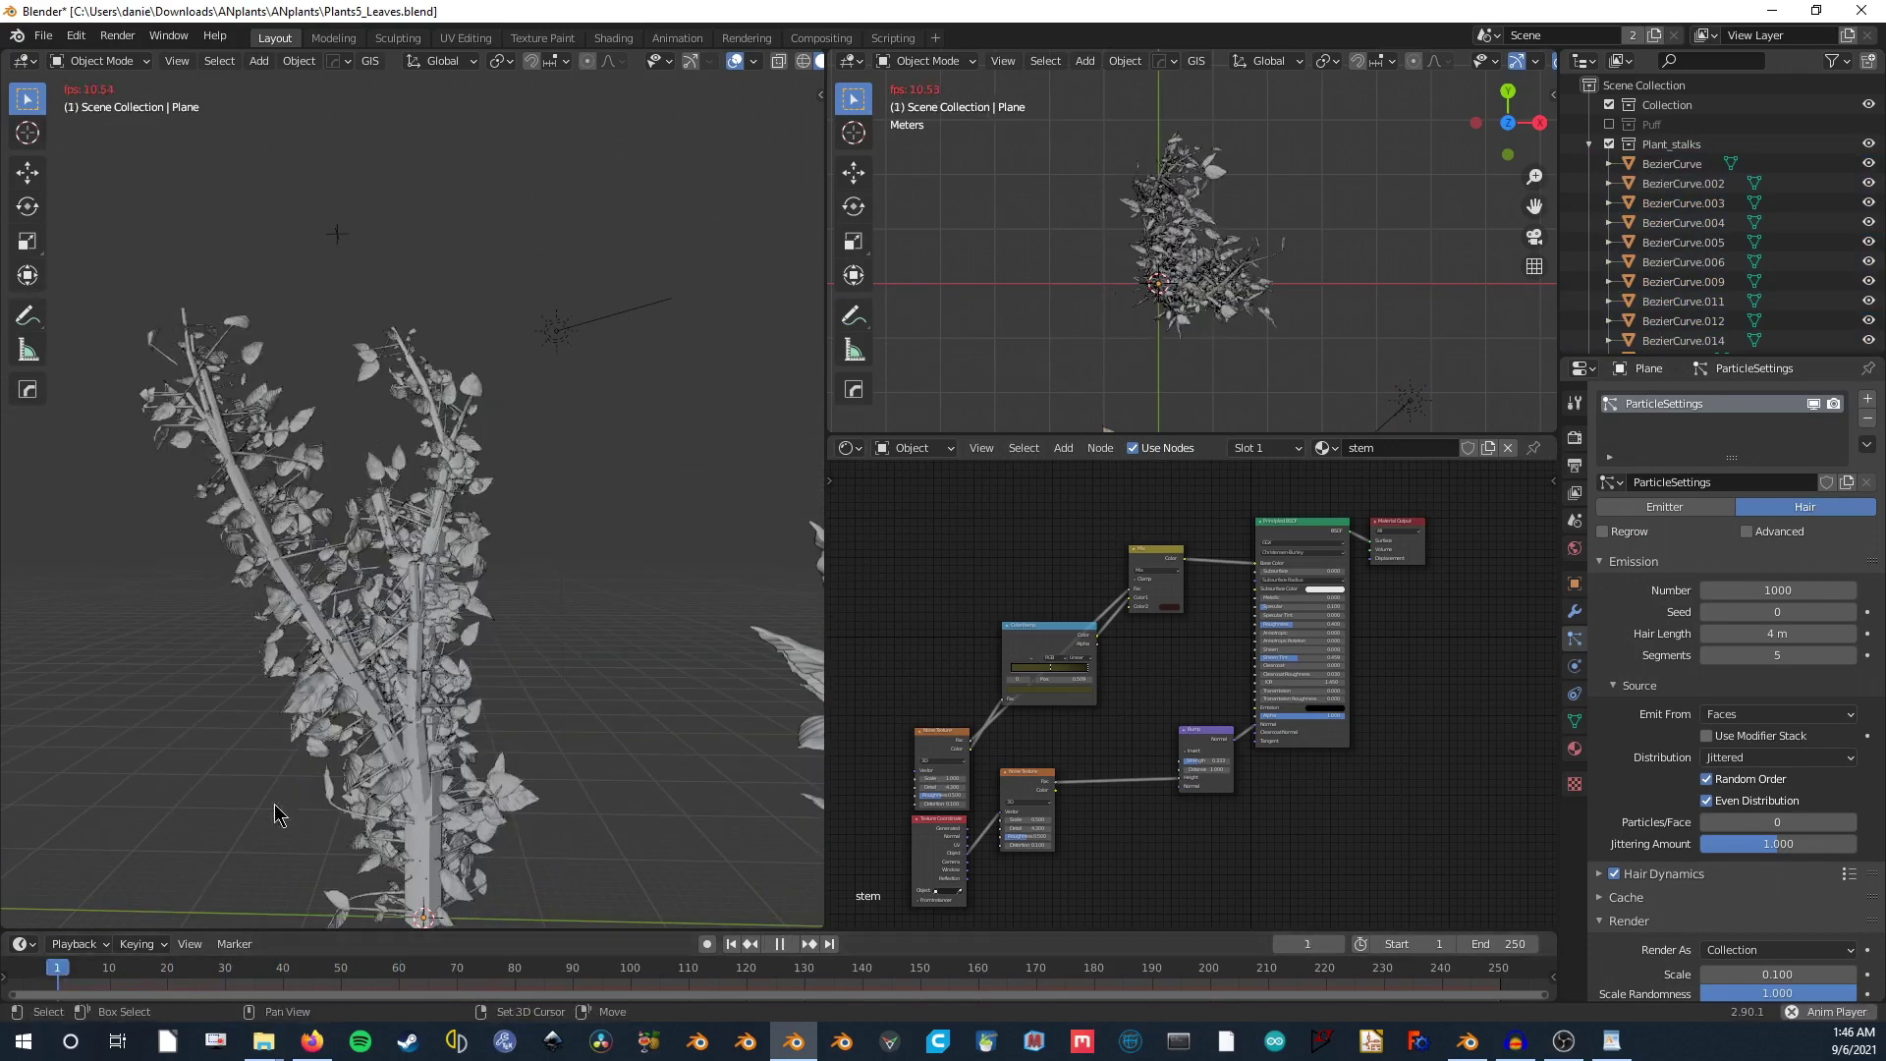
key(space)
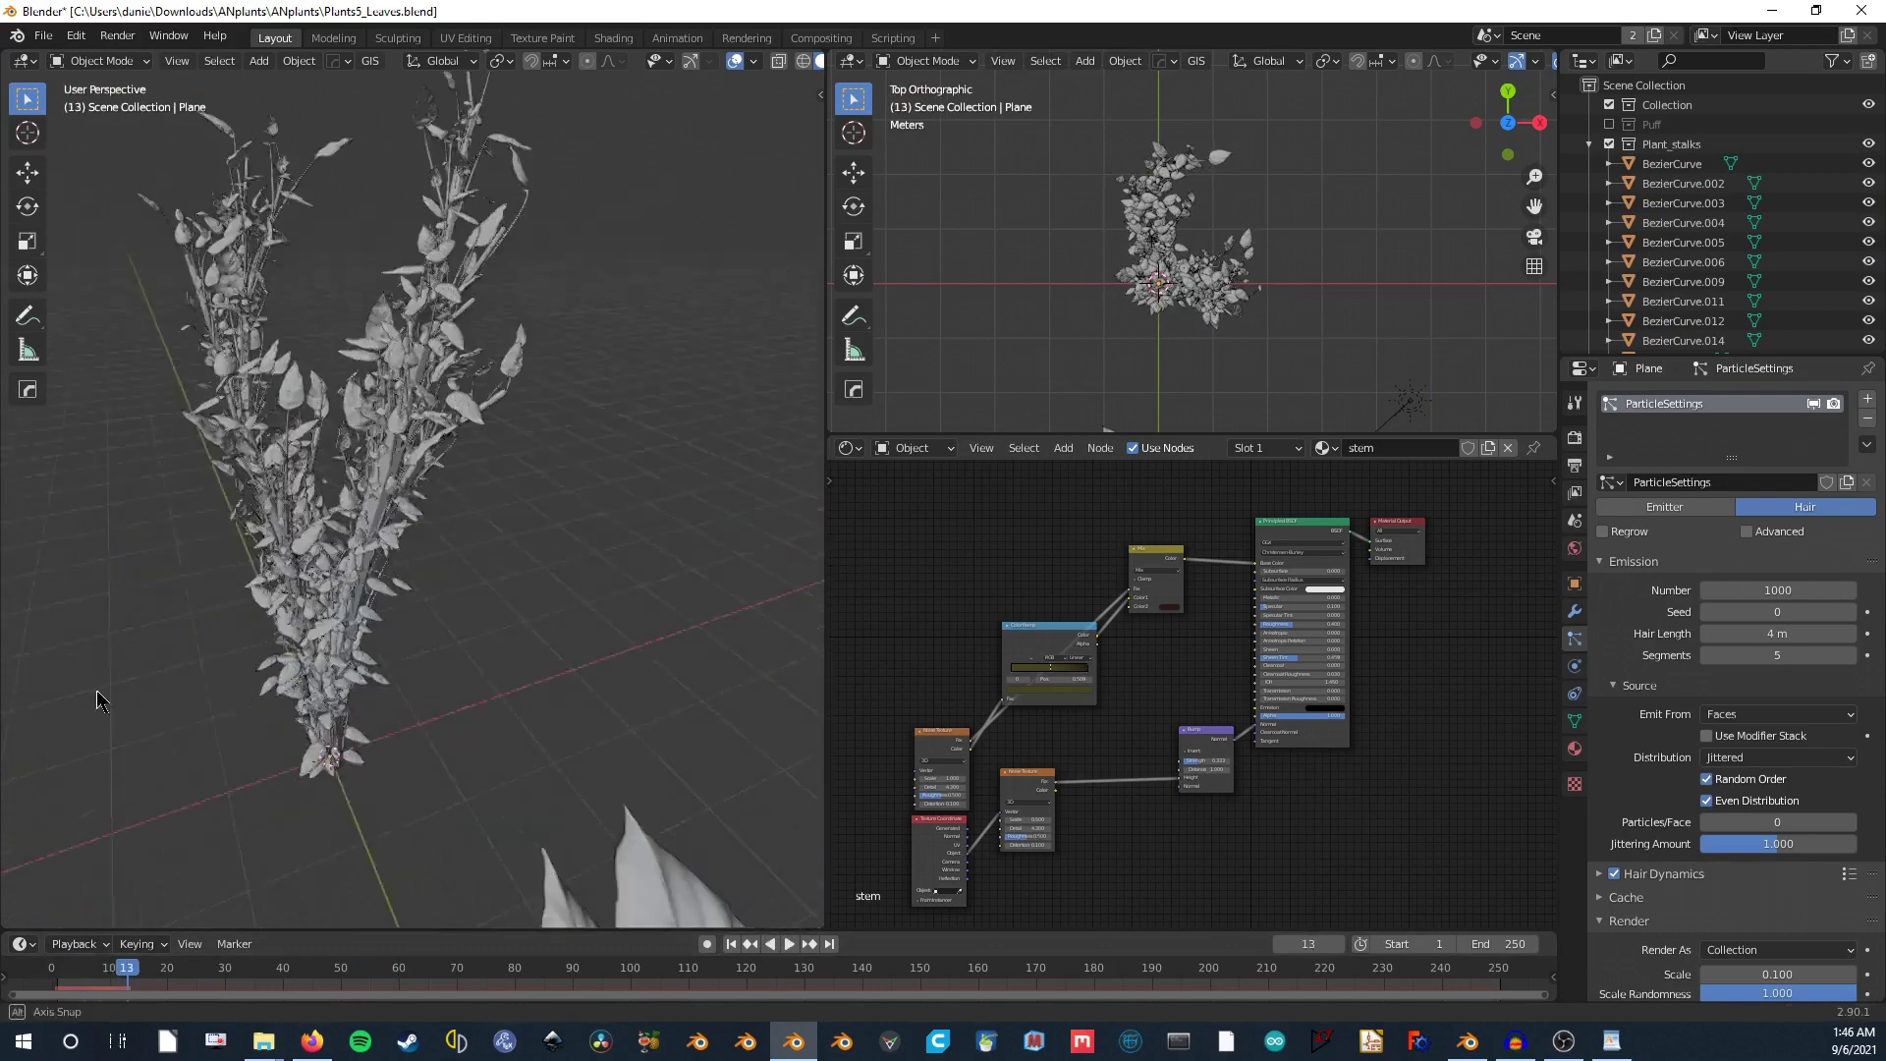
Step: Select the plant to reveal its bare stalks, orbit around them, and widen the right-hand editors
click(260, 617)
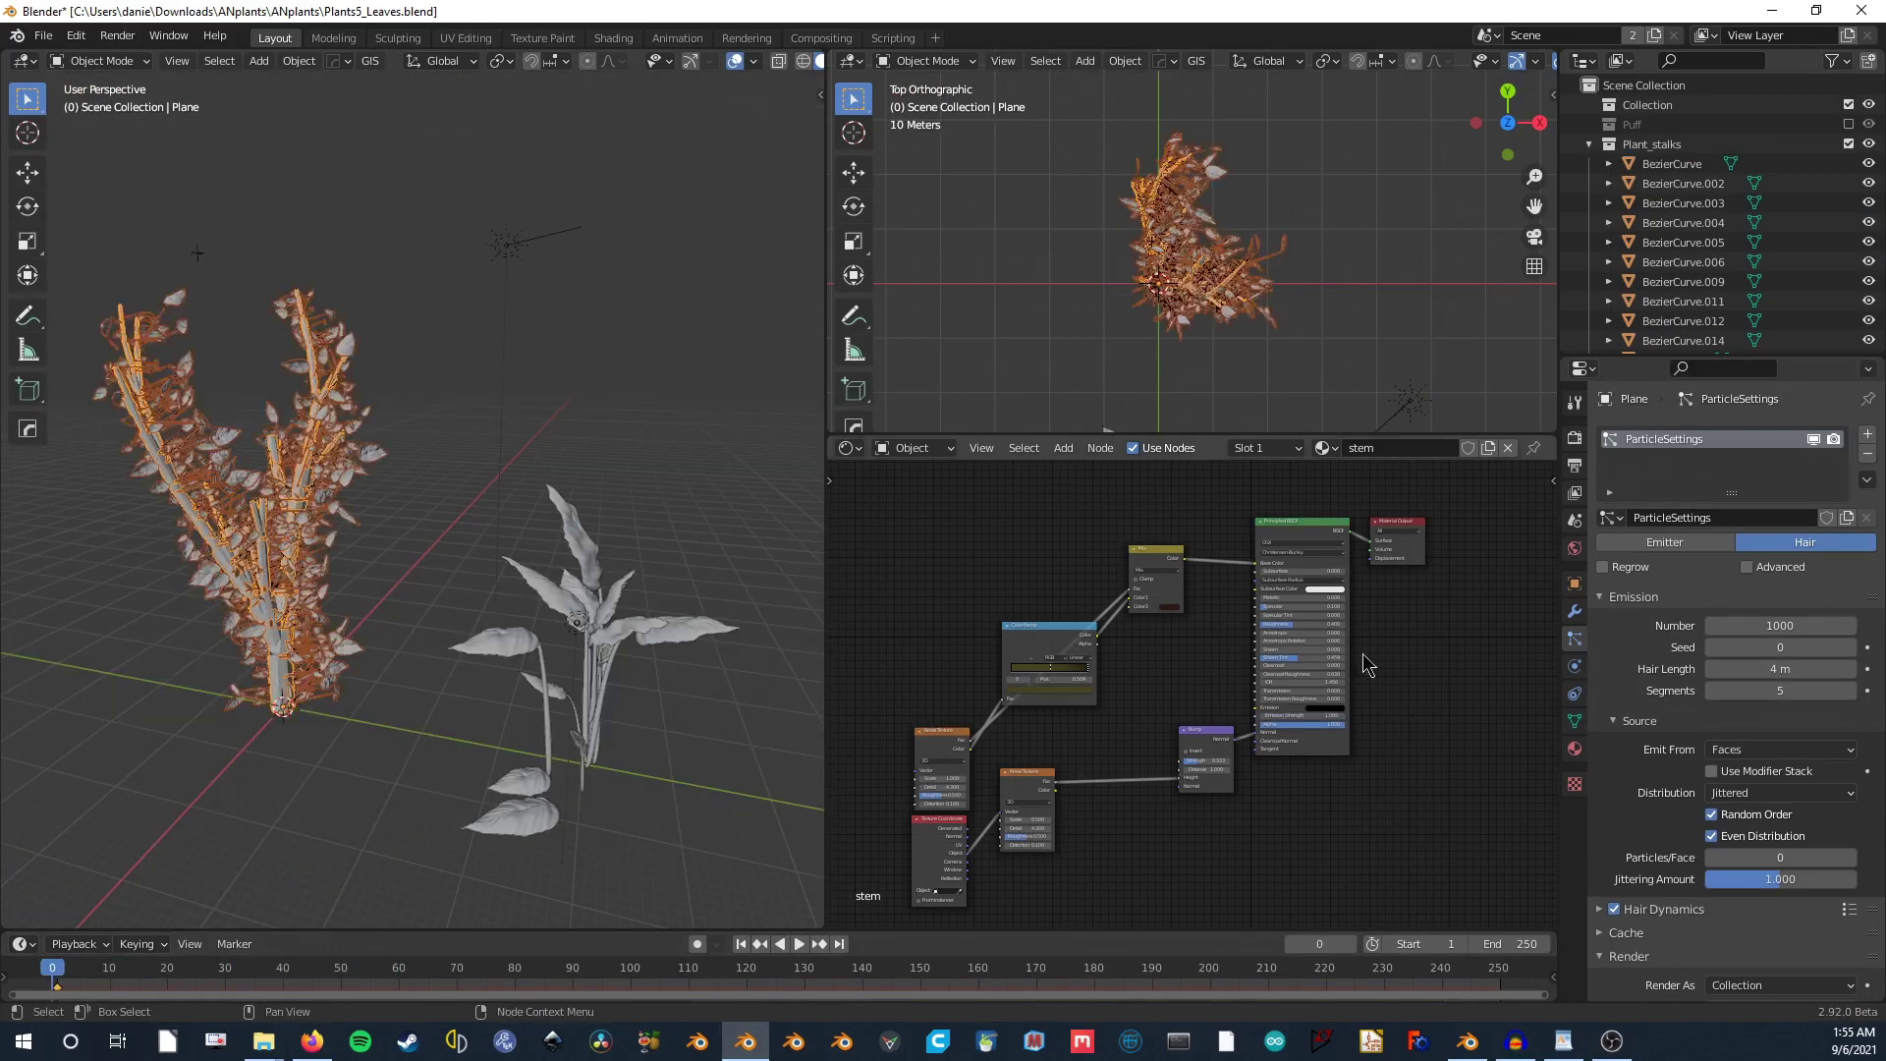
scroll(291, 607, up, 6)
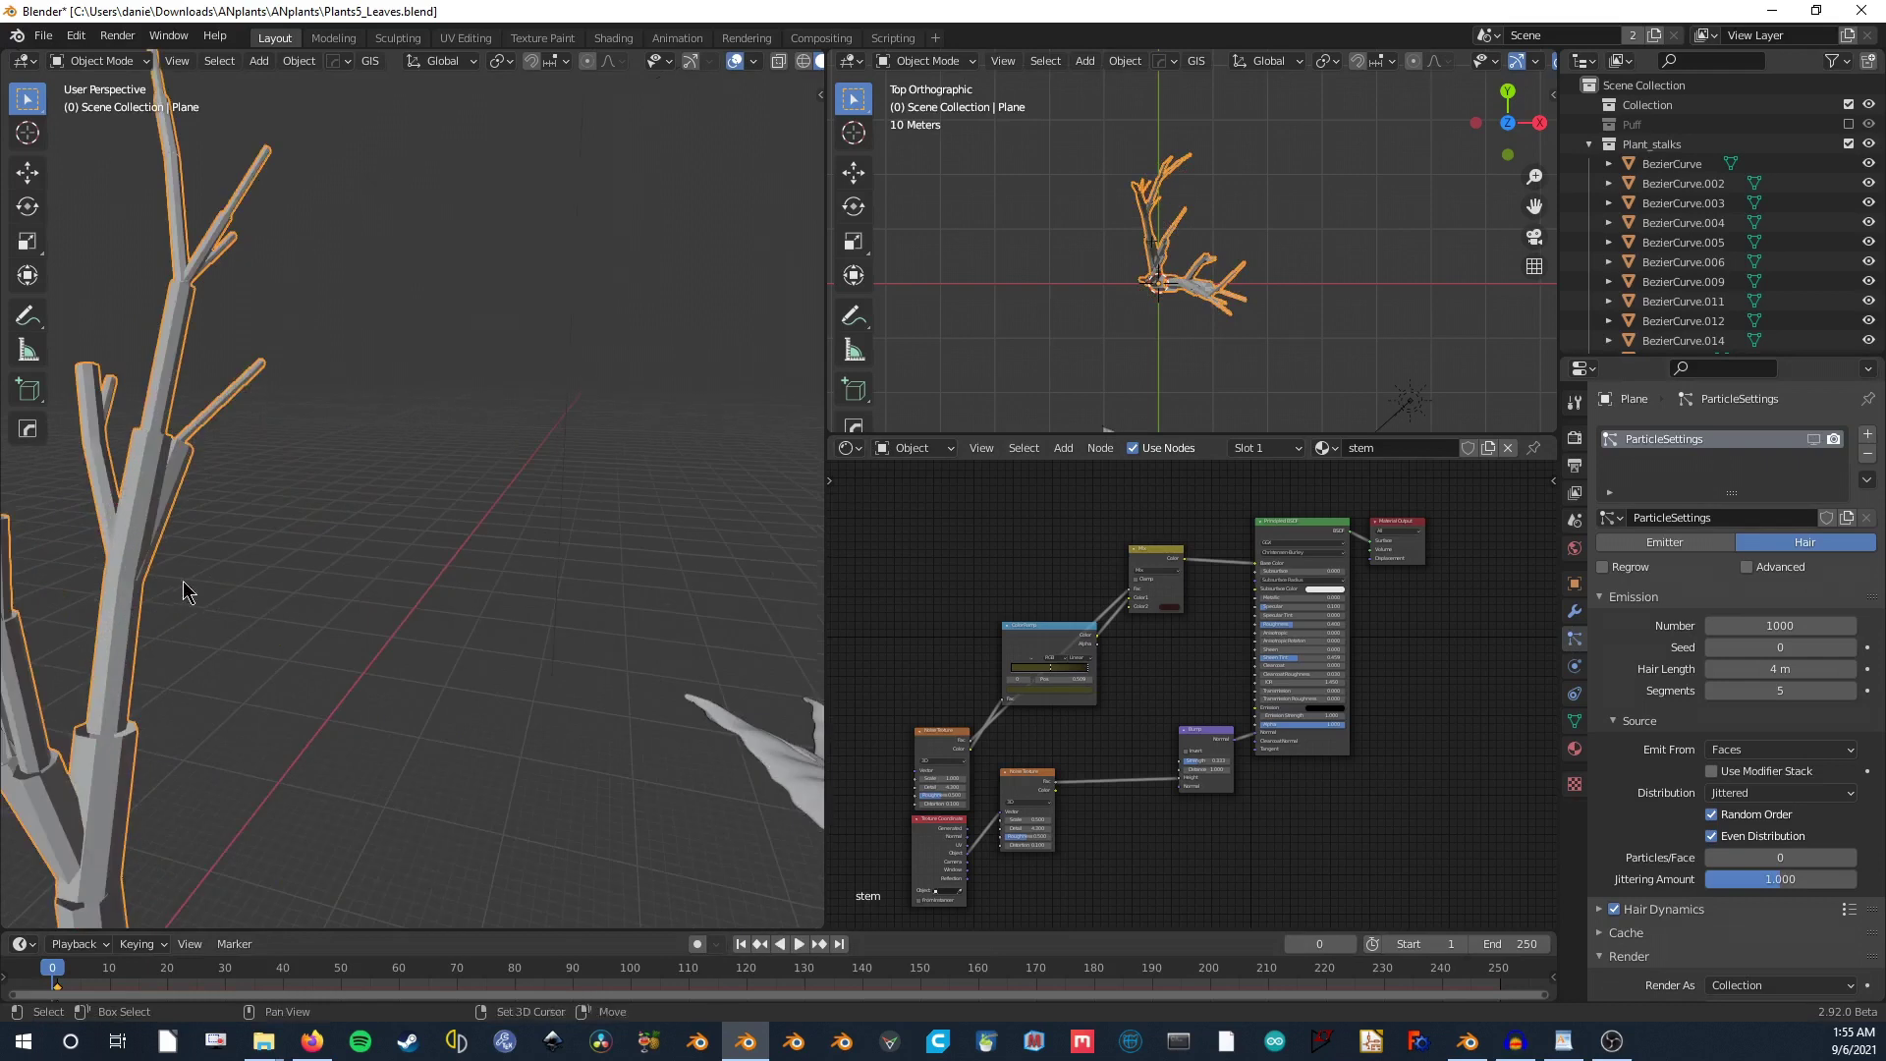
middle_drag(525, 550, 393, 678)
drag(825, 542, 528, 542)
click(552, 60)
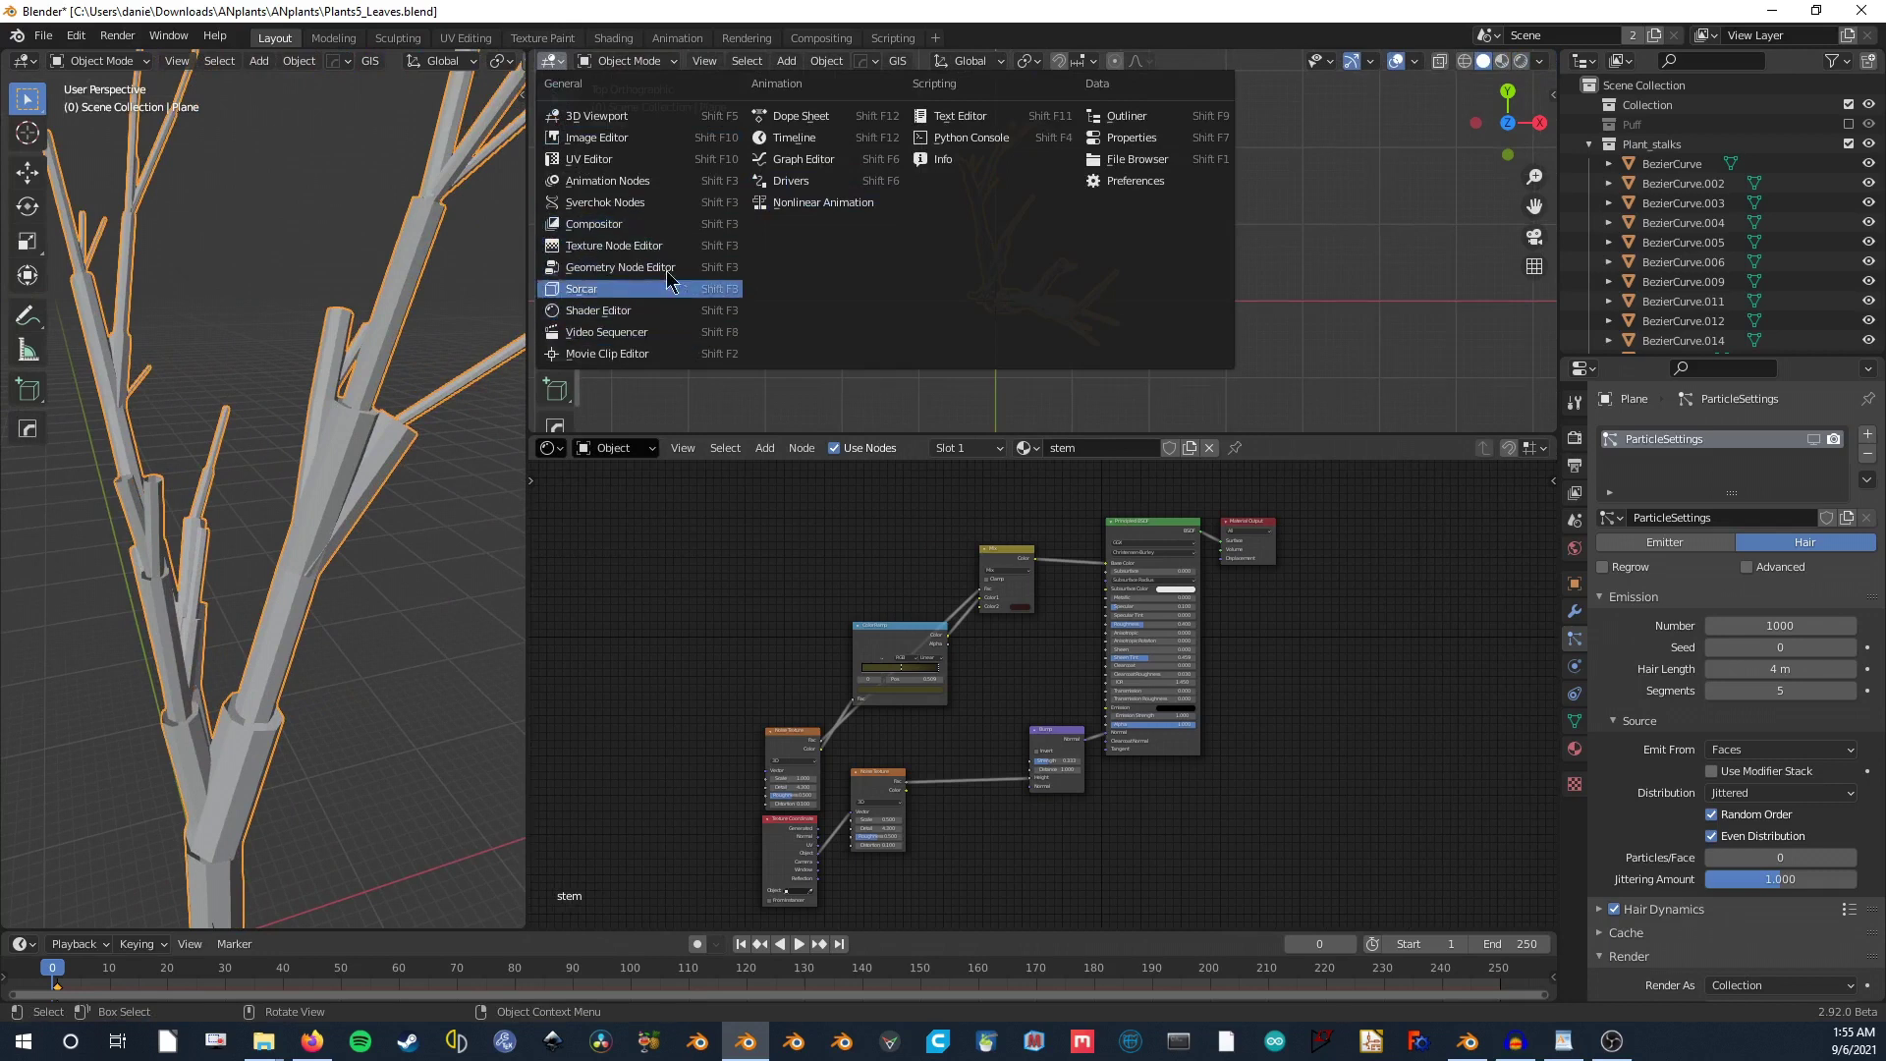
Step: Turn the upper area into Animation Nodes, set the LSystem Axiom to B and drag Generations higher
click(648, 182)
scroll(776, 240, down, 5)
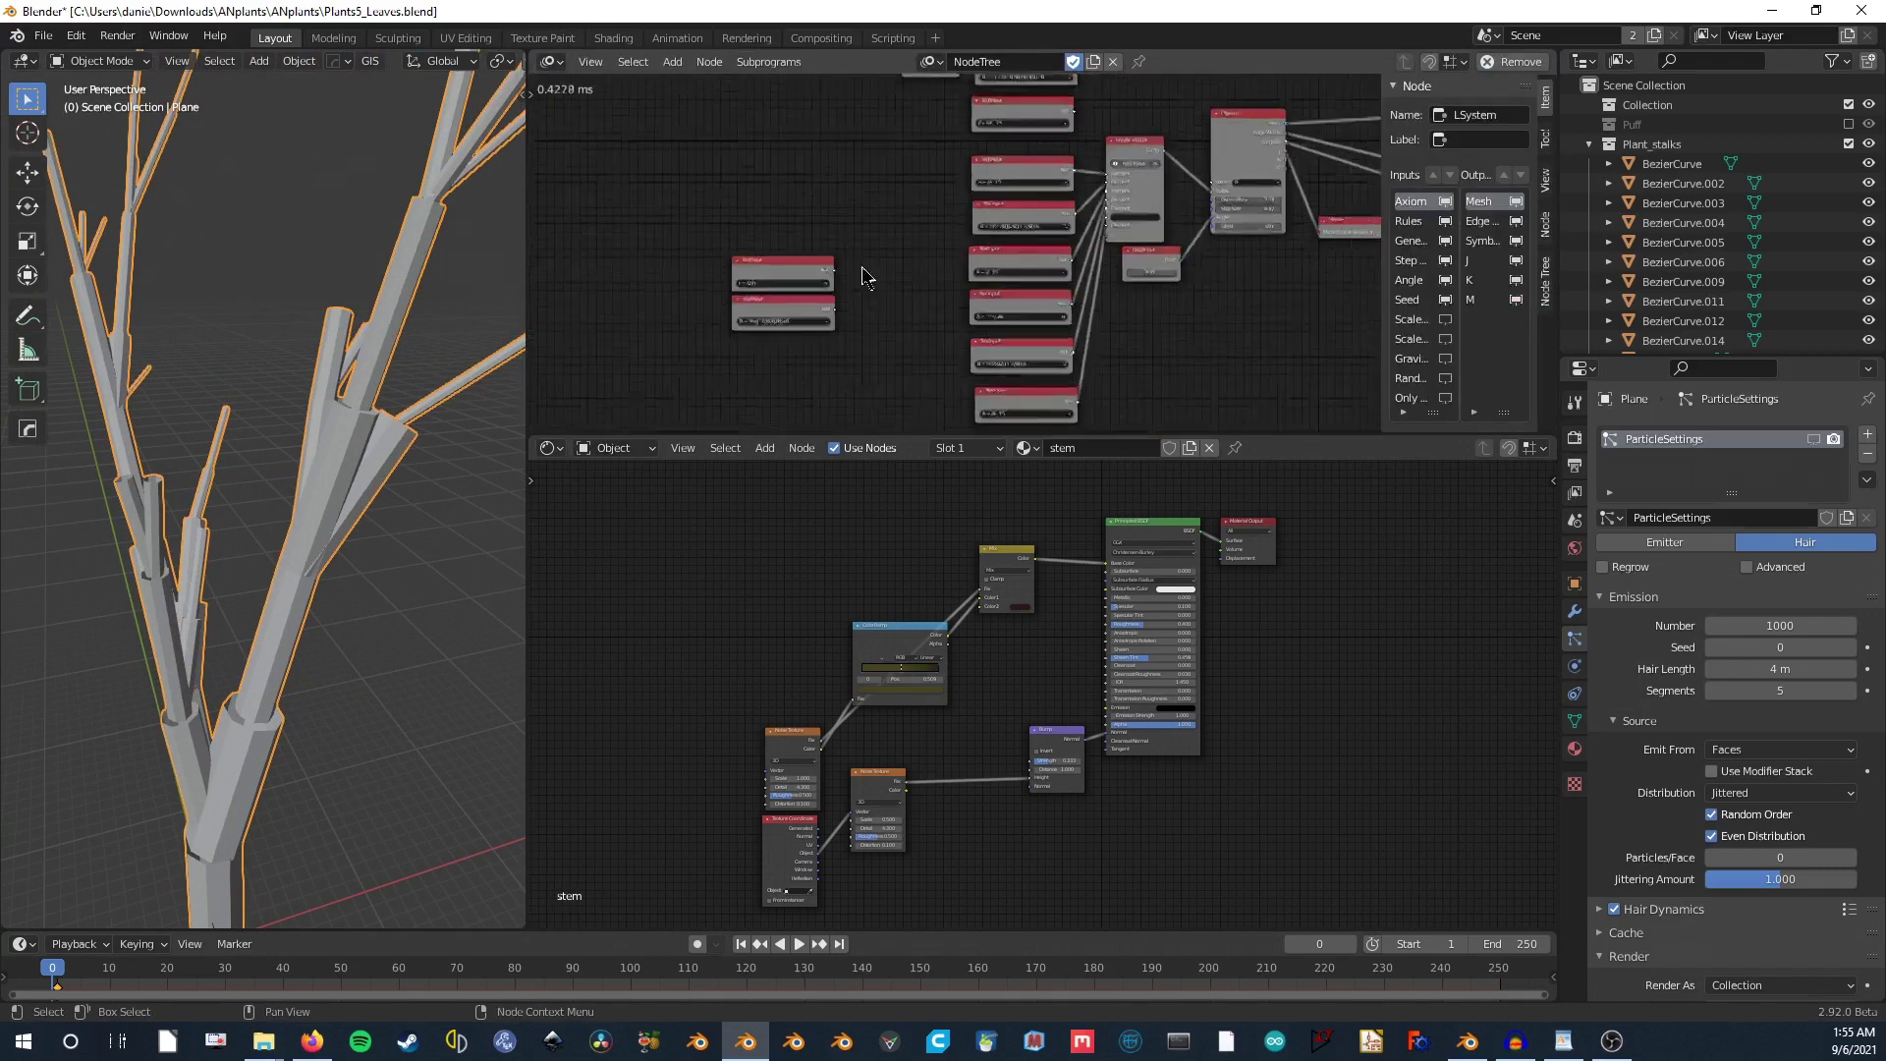
scroll(993, 253, up, 3)
click(1004, 259)
text(B)
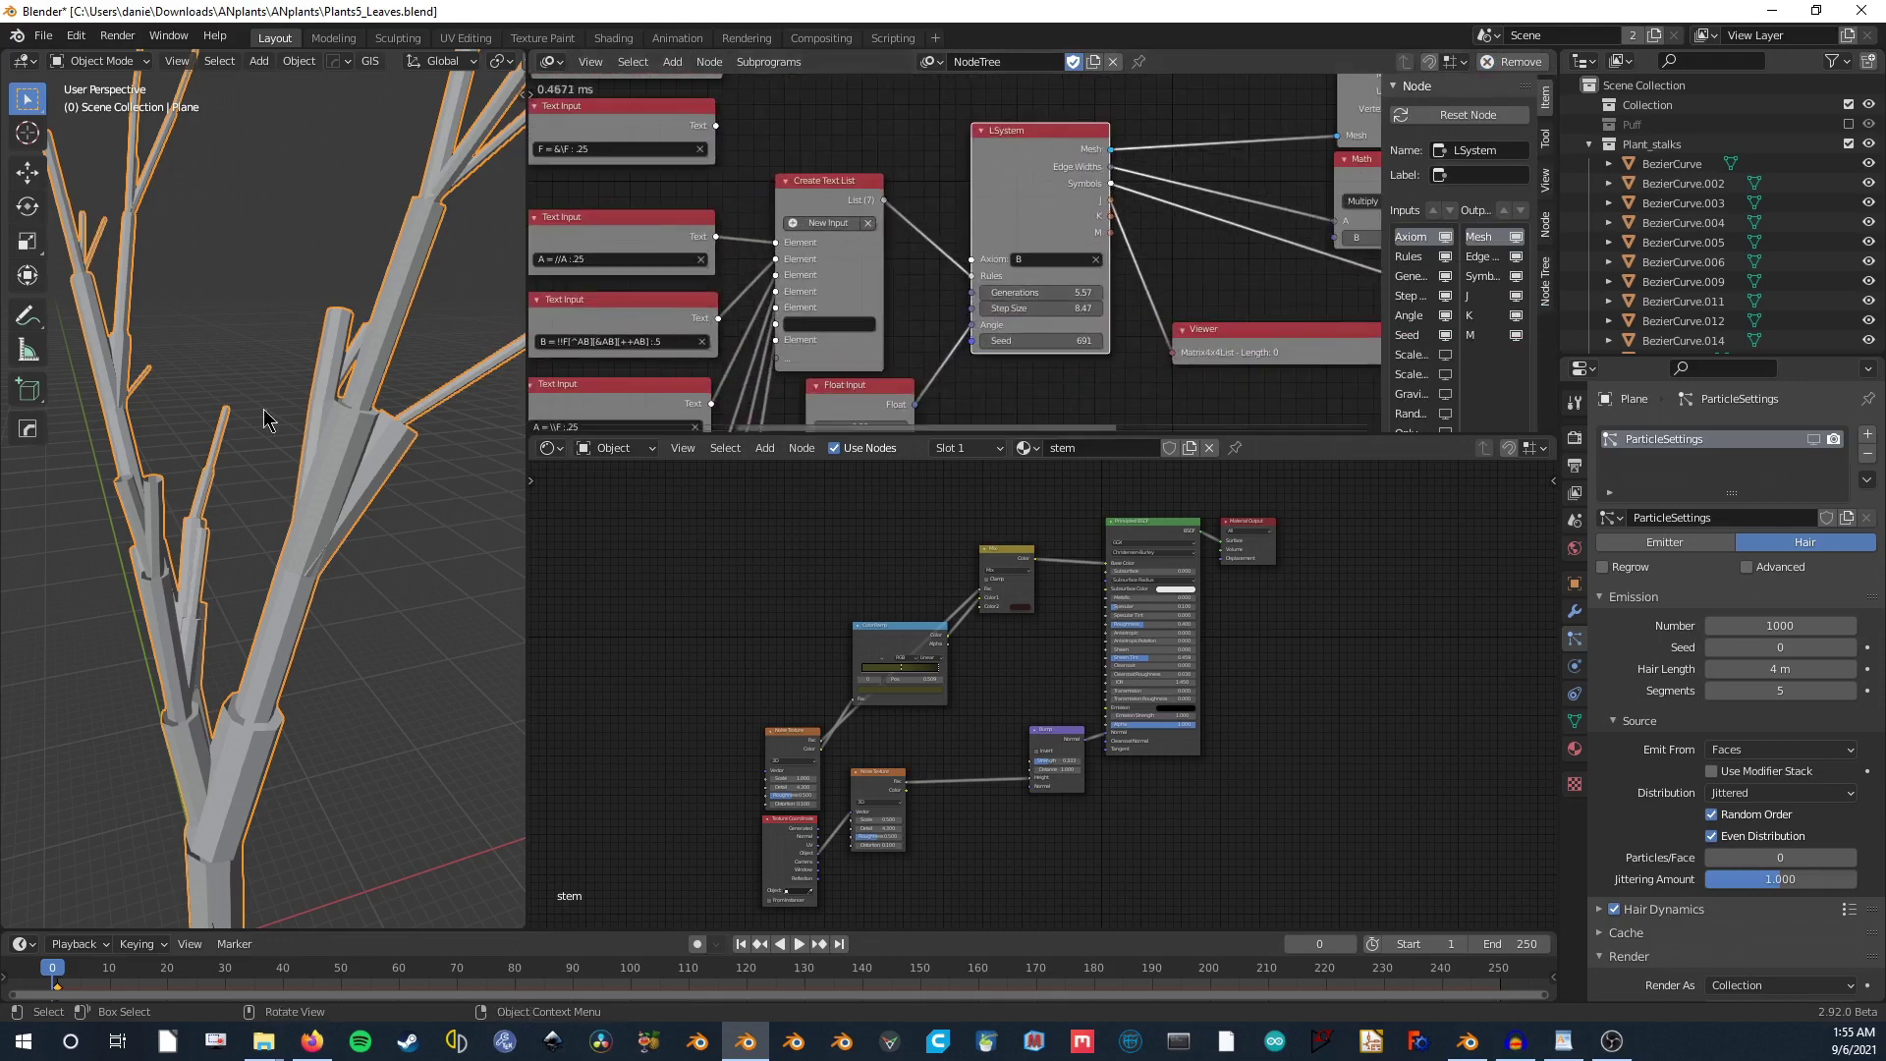
key(Return)
scroll(258, 503, down, 4)
scroll(258, 503, up, 4)
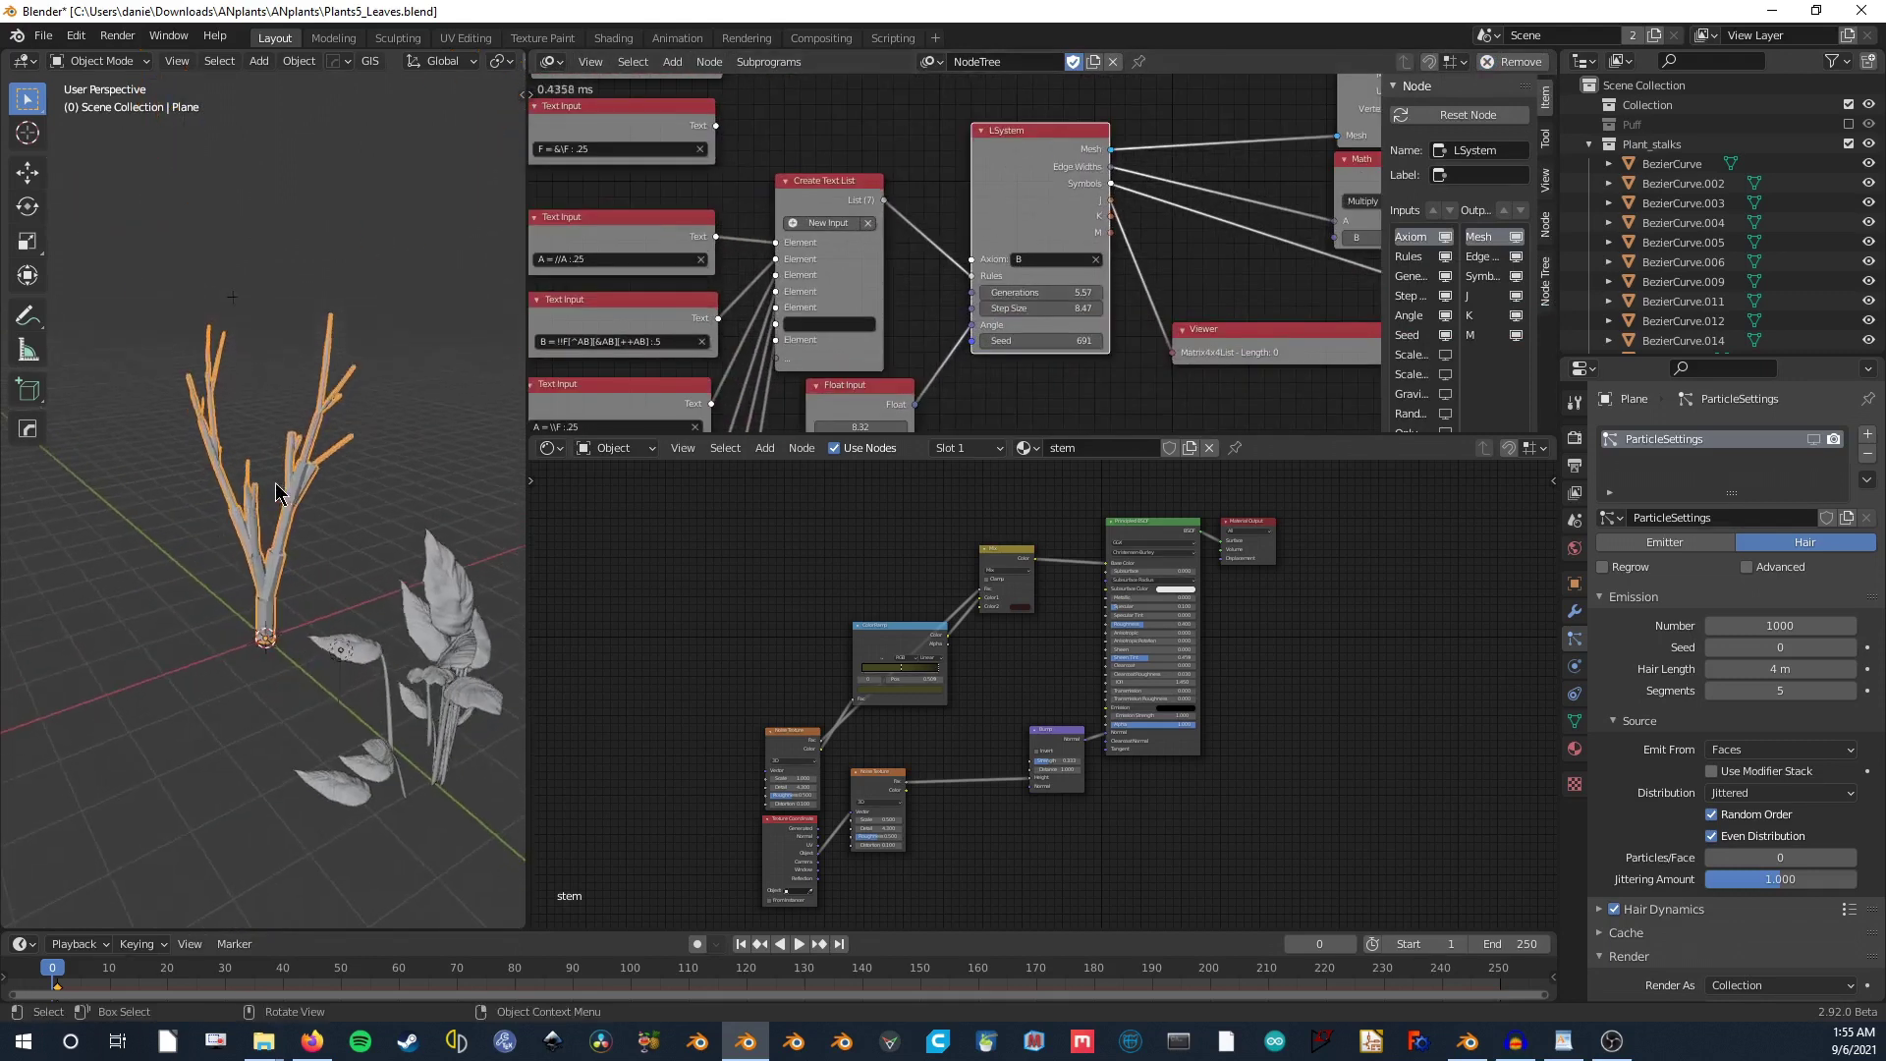
mouse_move(1061, 287)
mouse_down()
mouse_move(1478, 287)
mouse_move(1093, 286)
mouse_up()
click(328, 562)
Step: Reselect the stalks, make the LSystem node active and expose its Gravity input
middle_drag(318, 579, 283, 617)
click(299, 560)
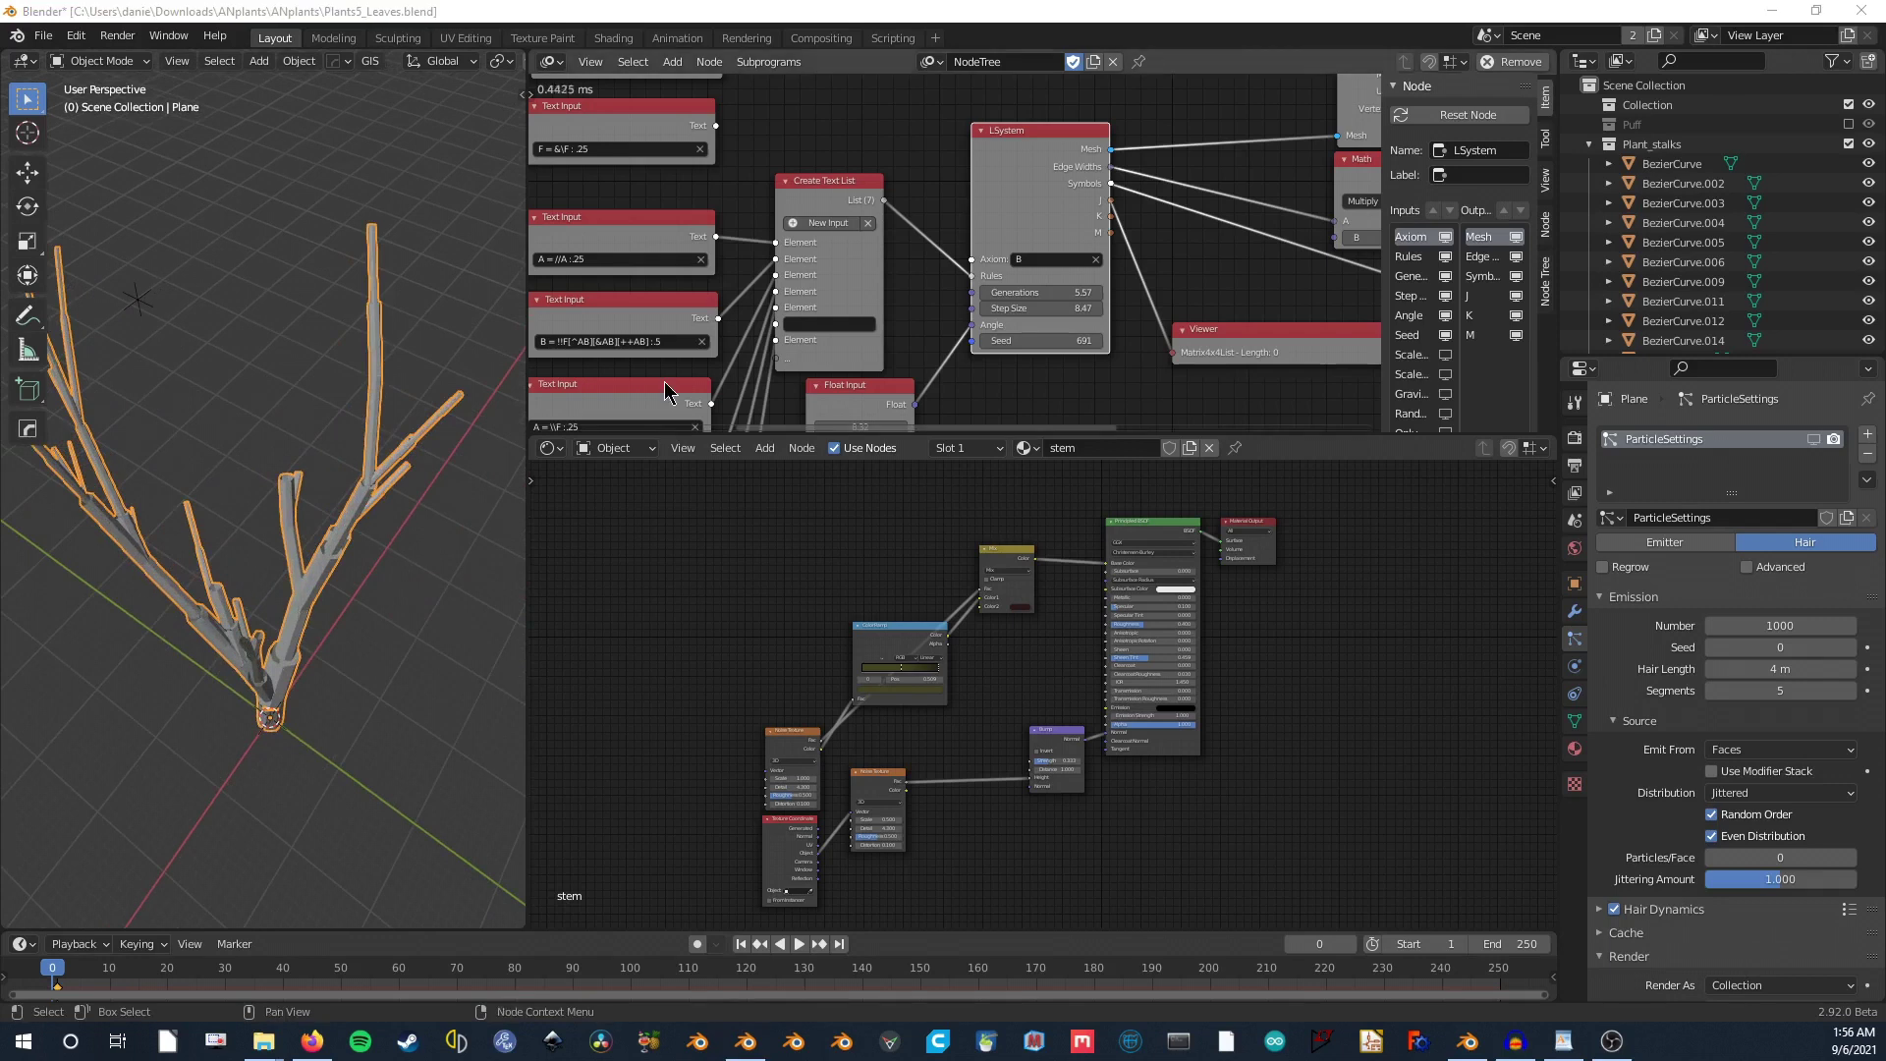
click(1078, 206)
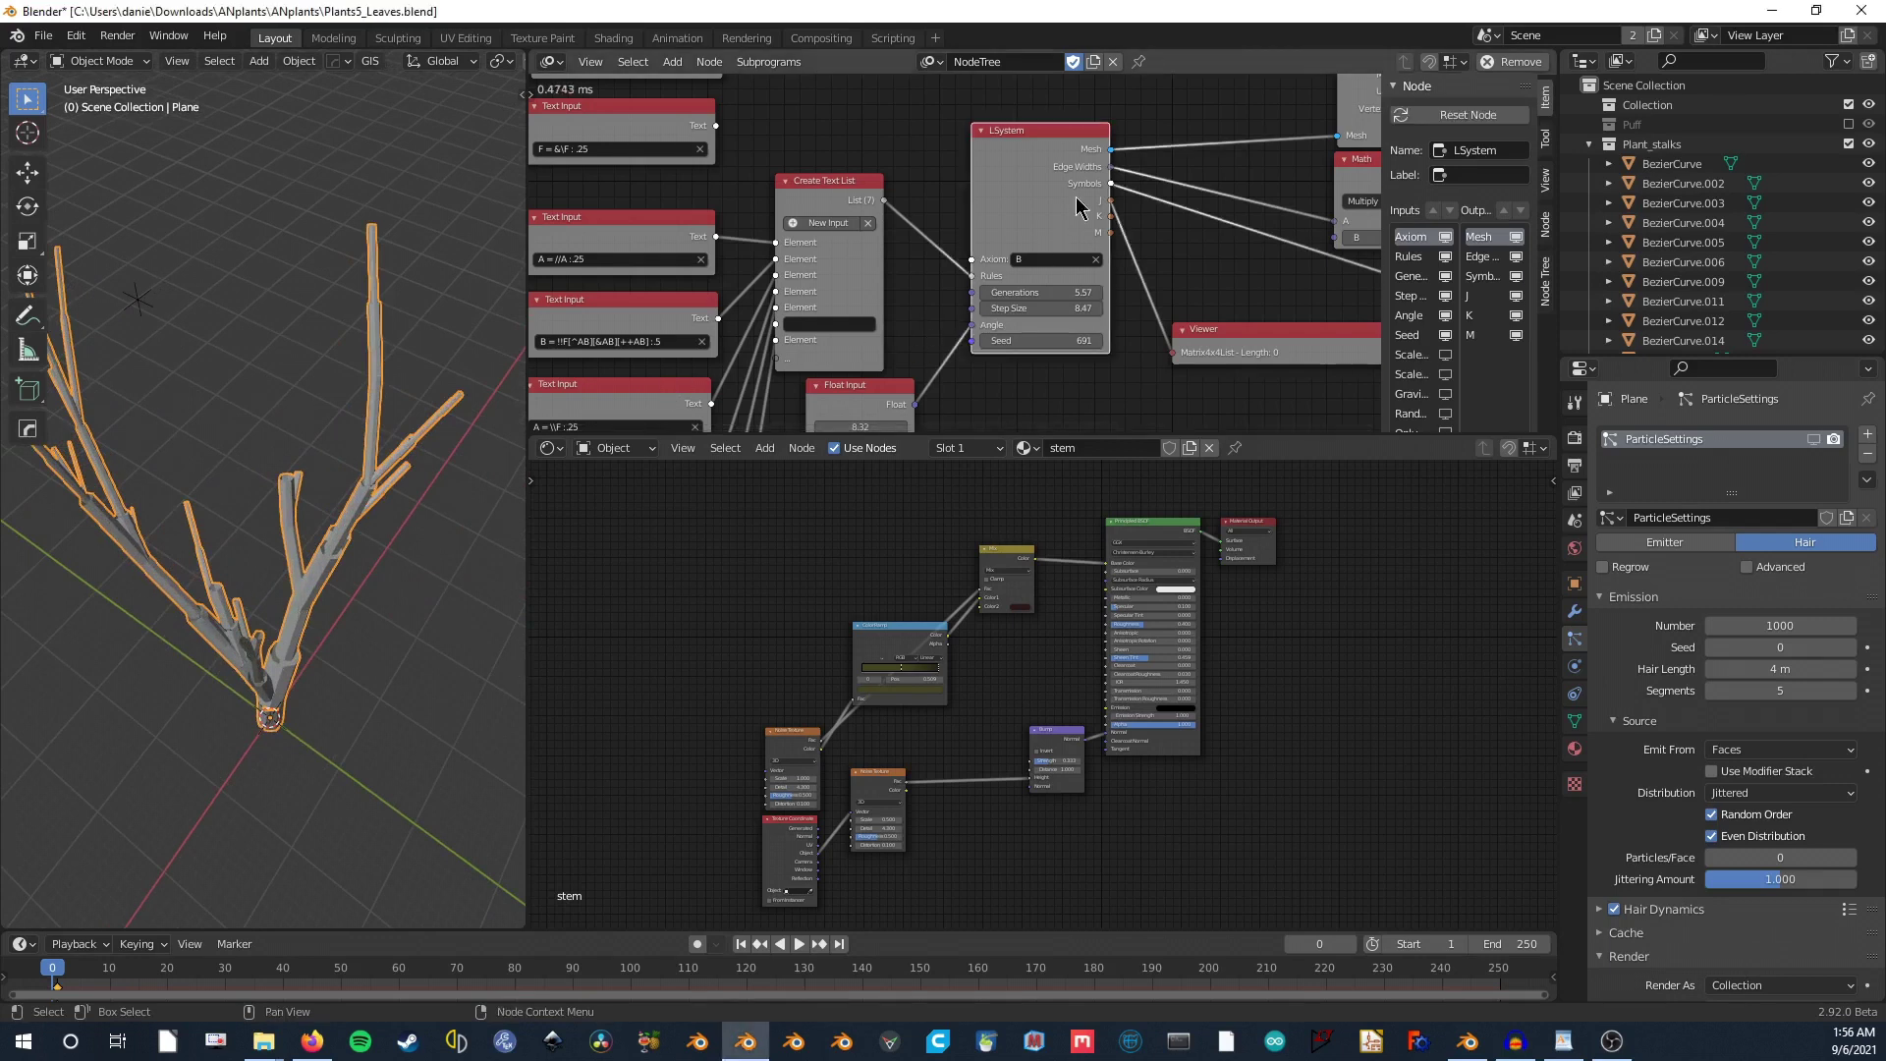
middle_drag(1191, 350, 1154, 301)
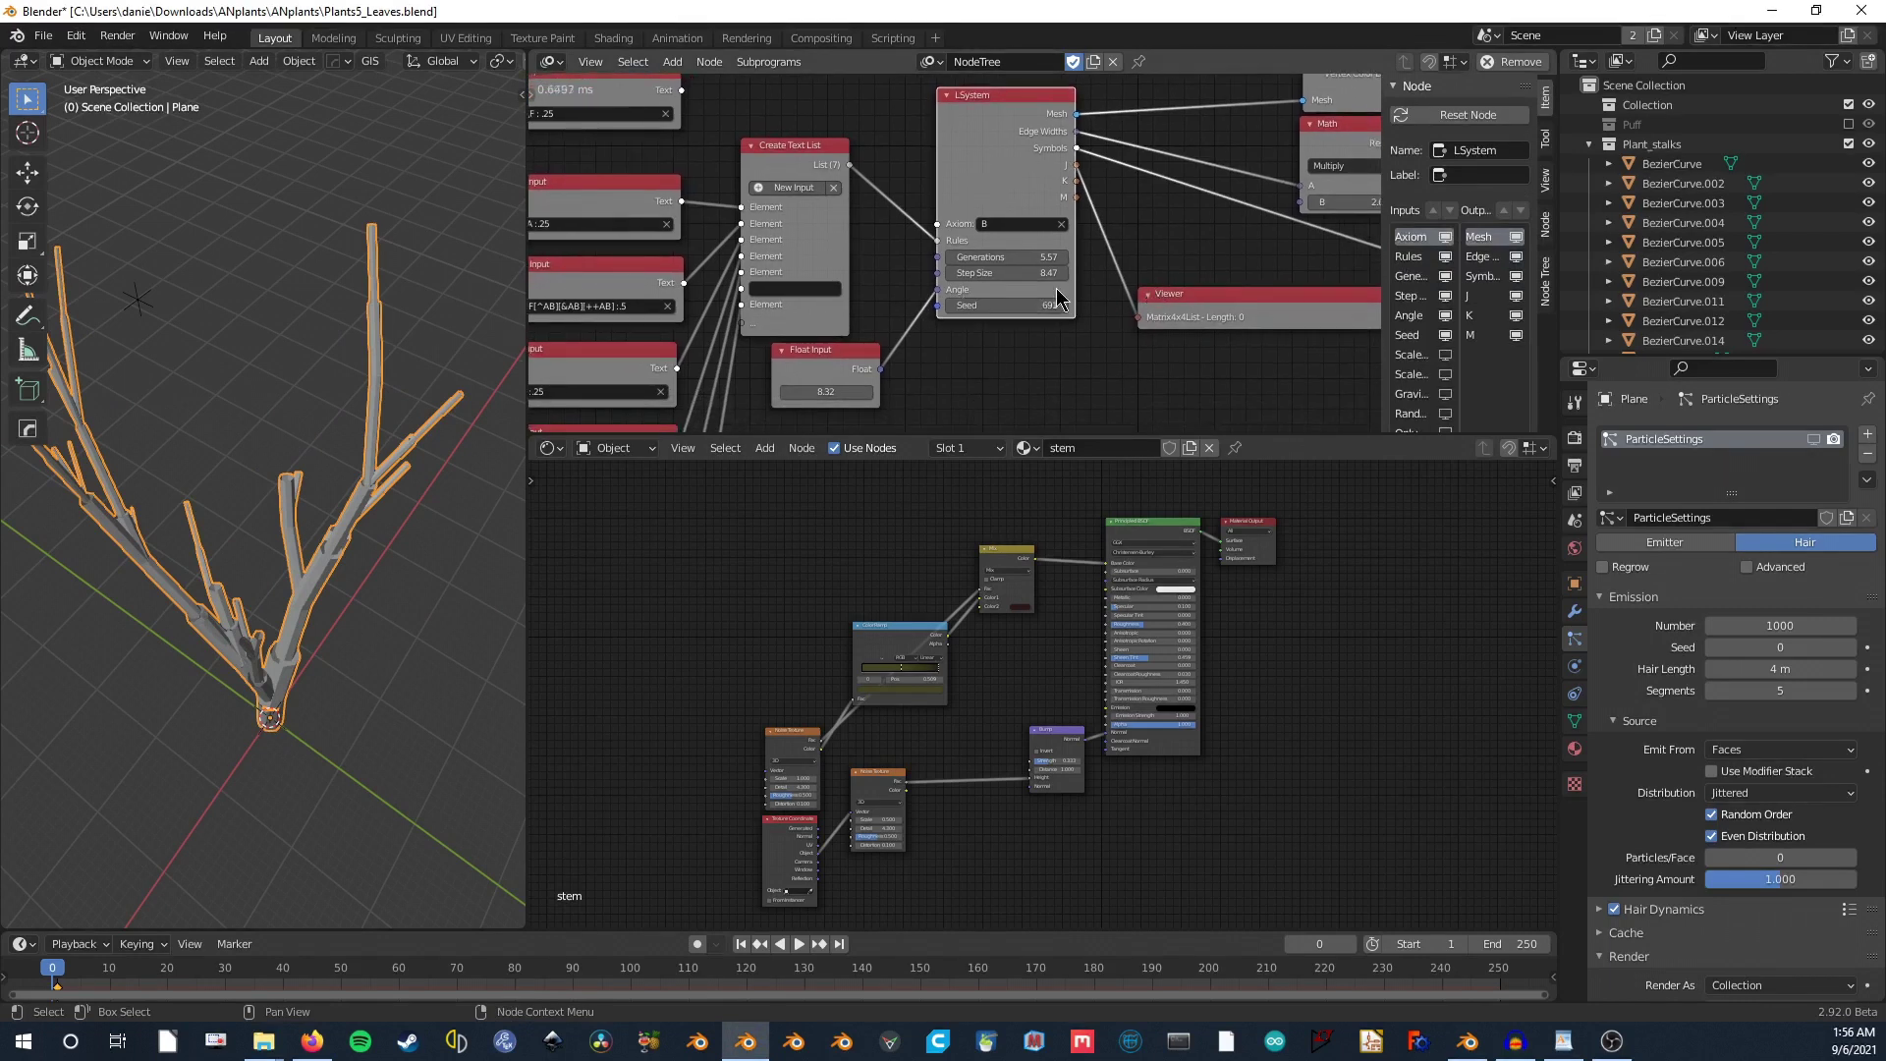
scroll(1445, 320, down, 2)
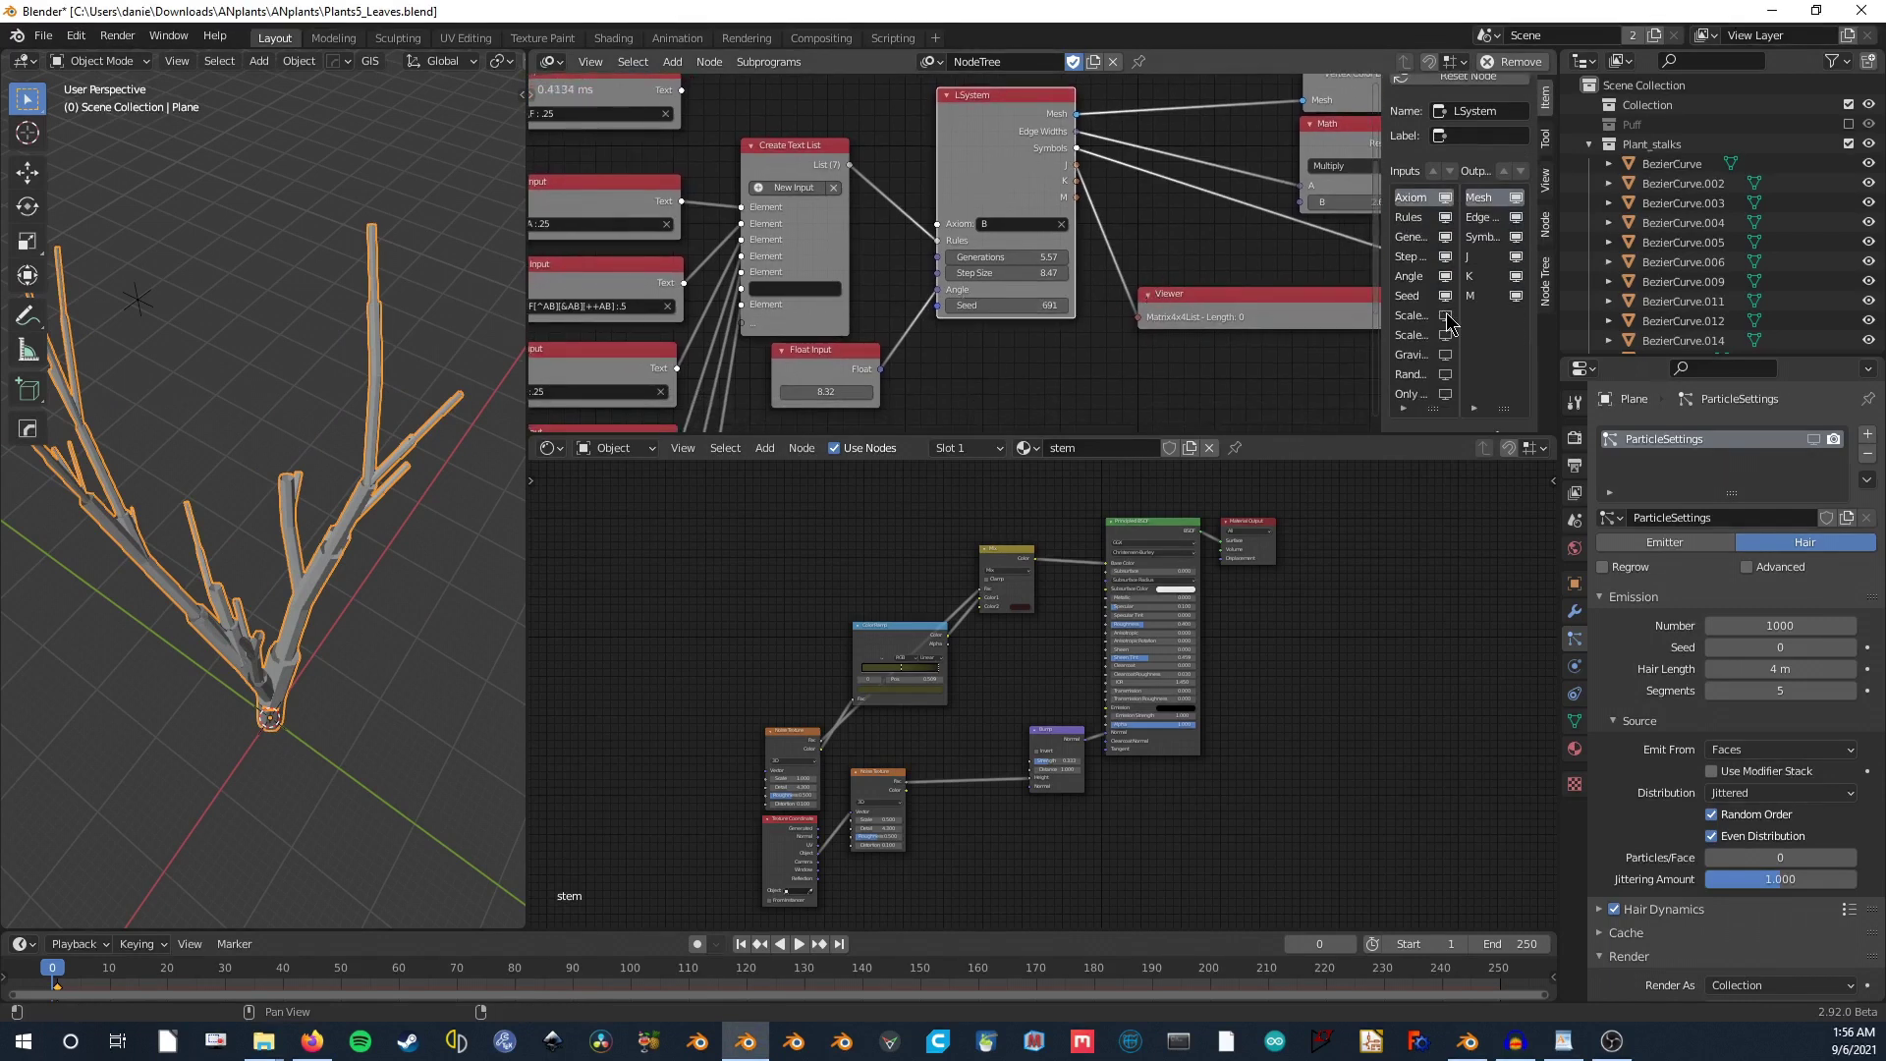
click(1445, 353)
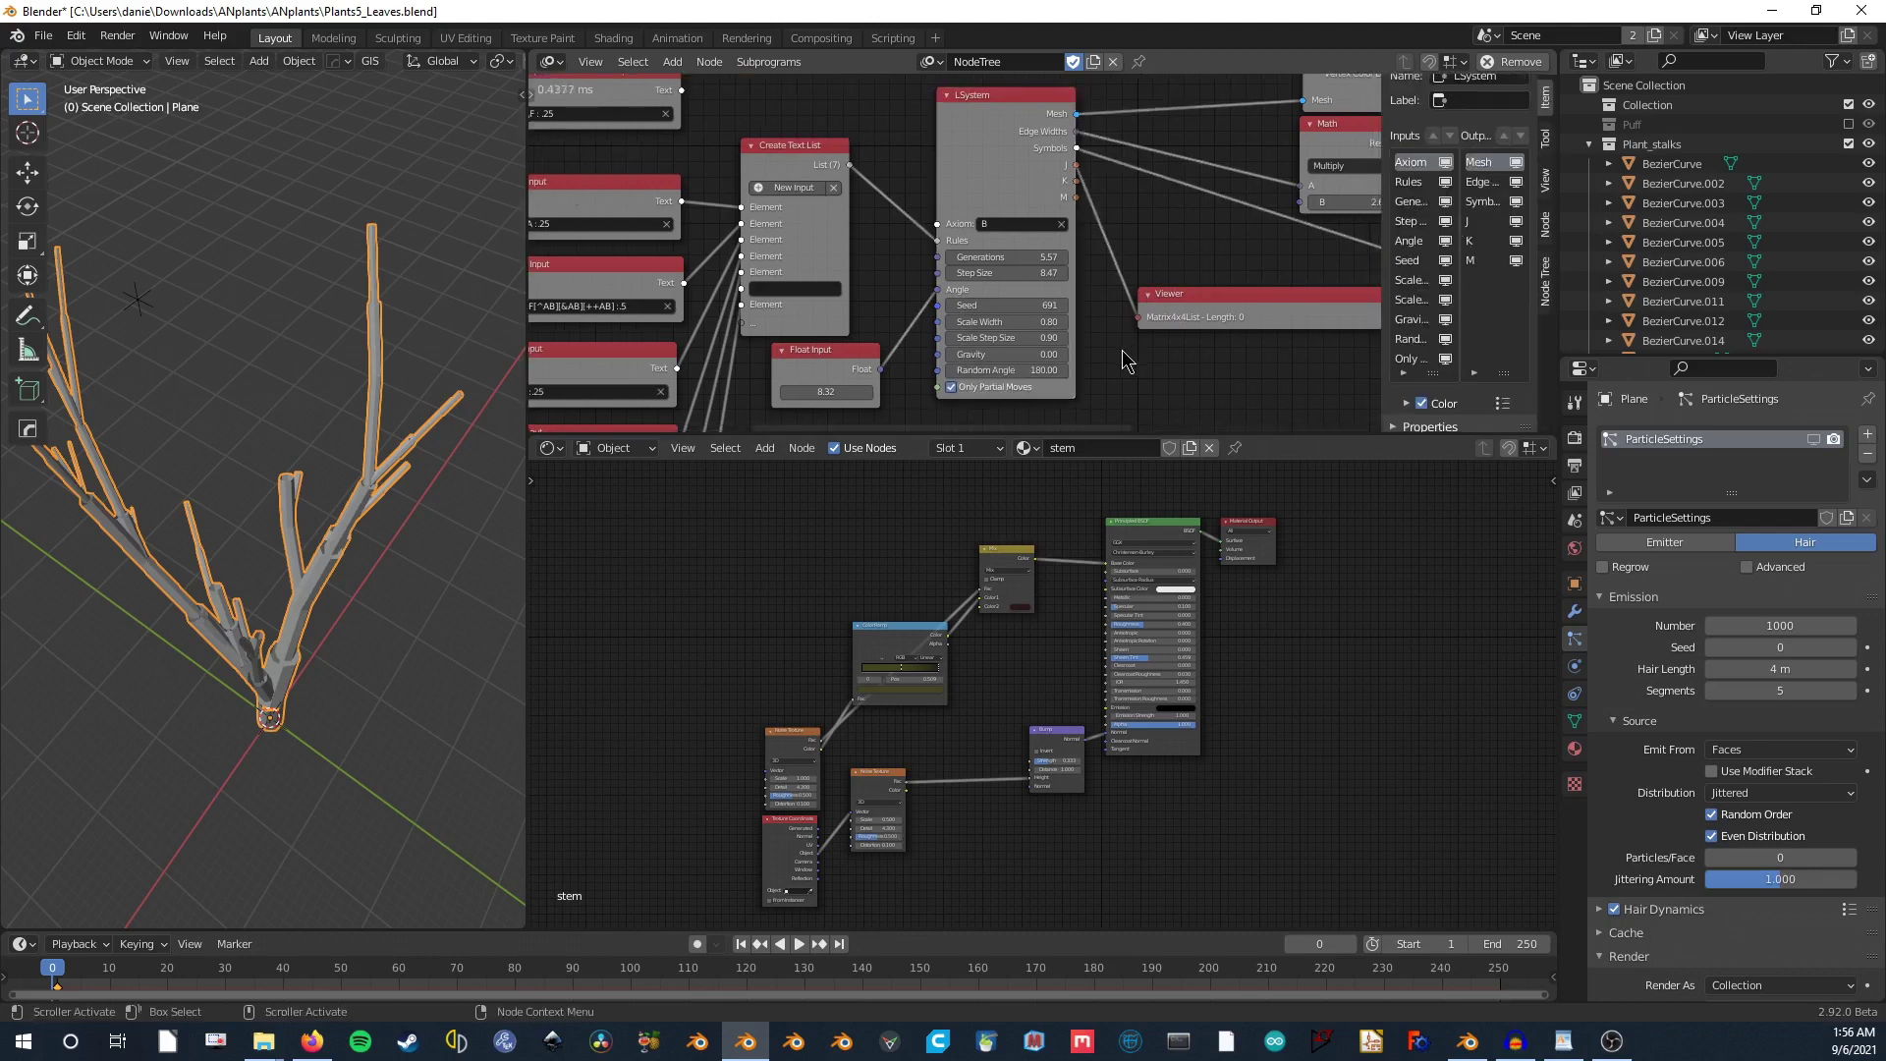
scroll(1124, 350, down, 2)
key(shift+a)
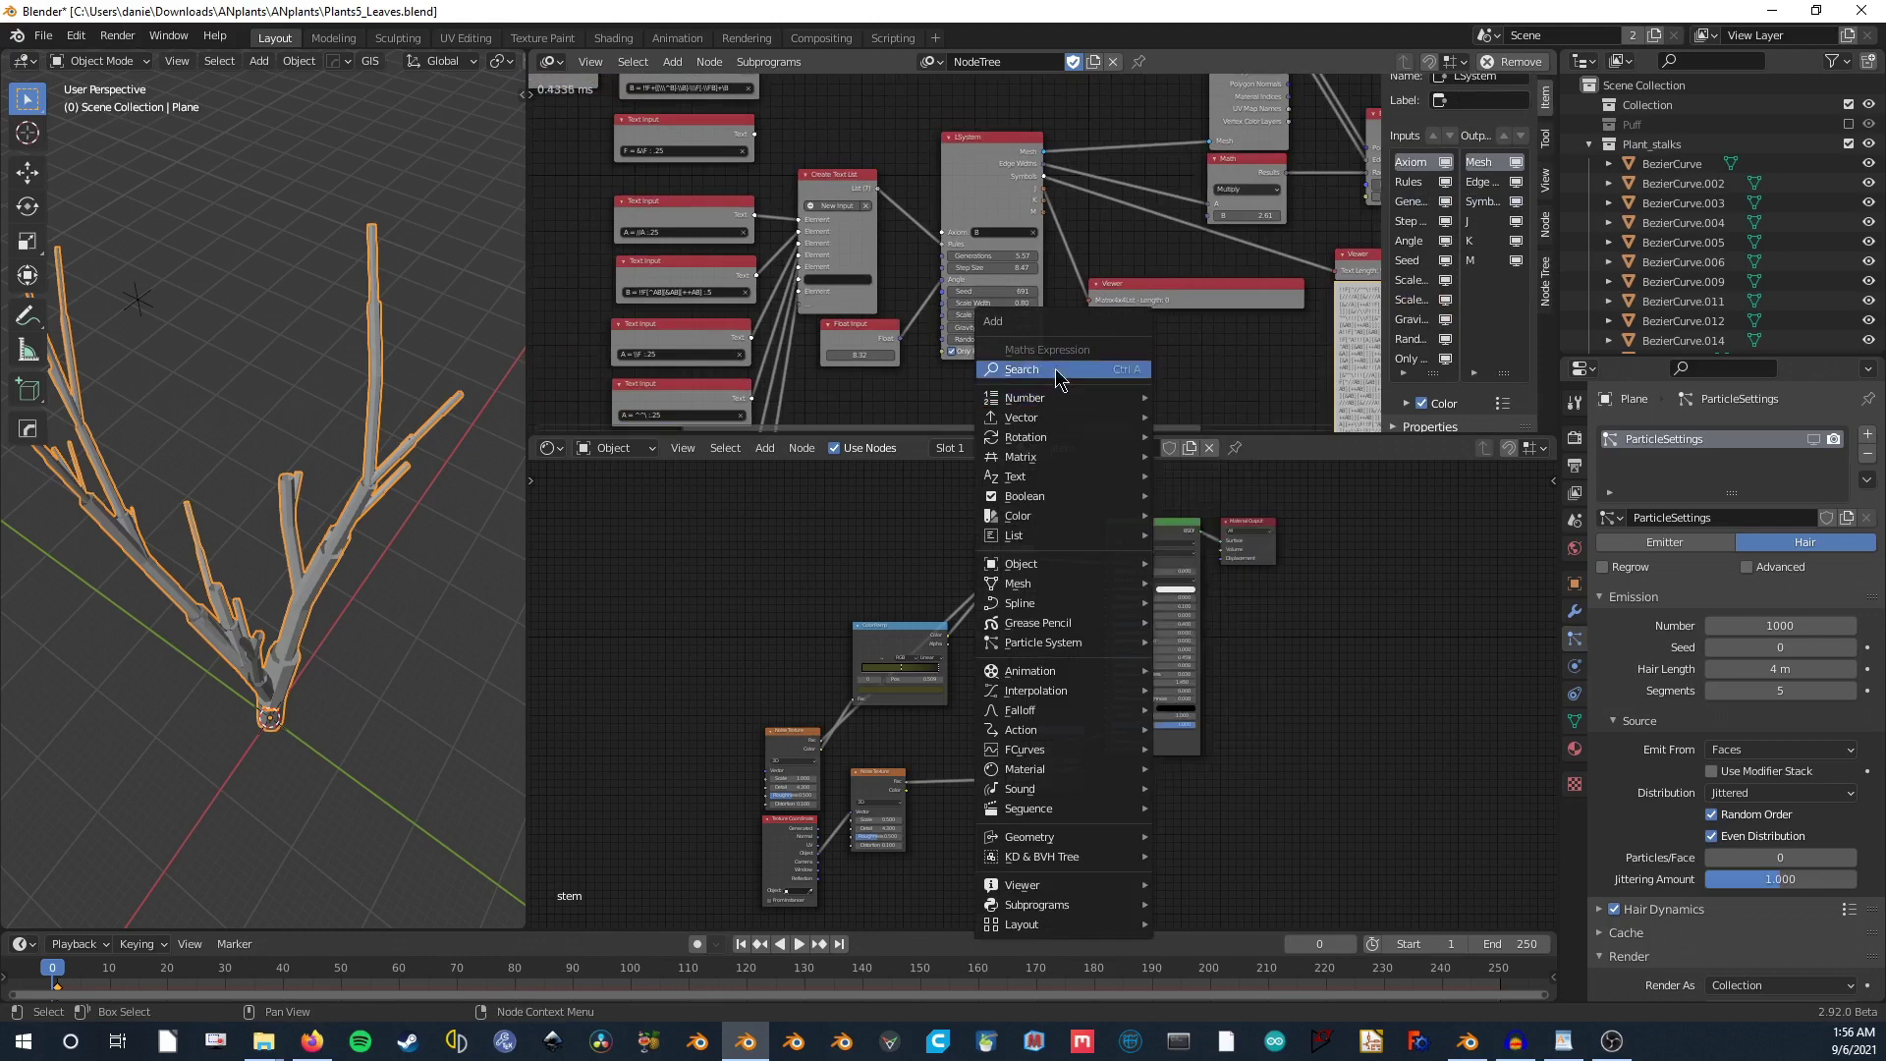
Step: Add a second LSystem node by searching 'lsys', then inspect the new LSystem.001 node's inputs
click(1077, 367)
scroll(1107, 371, down, 10)
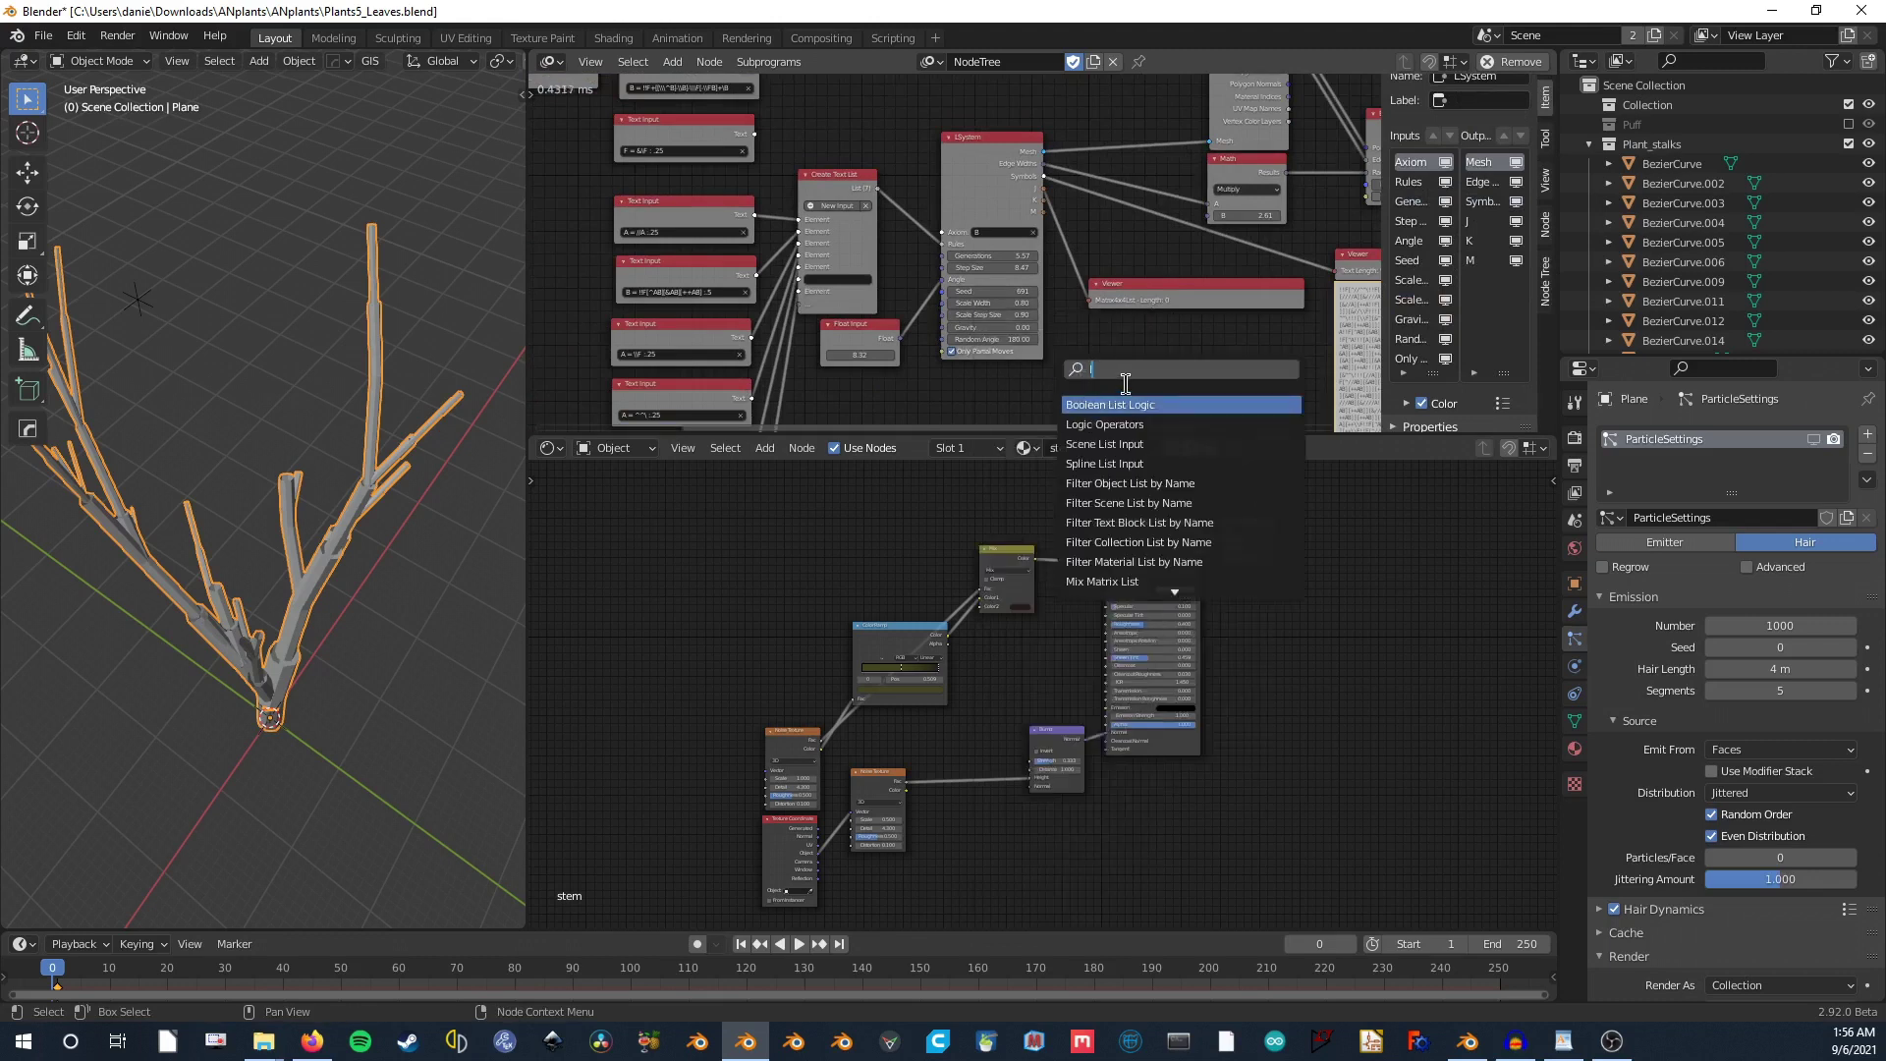
text(lsys)
key(Return)
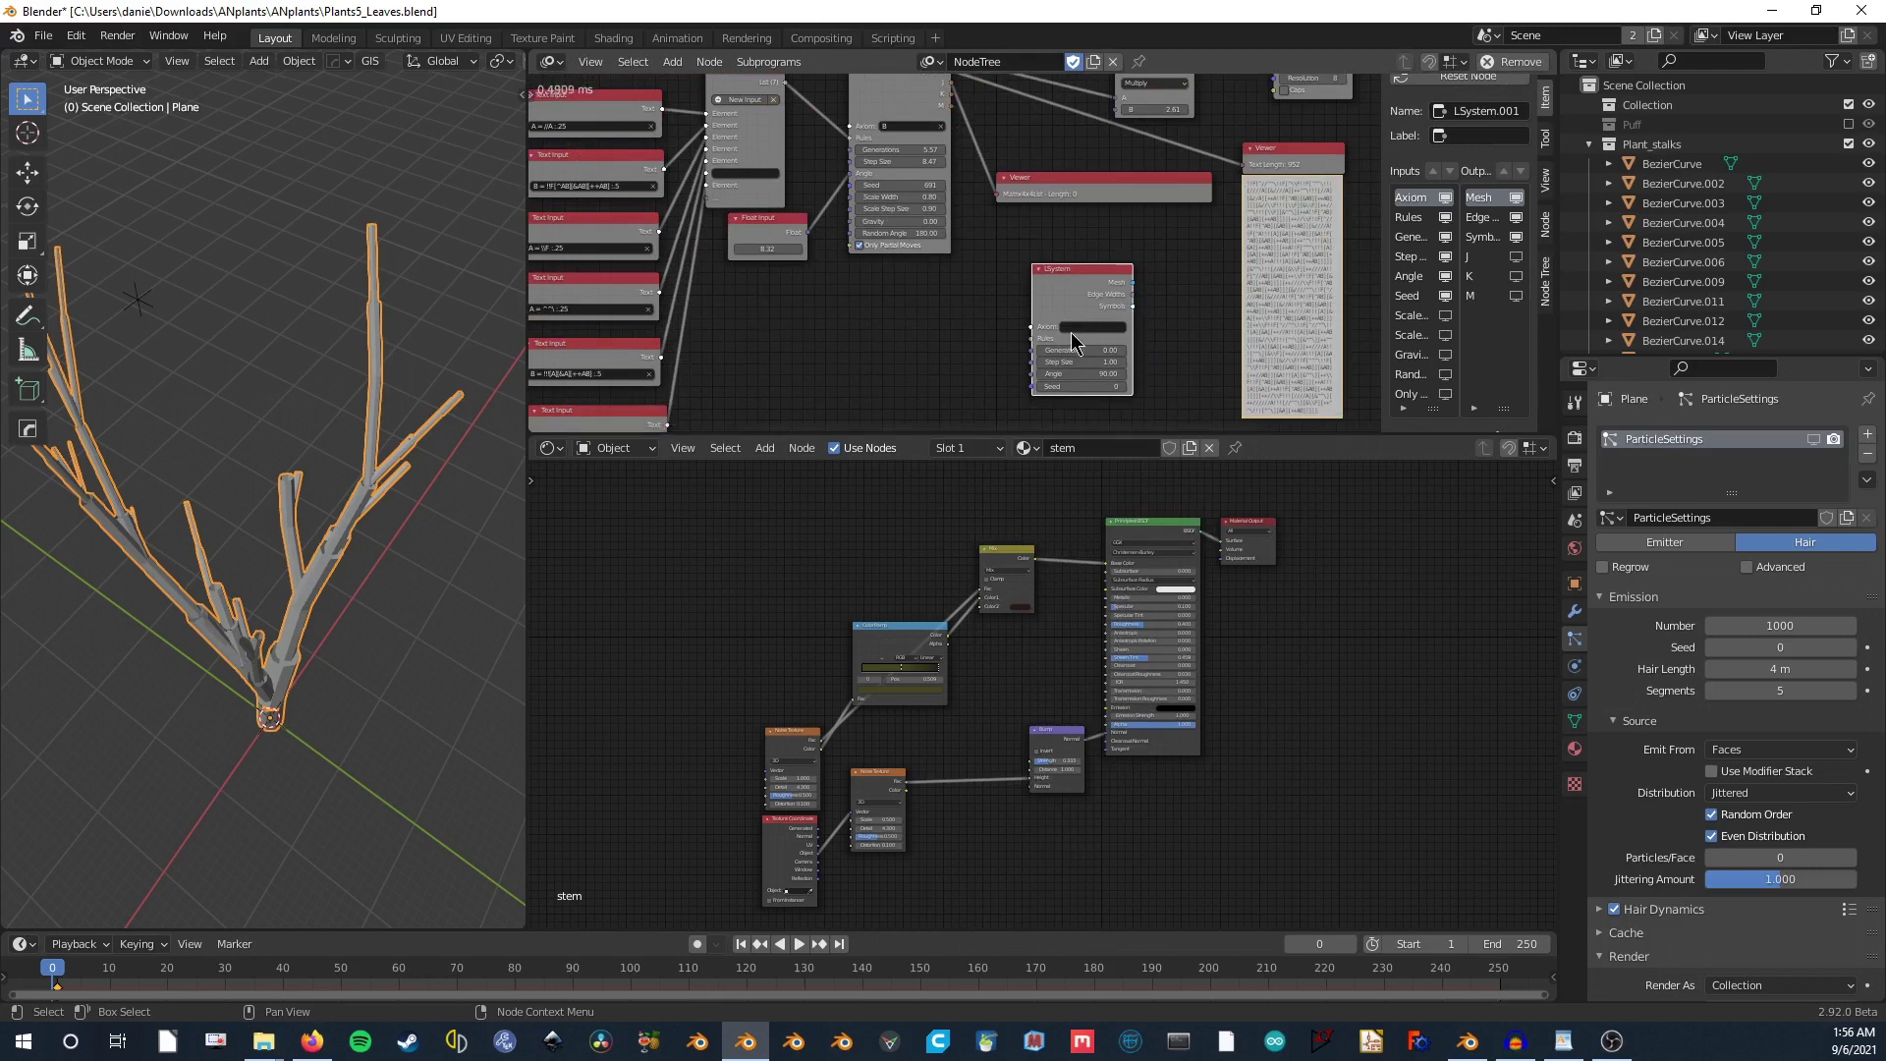
middle_drag(1105, 312, 1078, 378)
click(898, 187)
click(1058, 379)
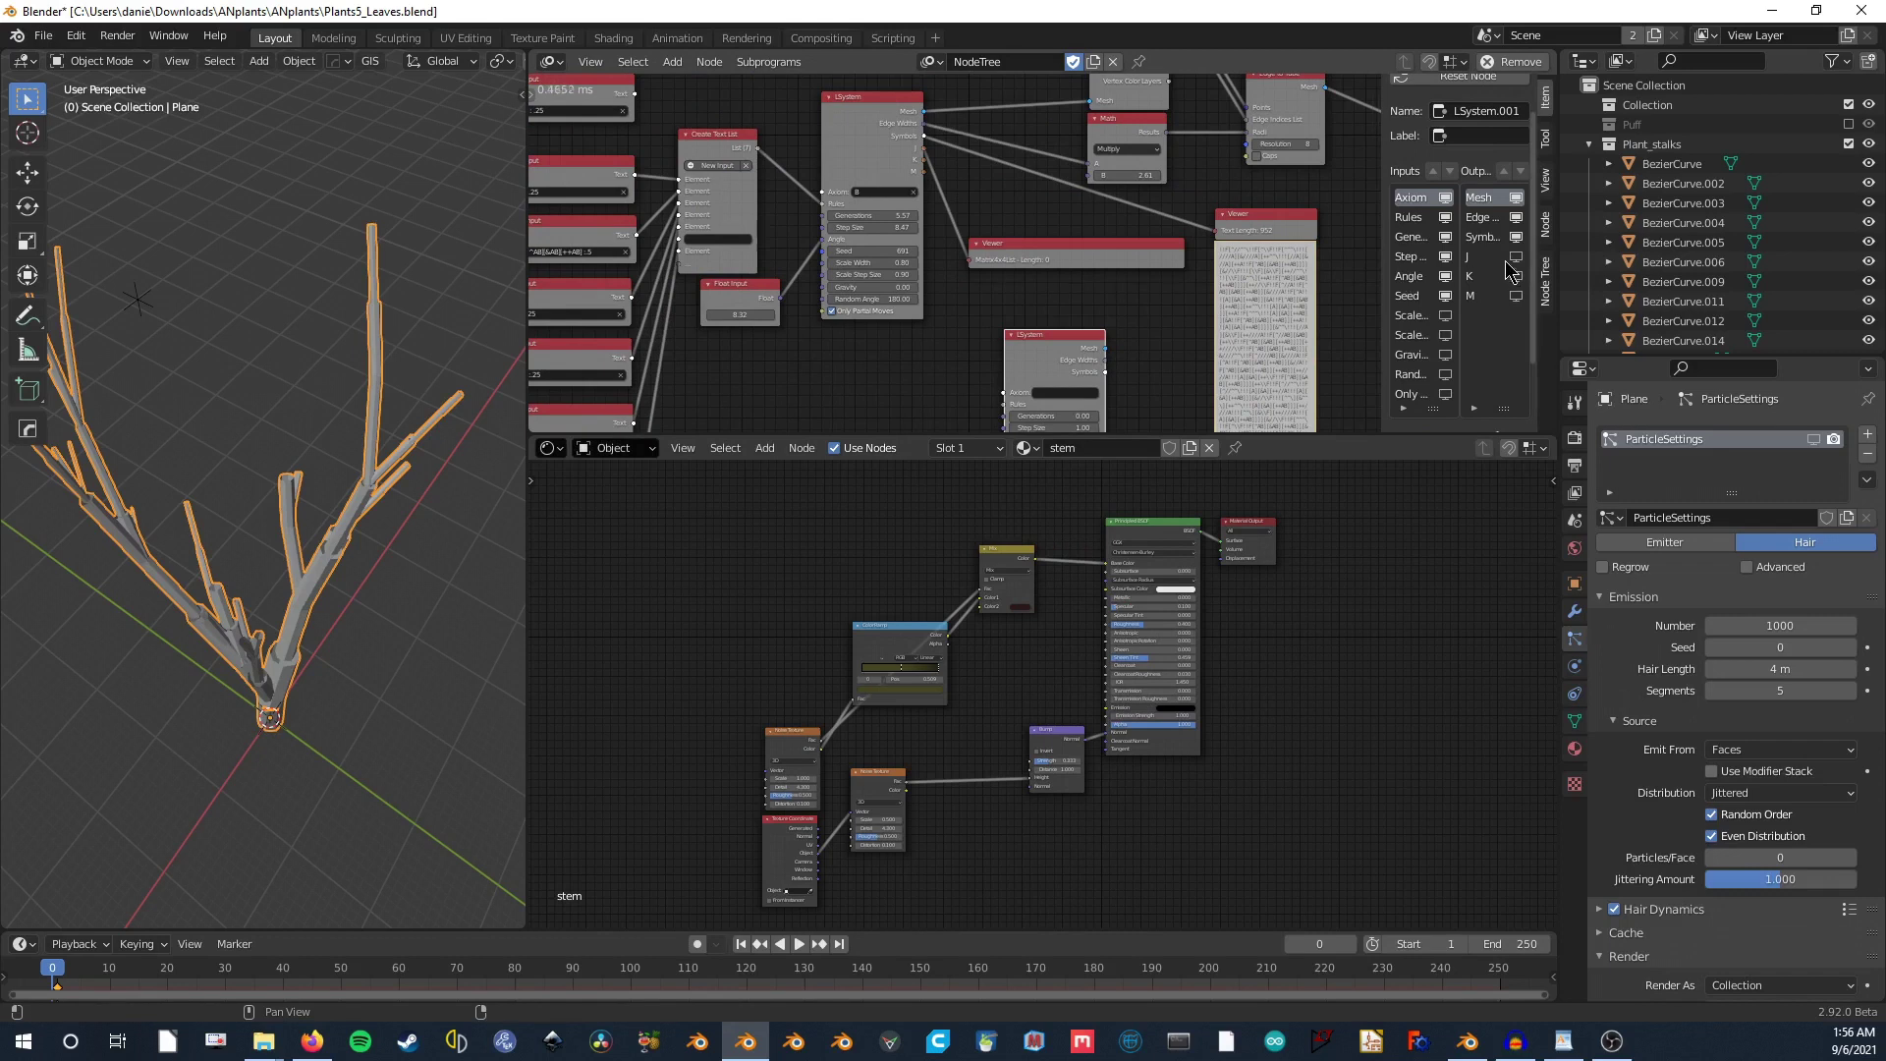
middle_drag(1092, 397, 1074, 332)
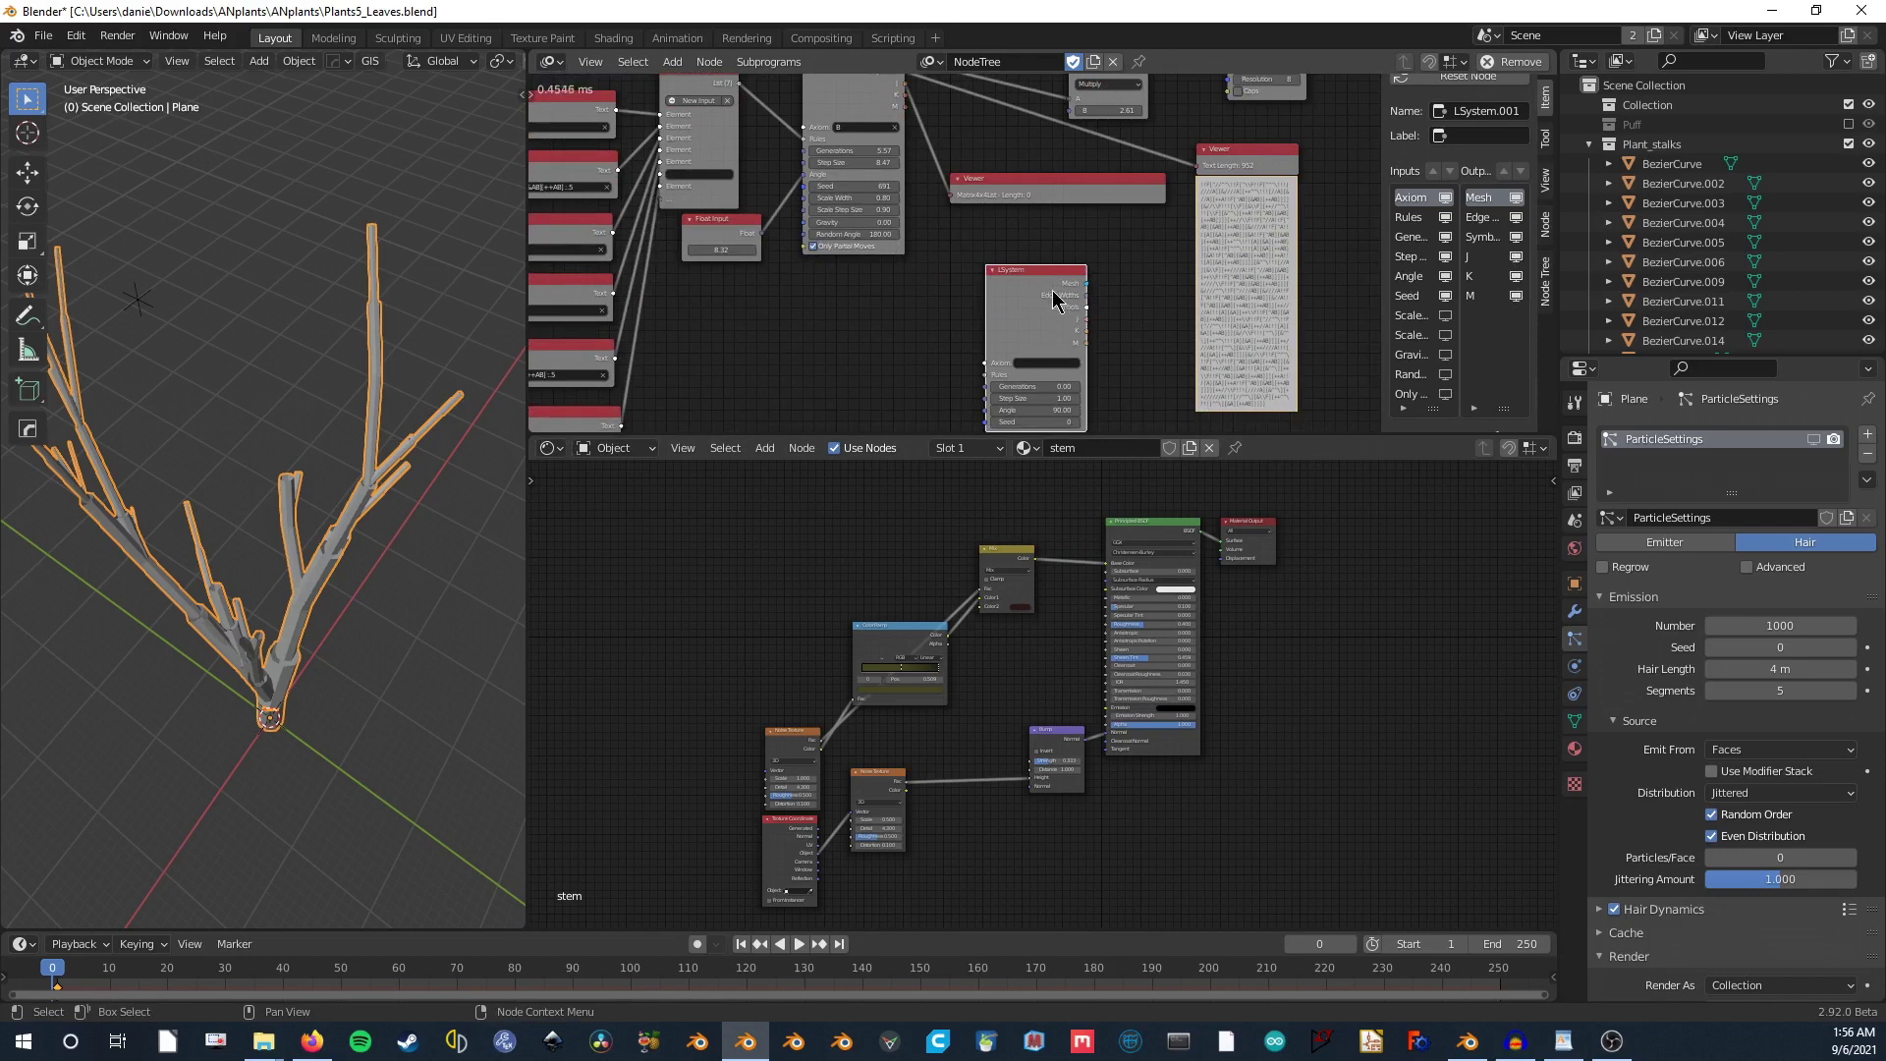
Step: Delete LSystem.001, then show the stalks' Remesh modifier in the viewport to fuse the branches
key(Delete)
middle_drag(905, 300, 892, 368)
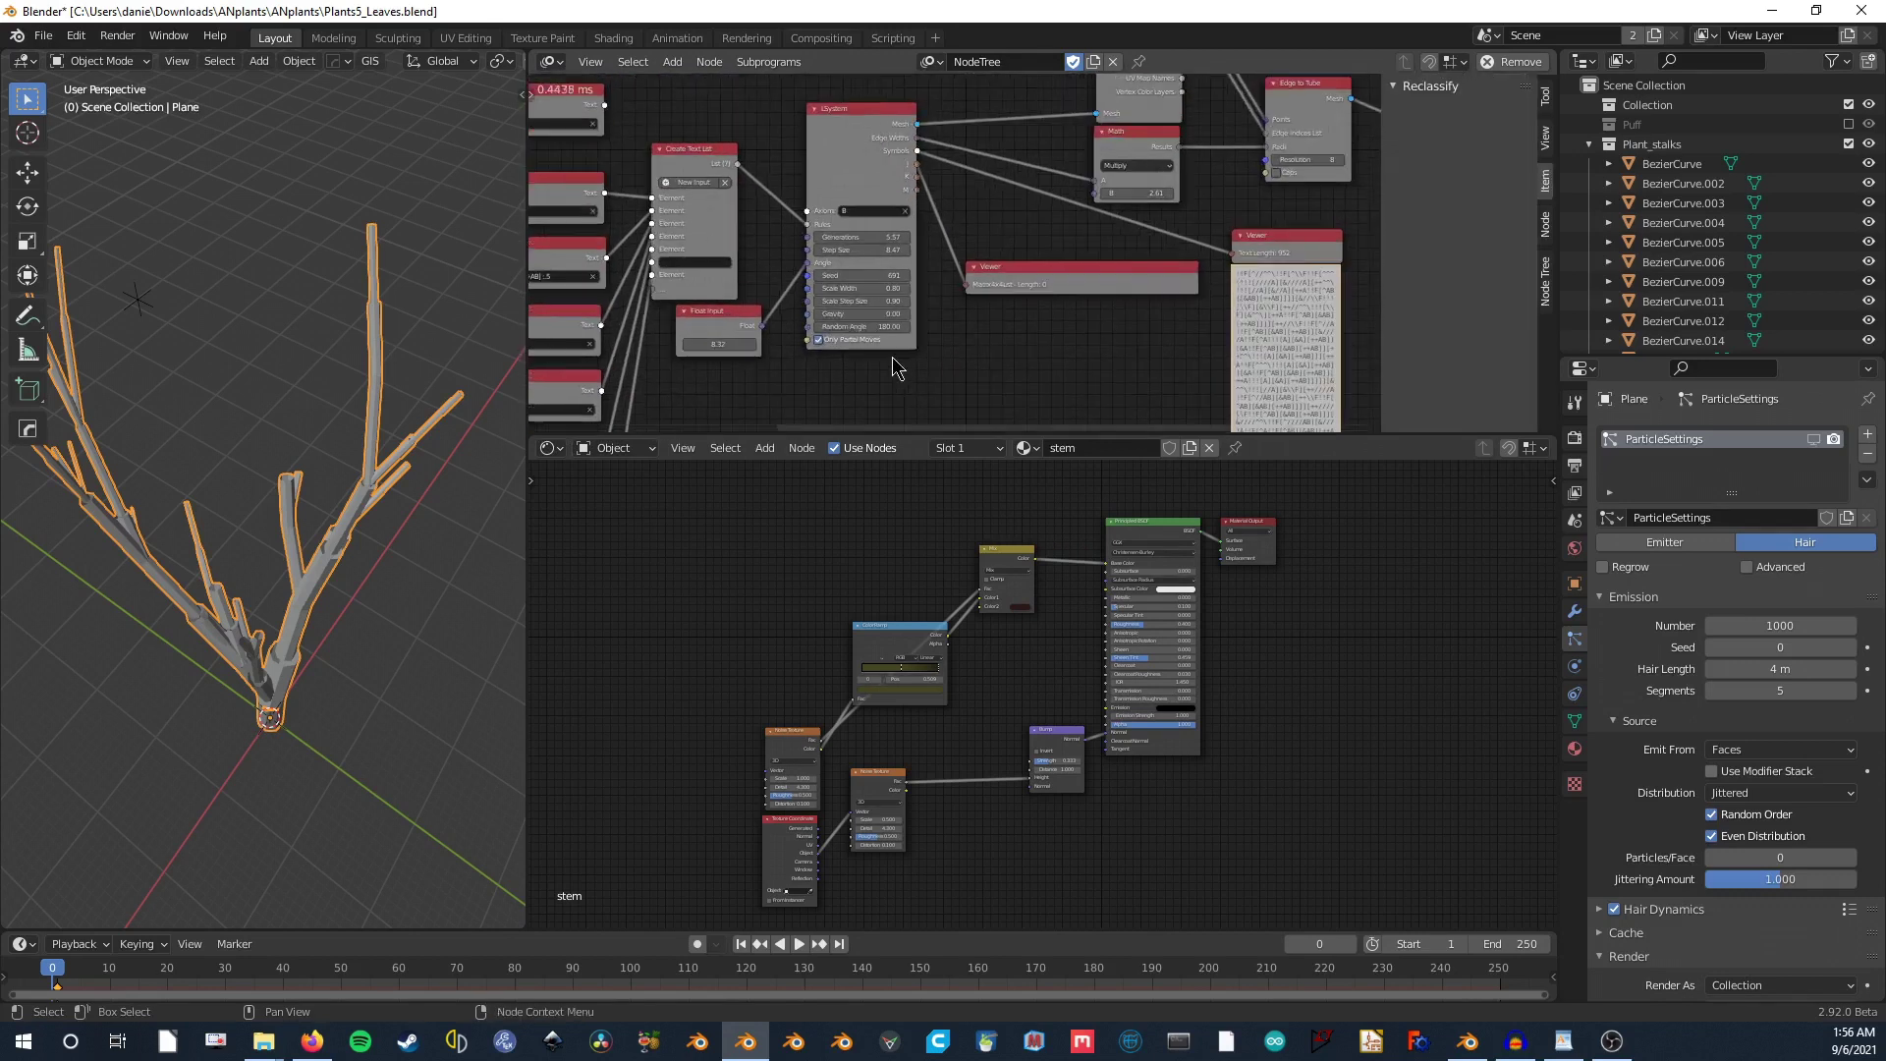
middle_drag(388, 577, 361, 574)
middle_drag(295, 658, 465, 522)
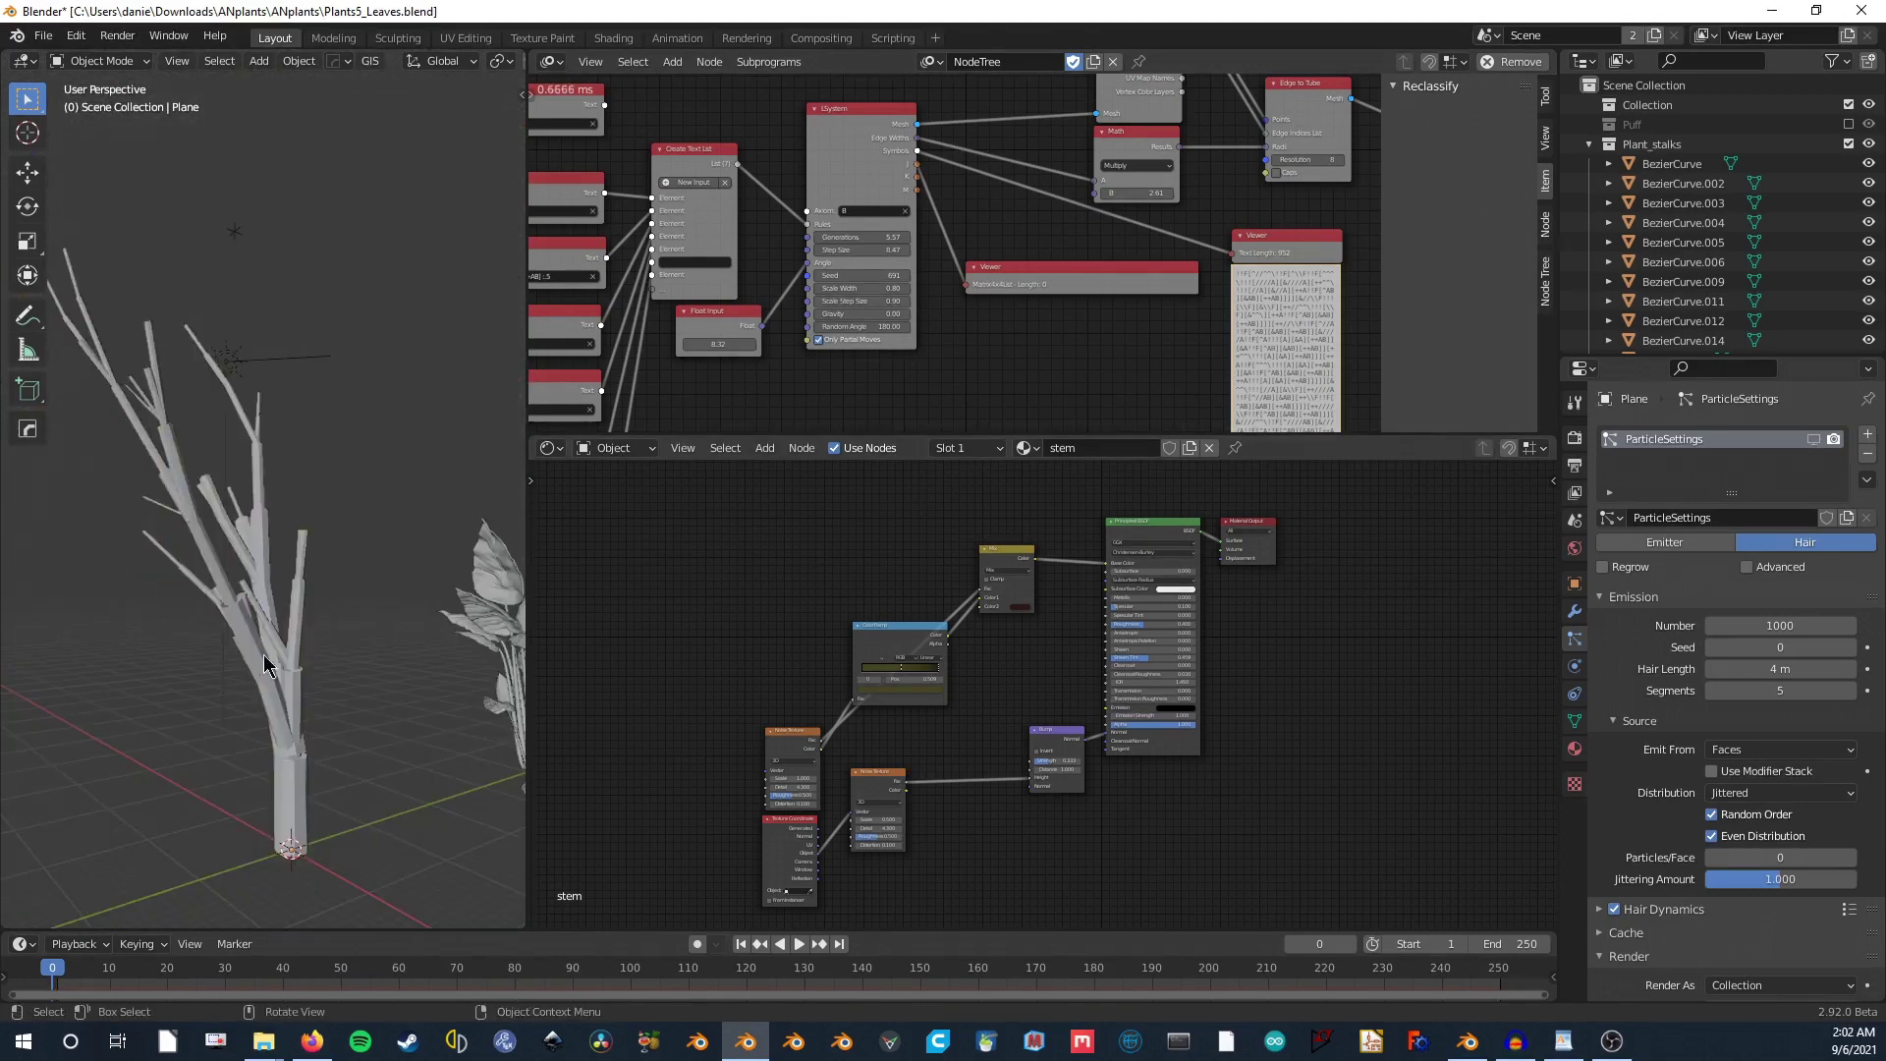
click(265, 665)
click(1574, 611)
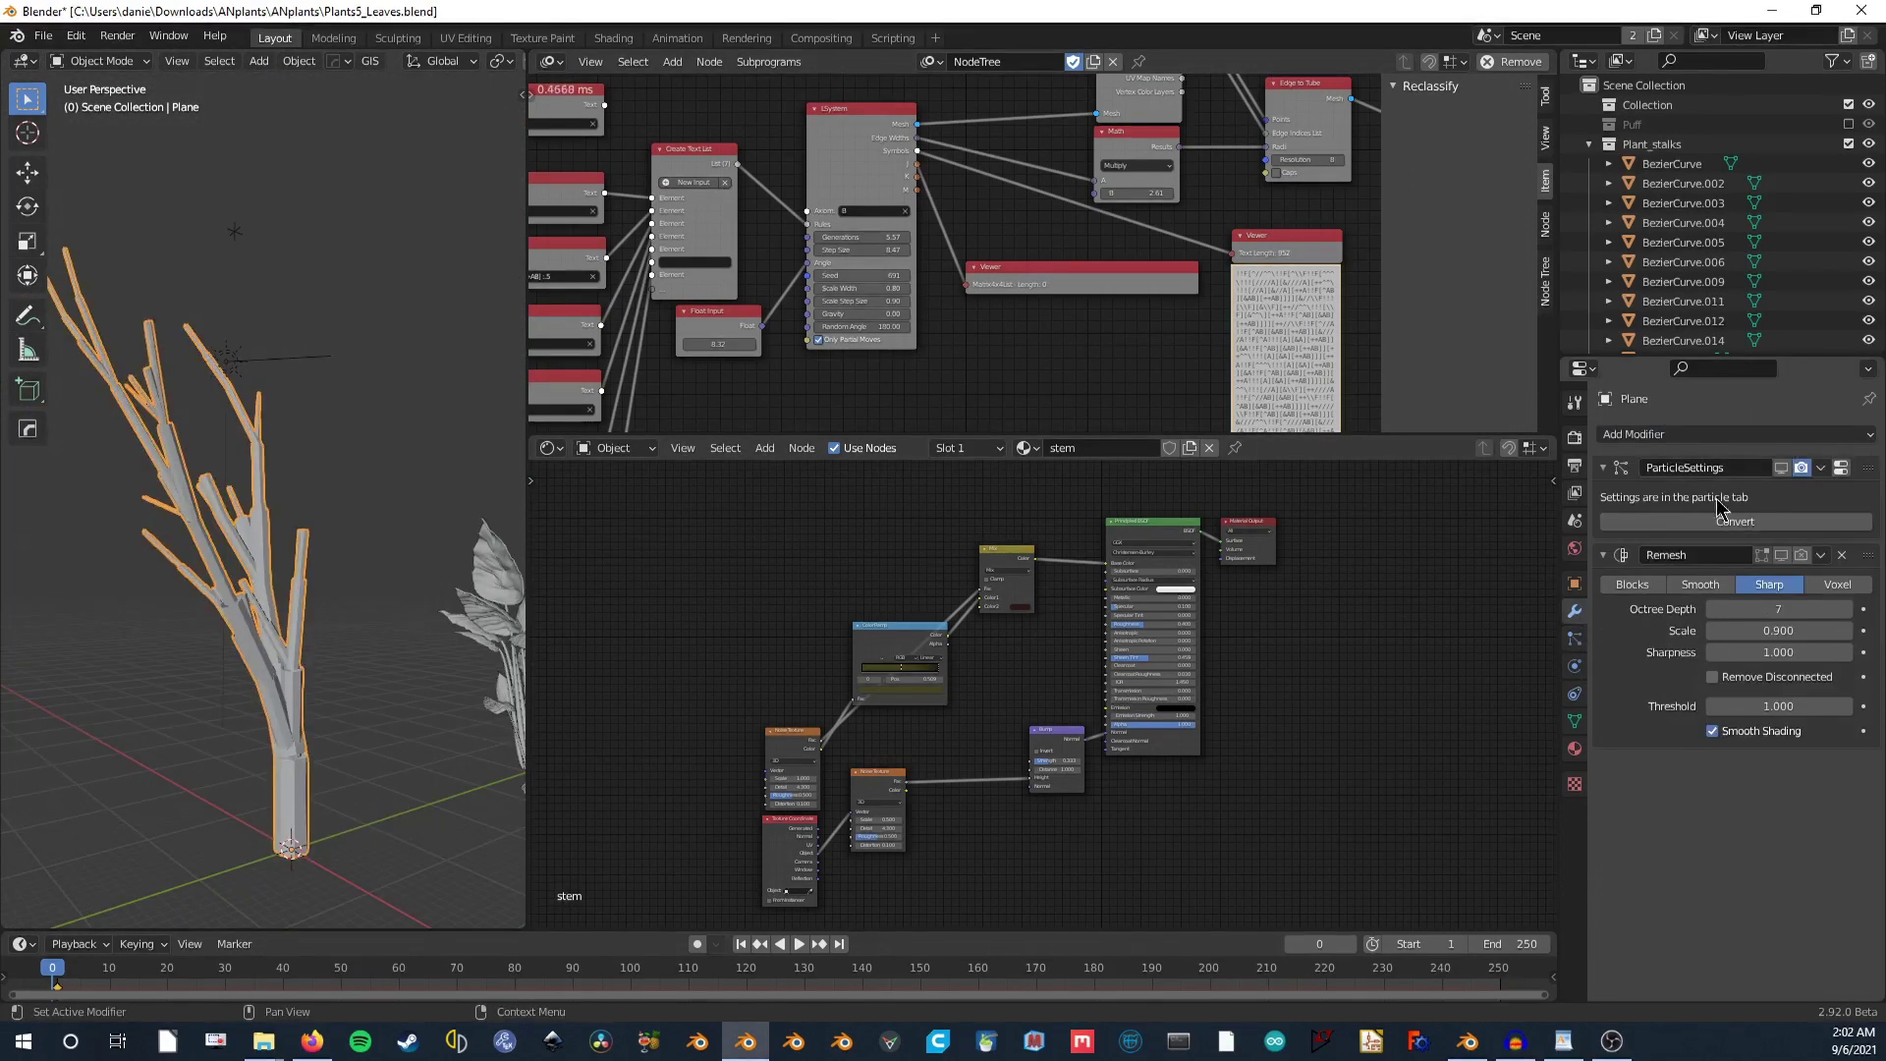
click(1781, 555)
middle_drag(268, 688, 196, 884)
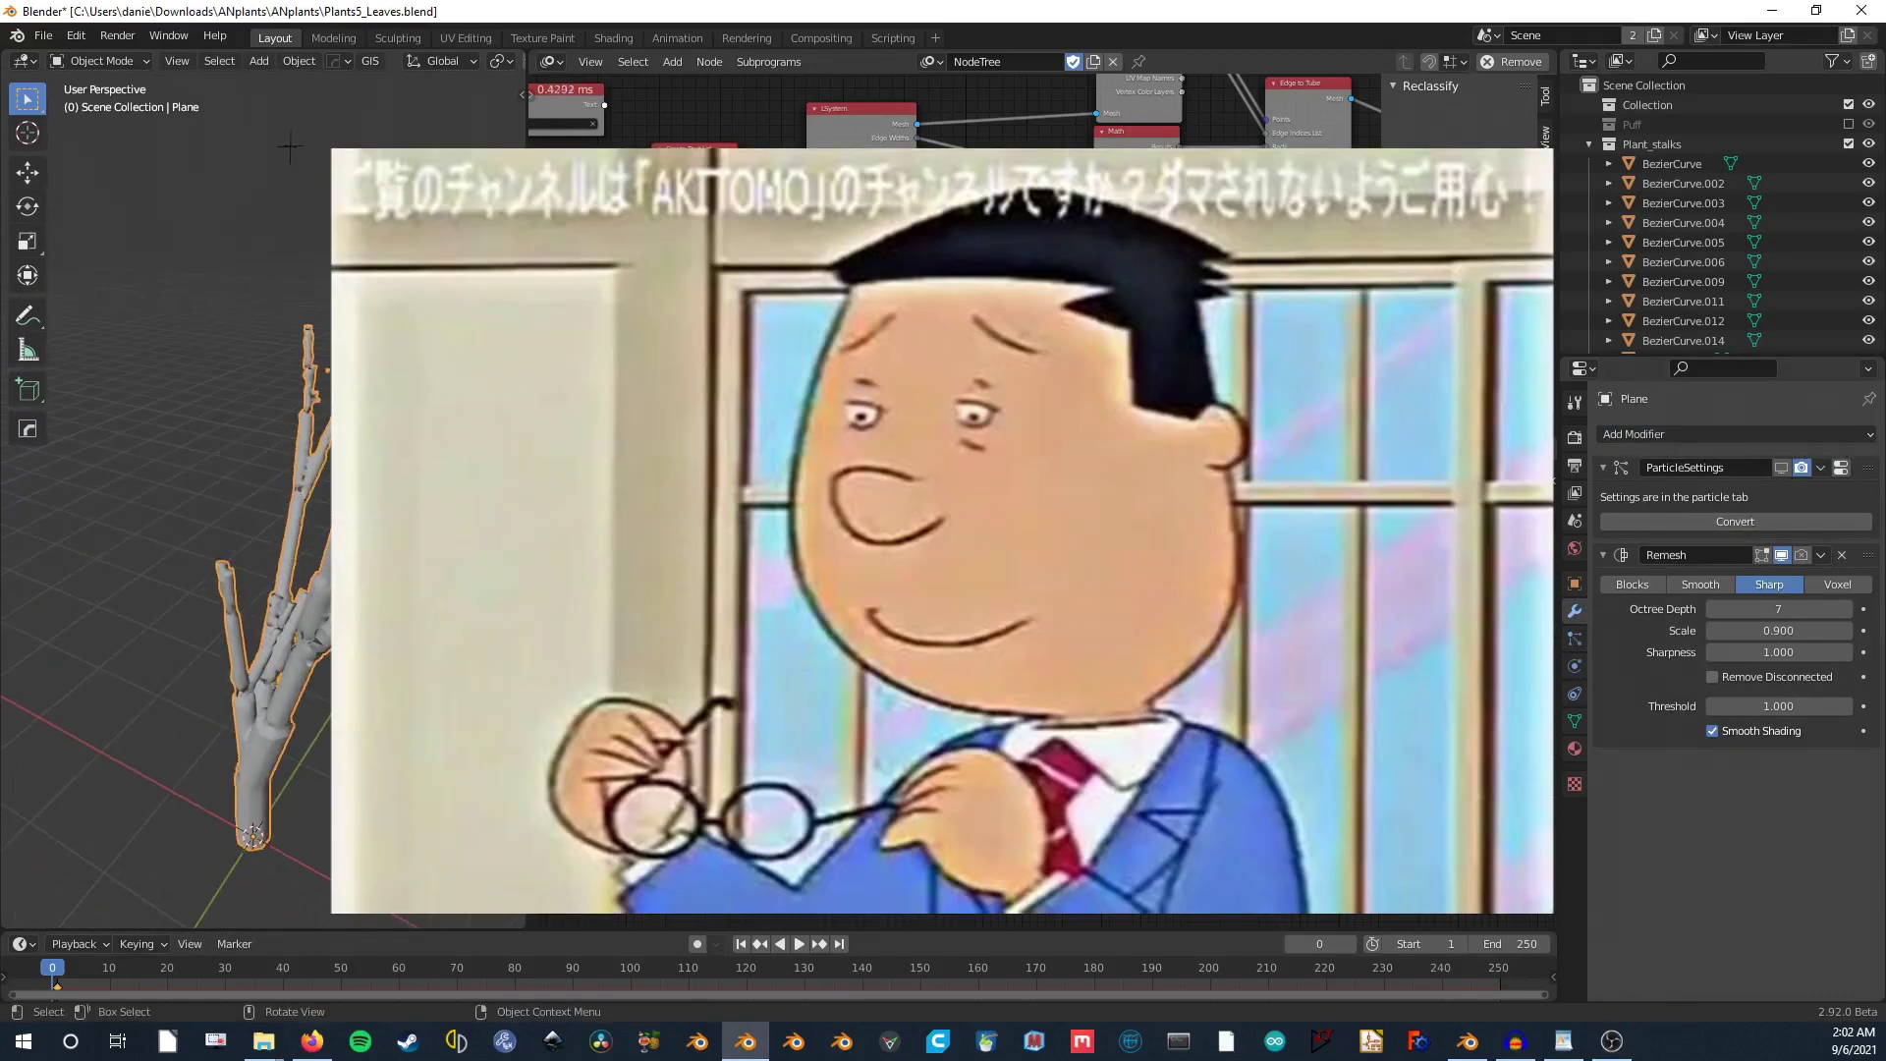
Step: Play, stop and replay the remeshed plant's growth animation
key(space)
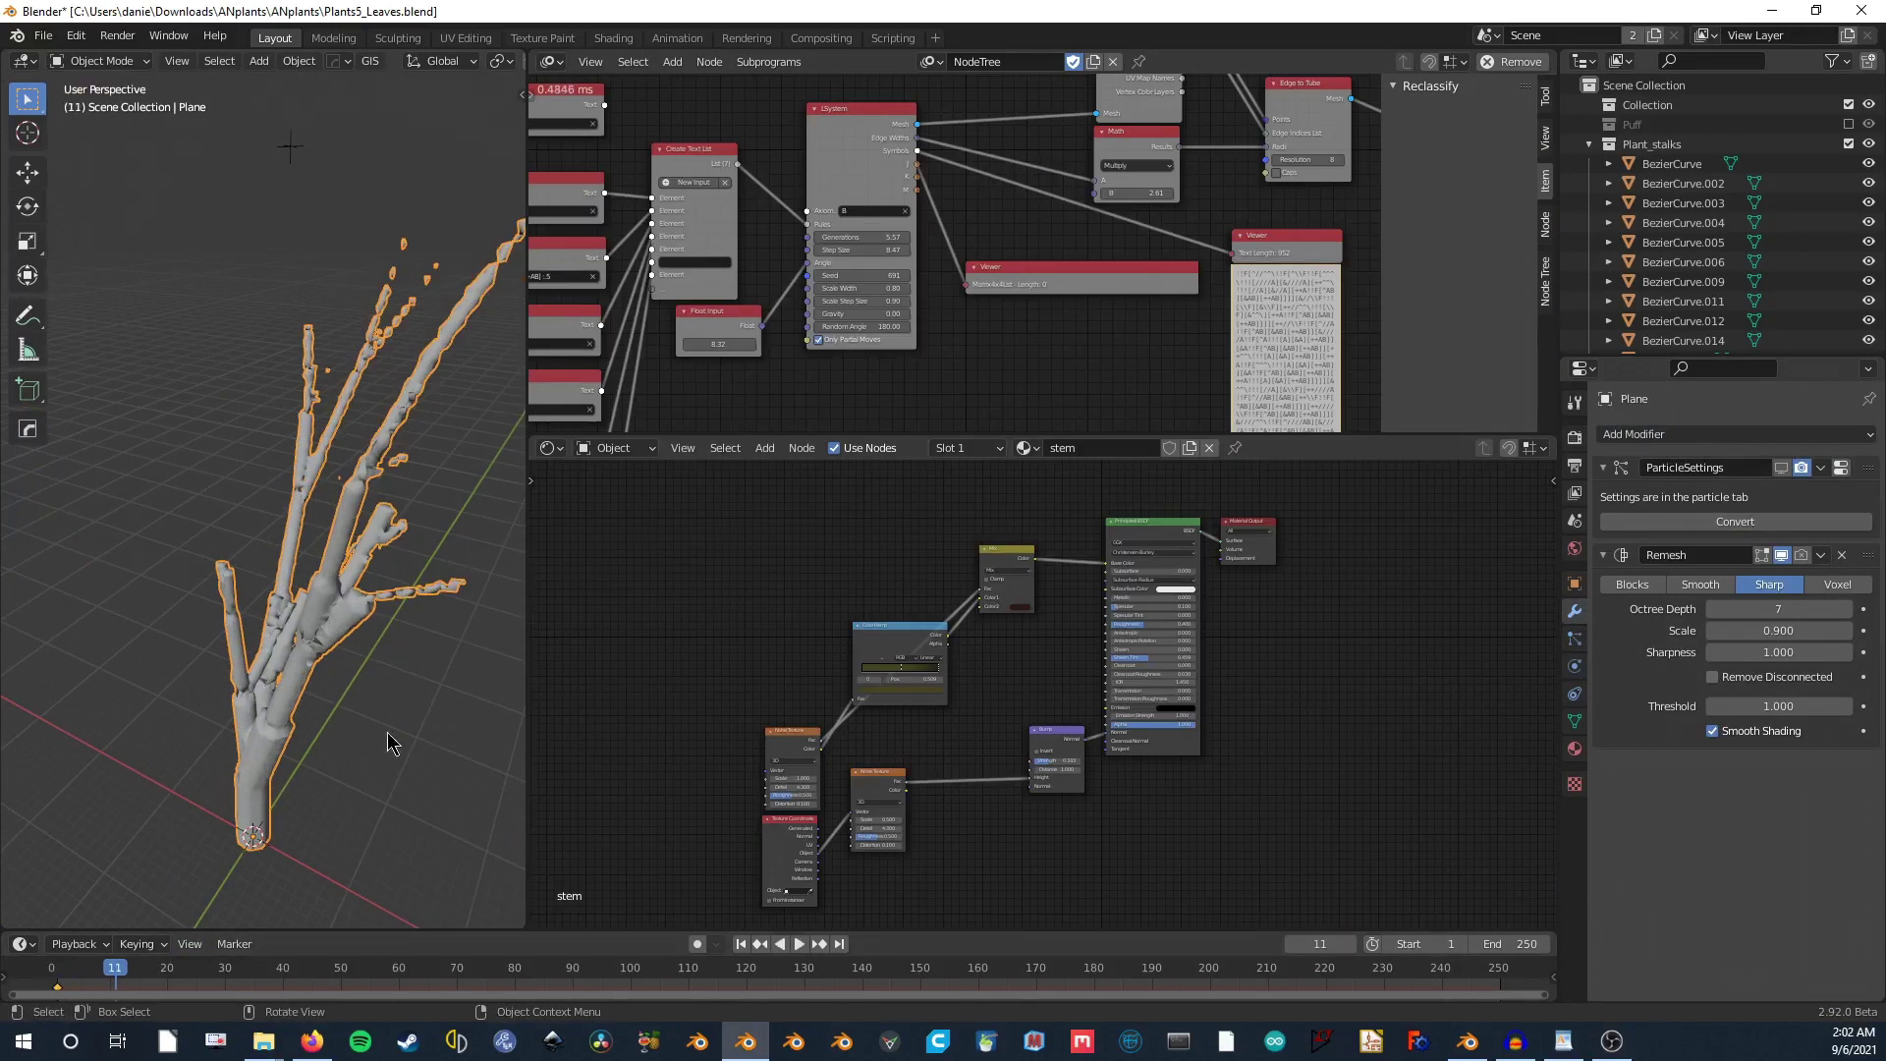
key(space)
scroll(953, 245, up, 1)
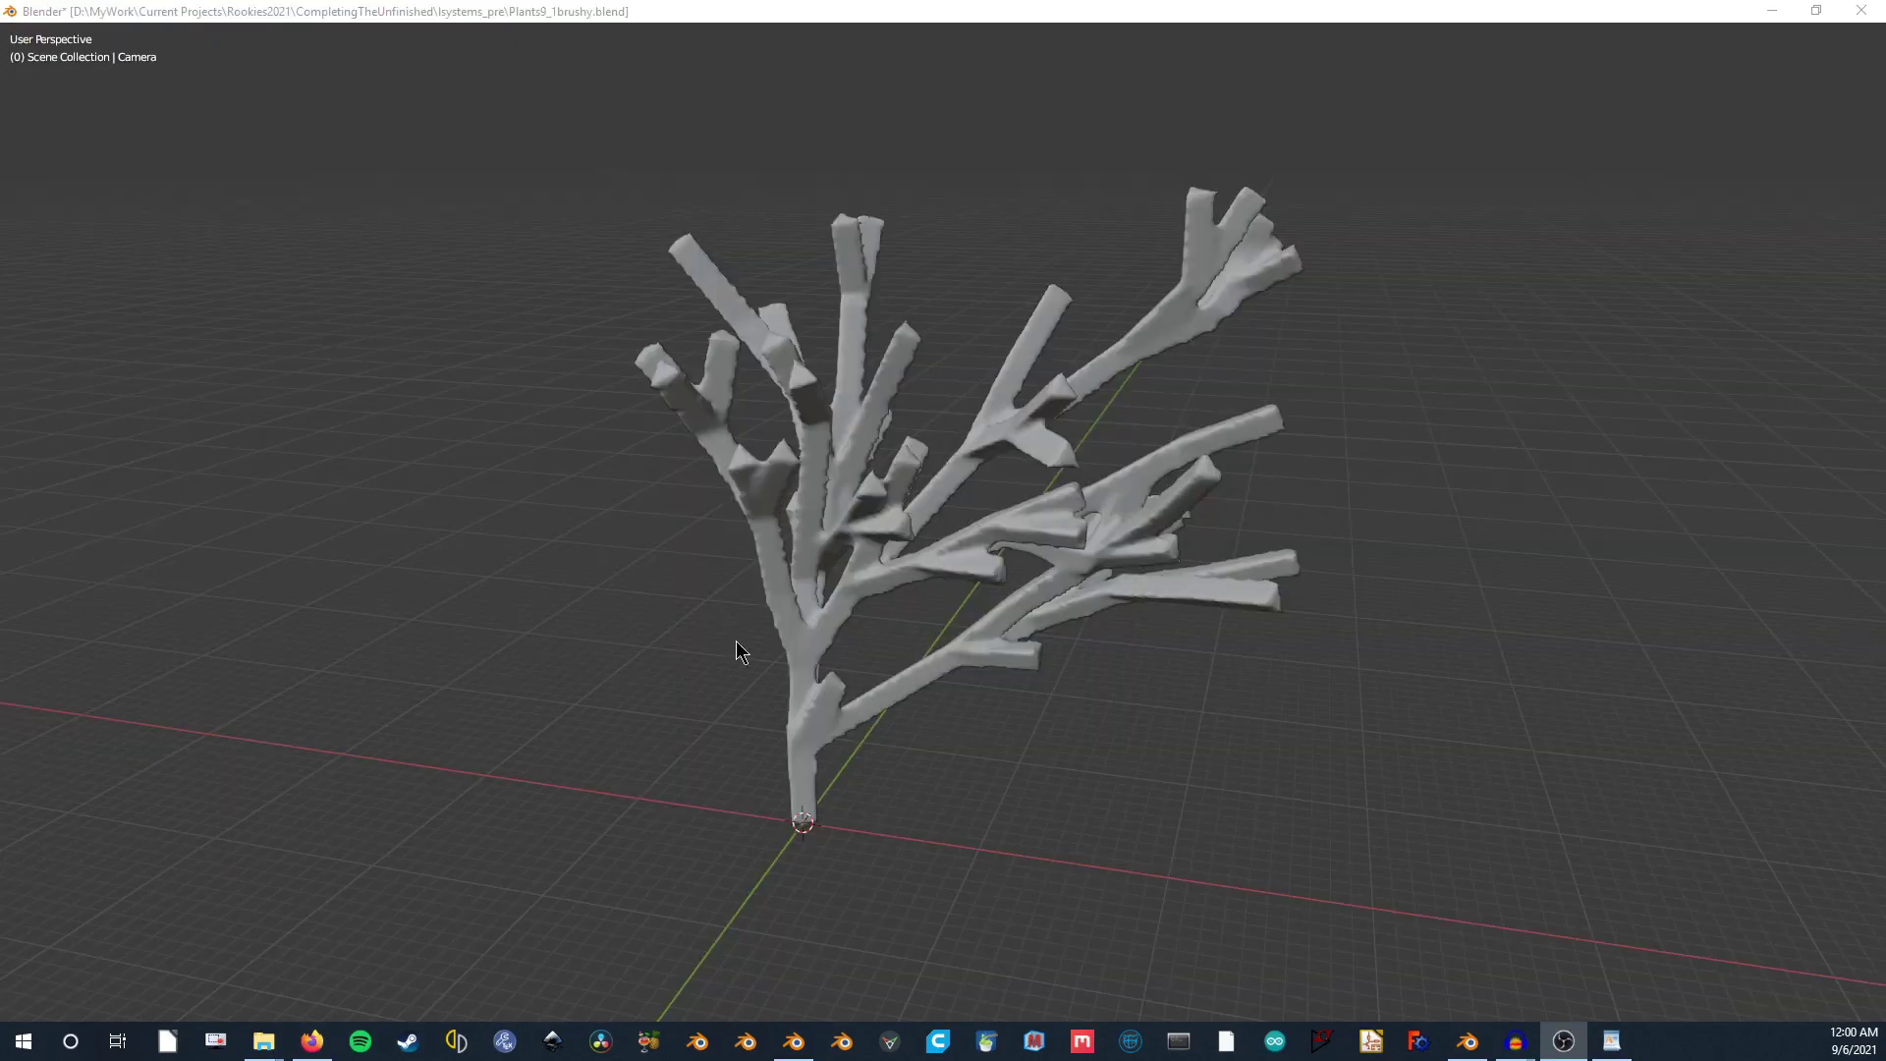
key(space)
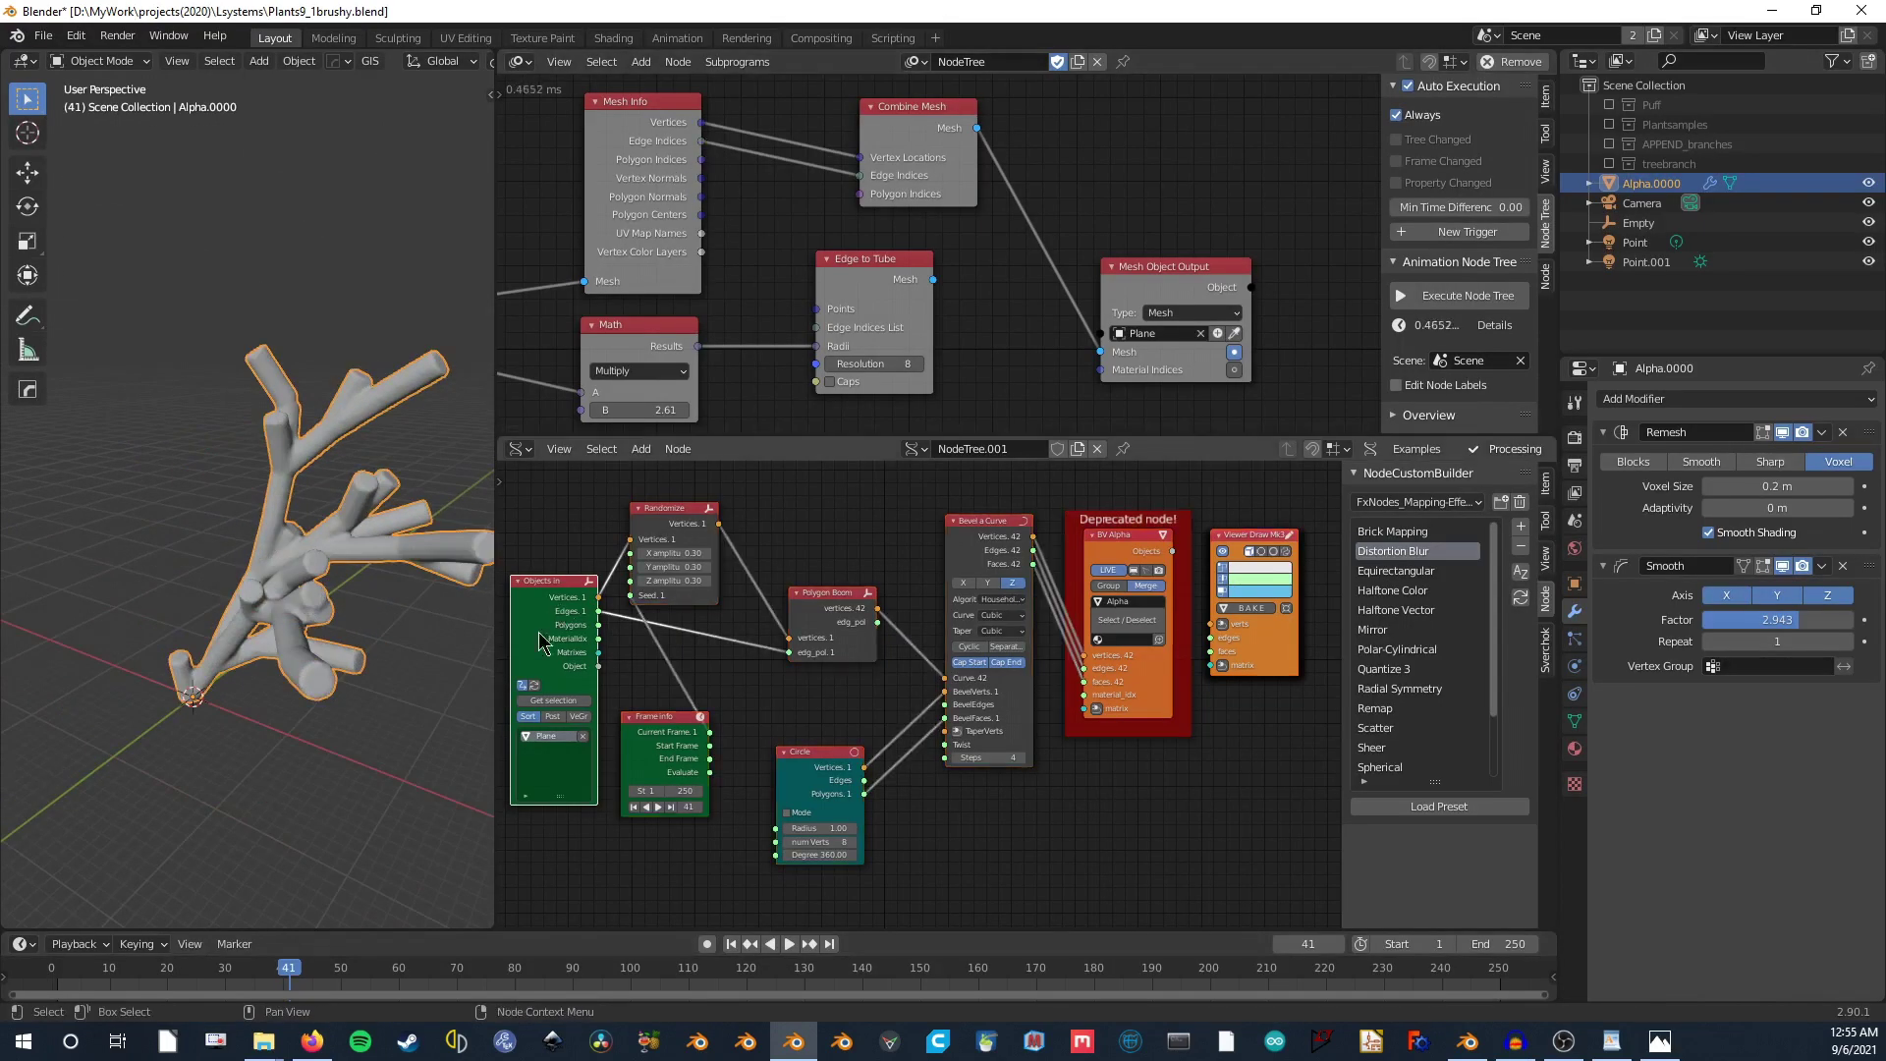
middle_drag(344, 589, 570, 536)
drag(589, 505, 1233, 865)
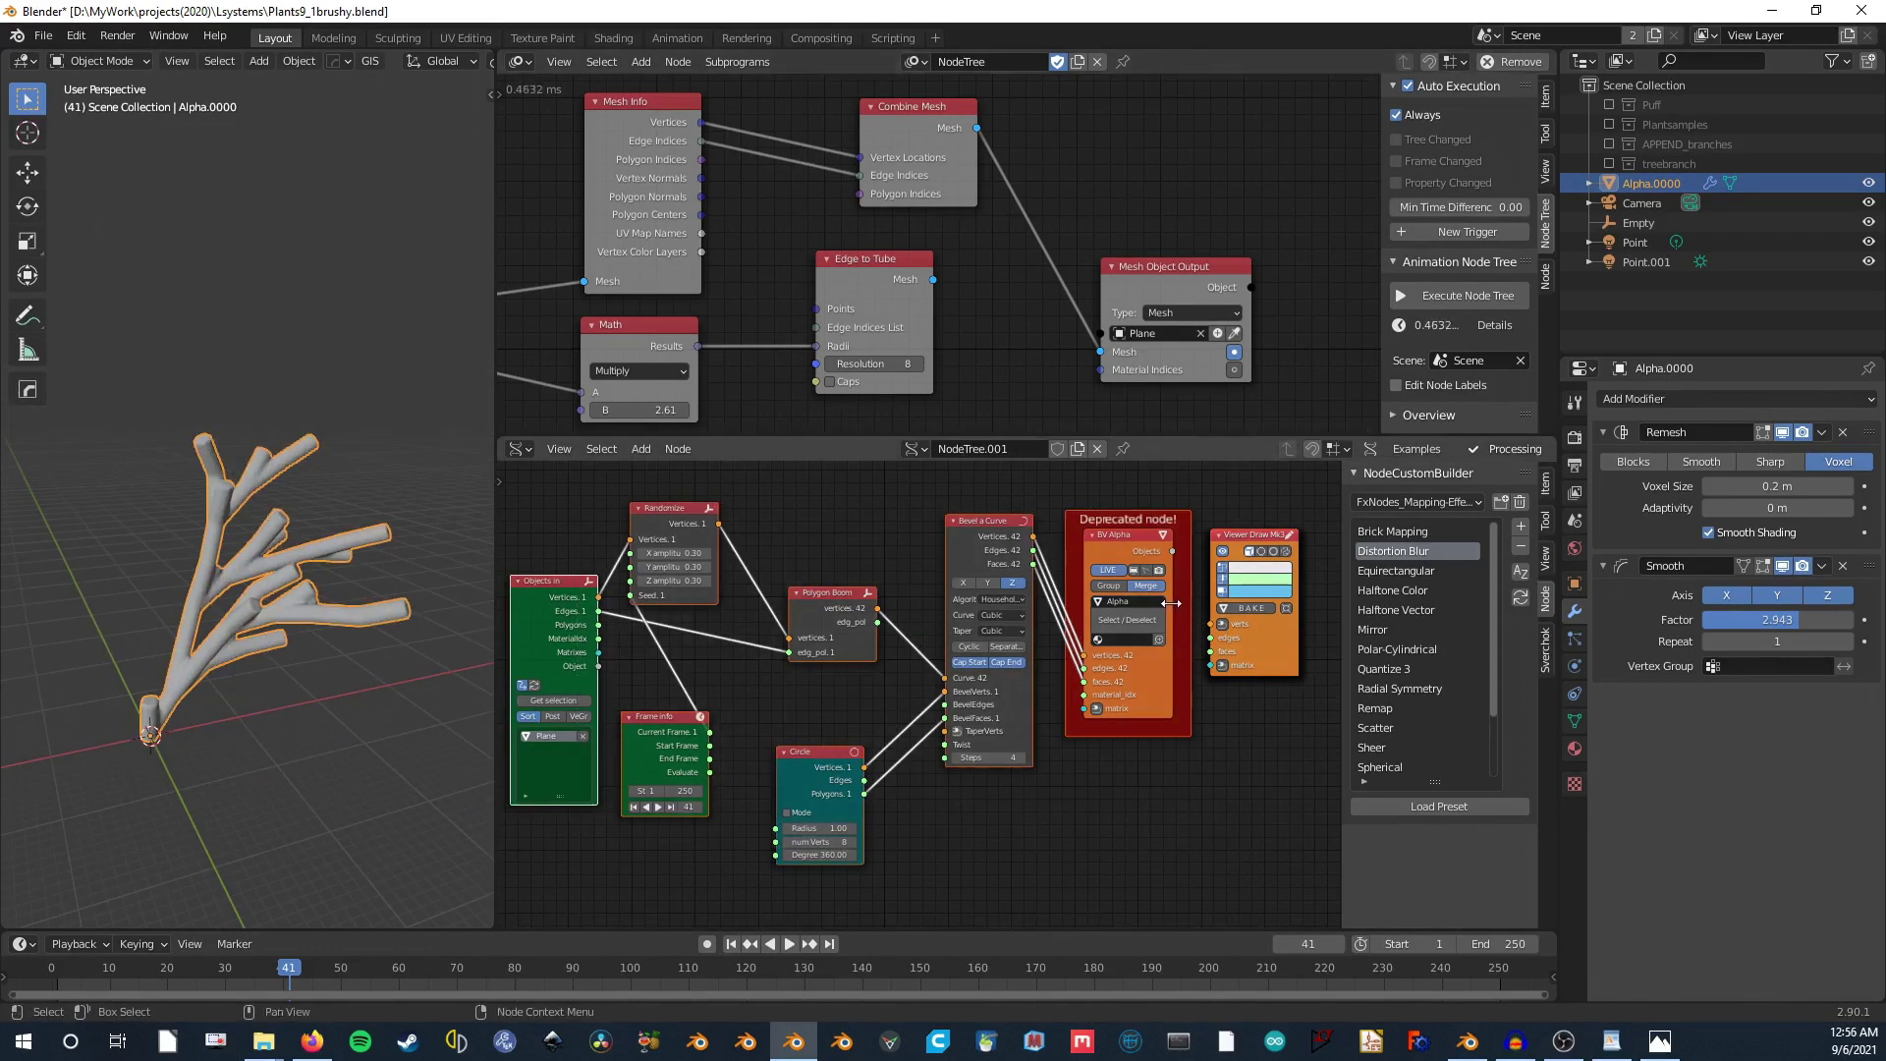